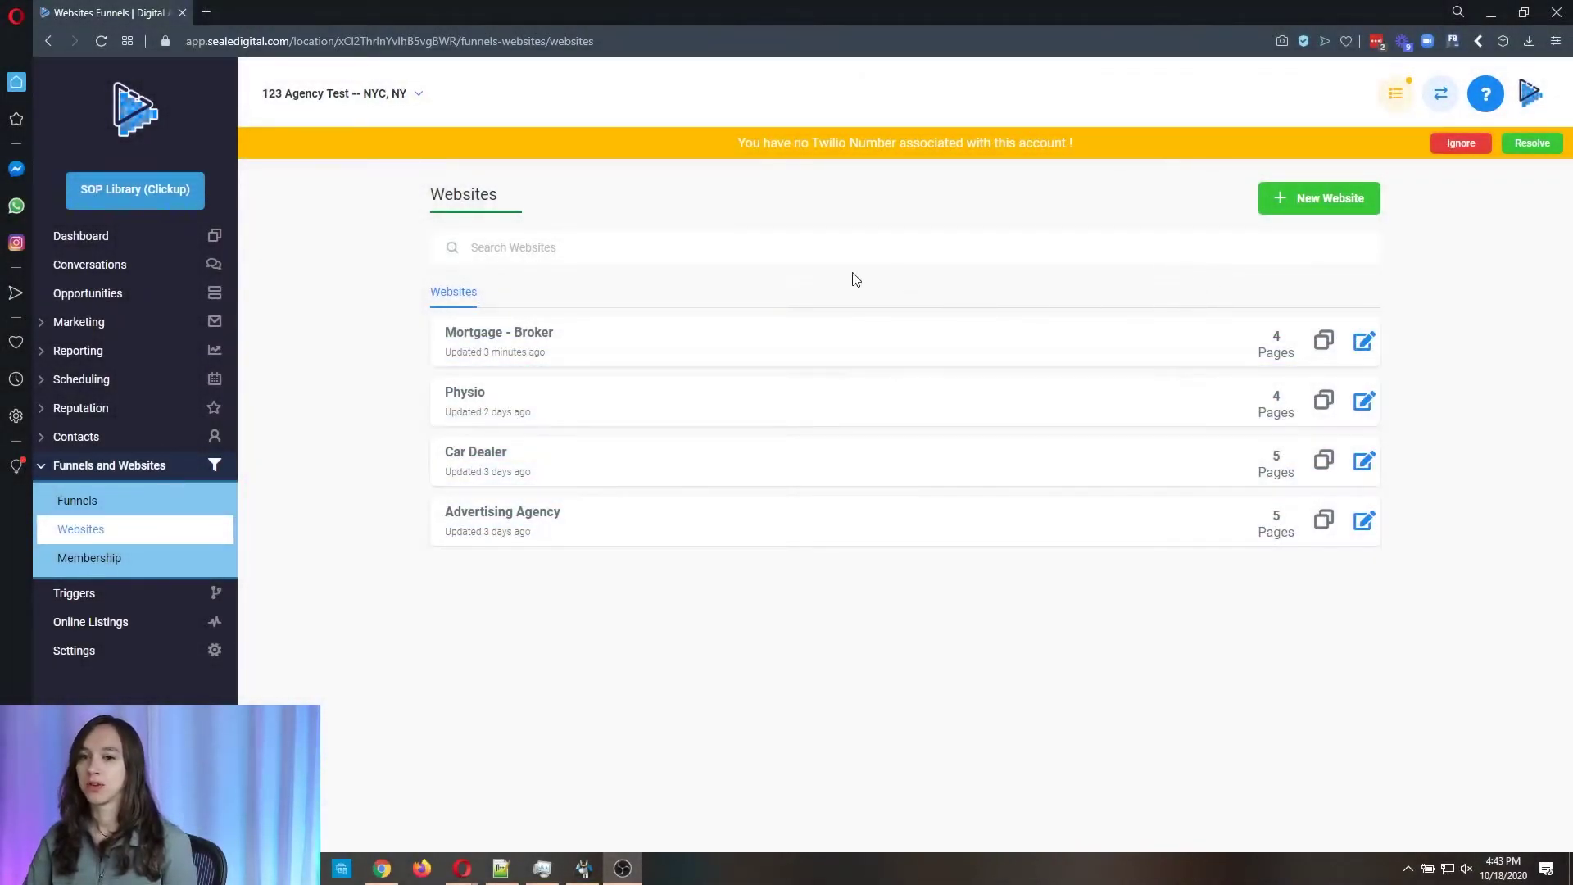
# Start a new website from the template library and open the Solar category's Typhoon template
pyautogui.click(1308, 208)
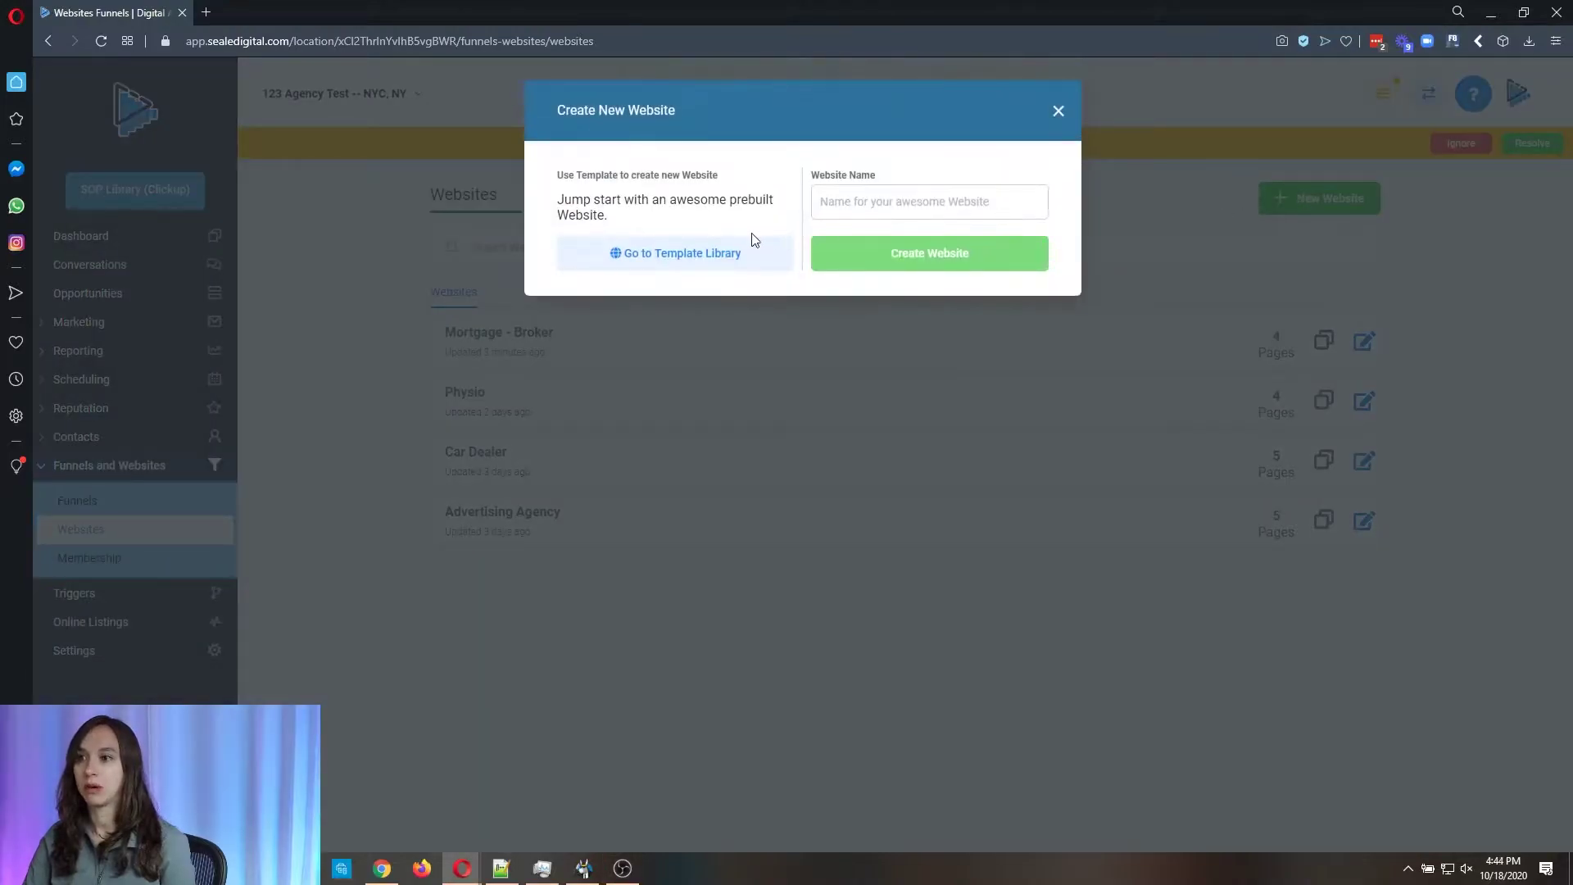
pyautogui.click(659, 256)
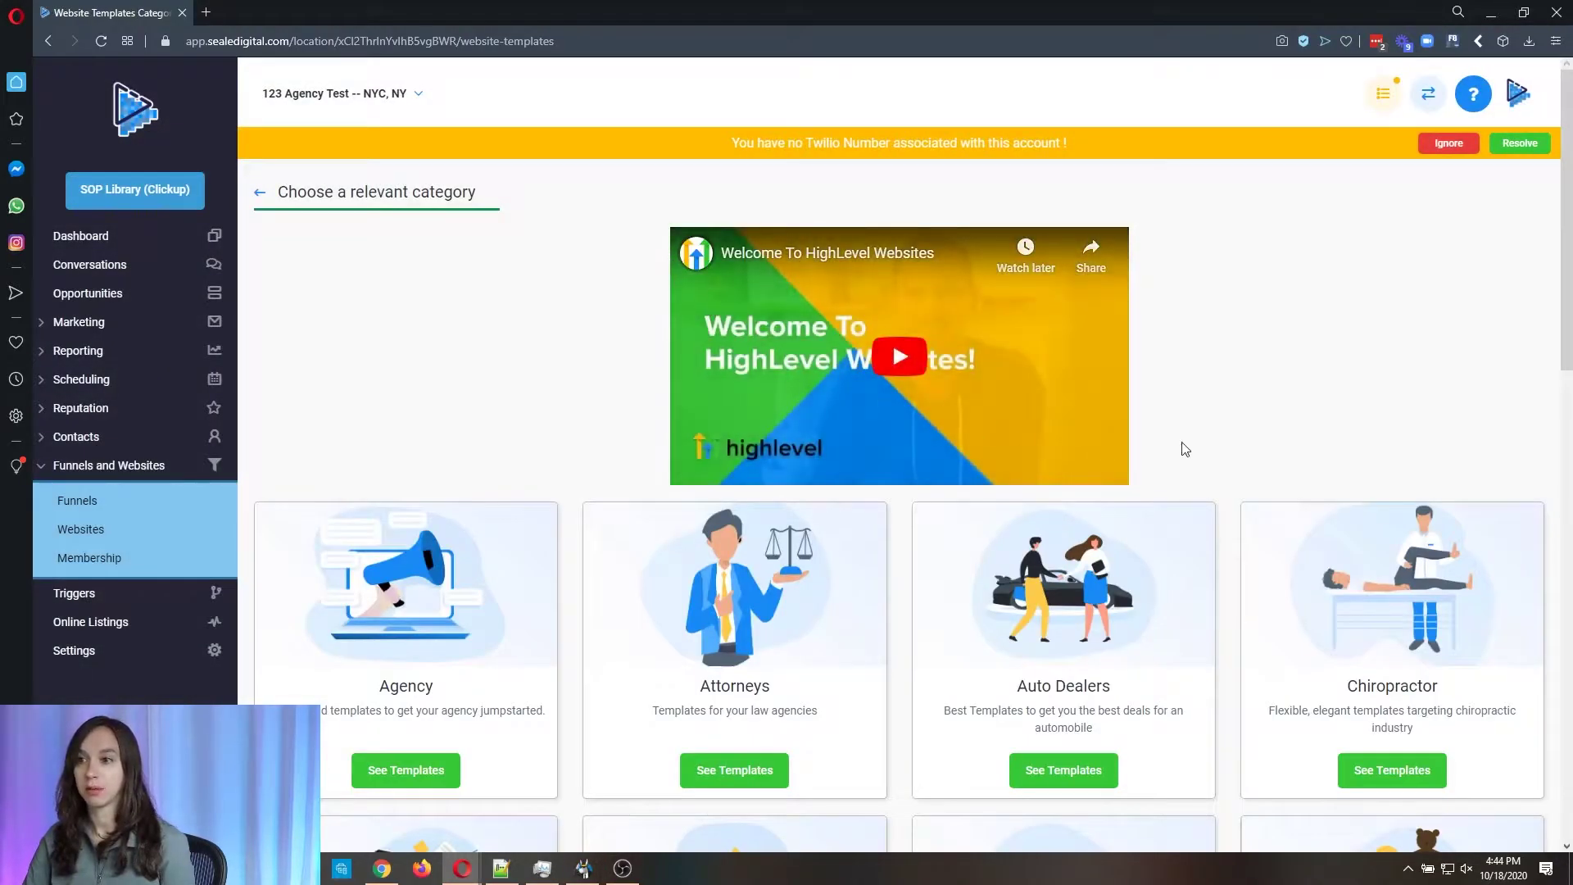
pyautogui.scroll(-15, 1275, 439)
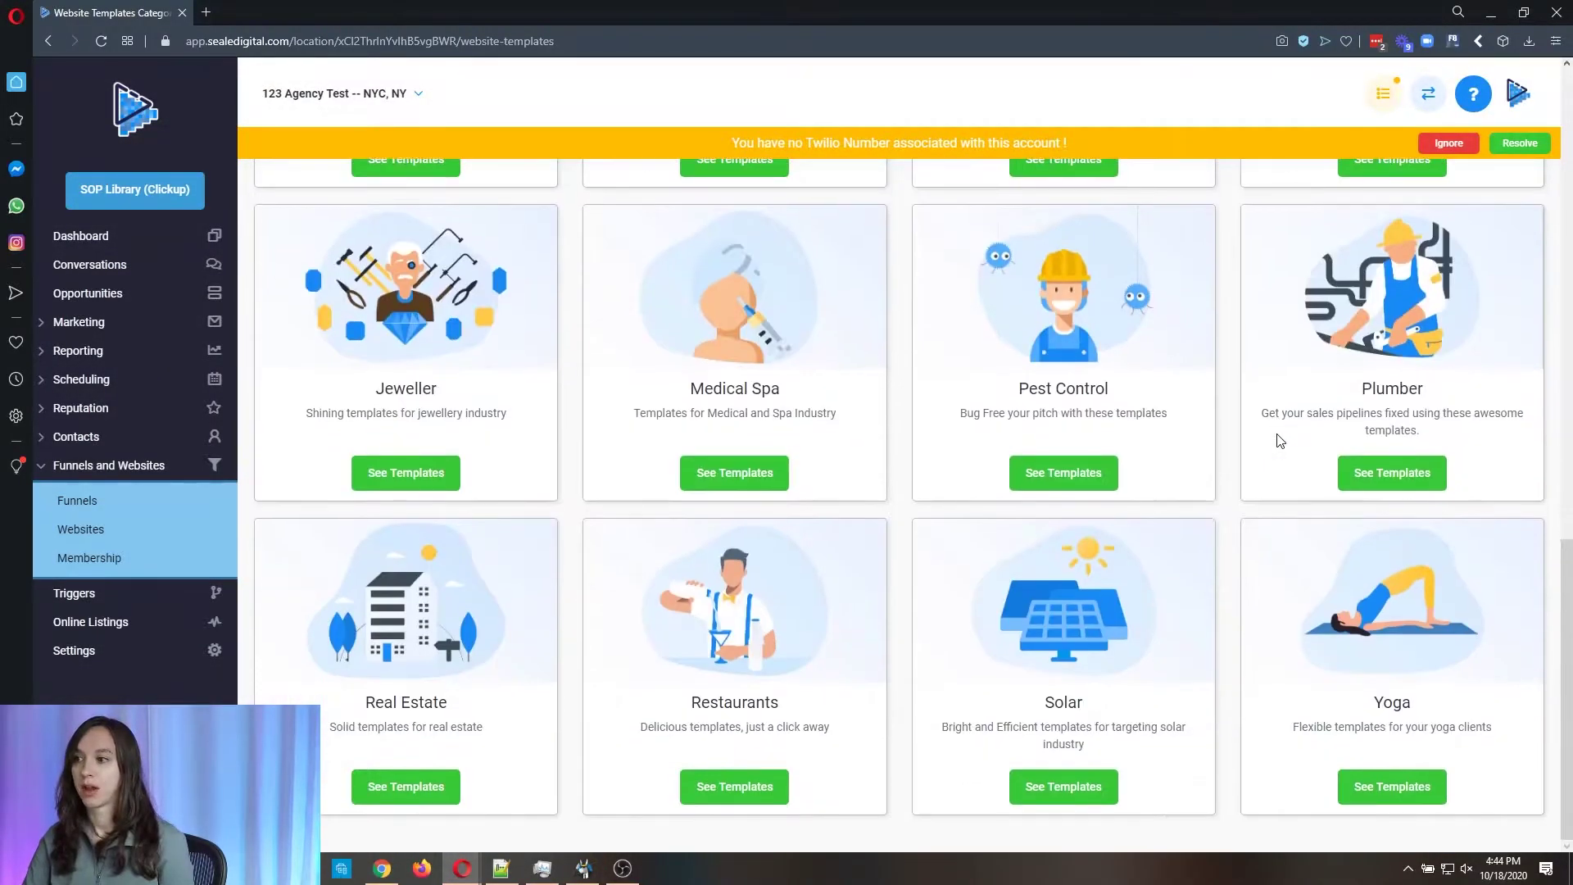
pyautogui.click(1053, 784)
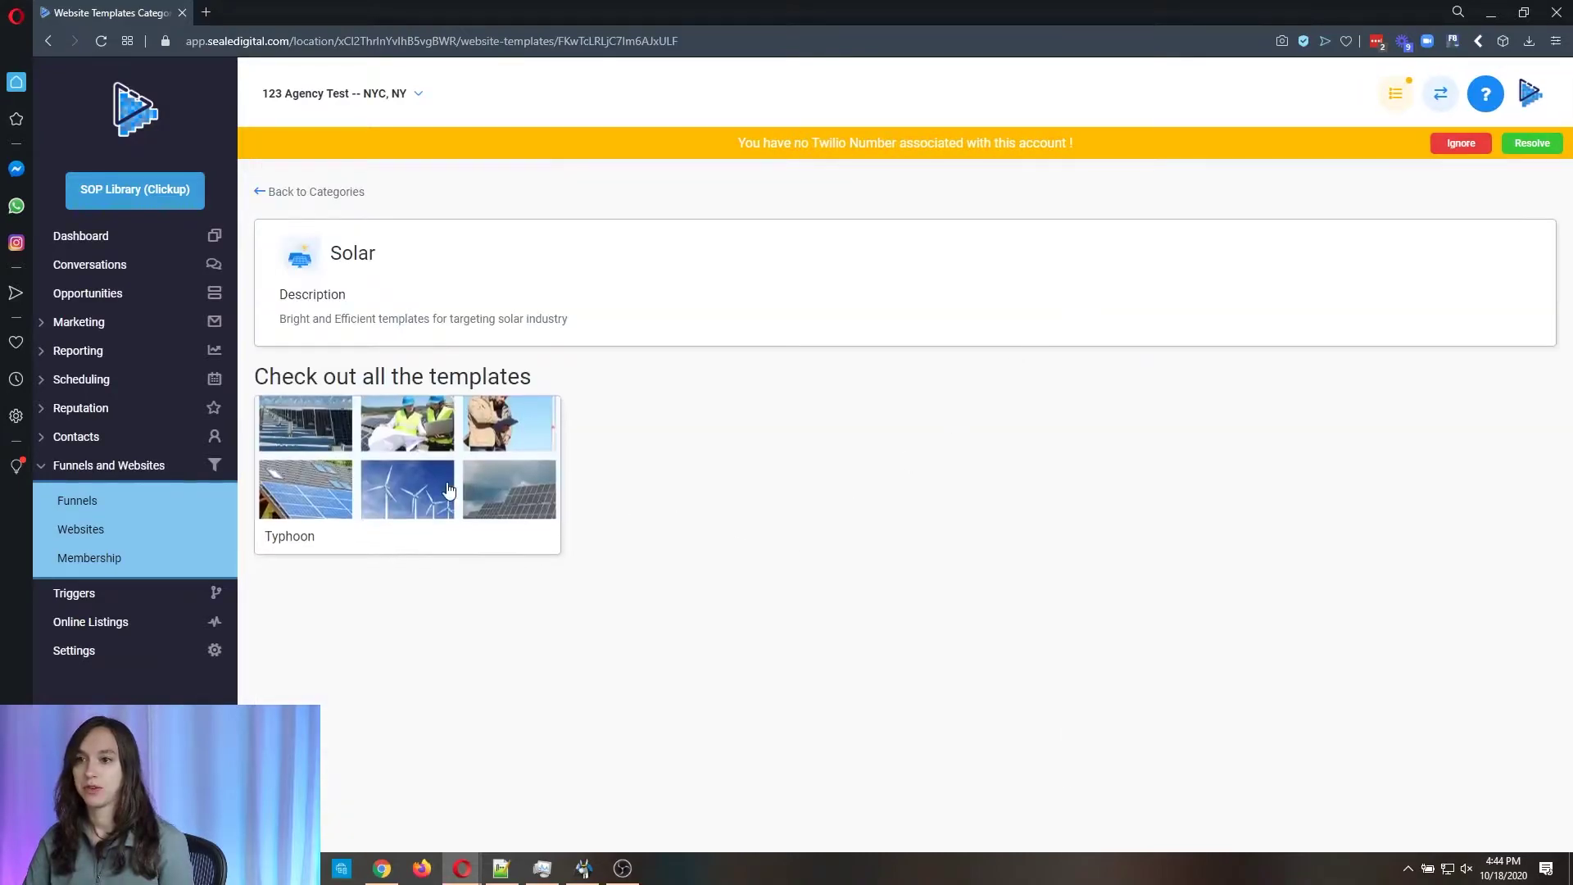
pyautogui.click(446, 487)
pyautogui.scroll(-20, 948, 531)
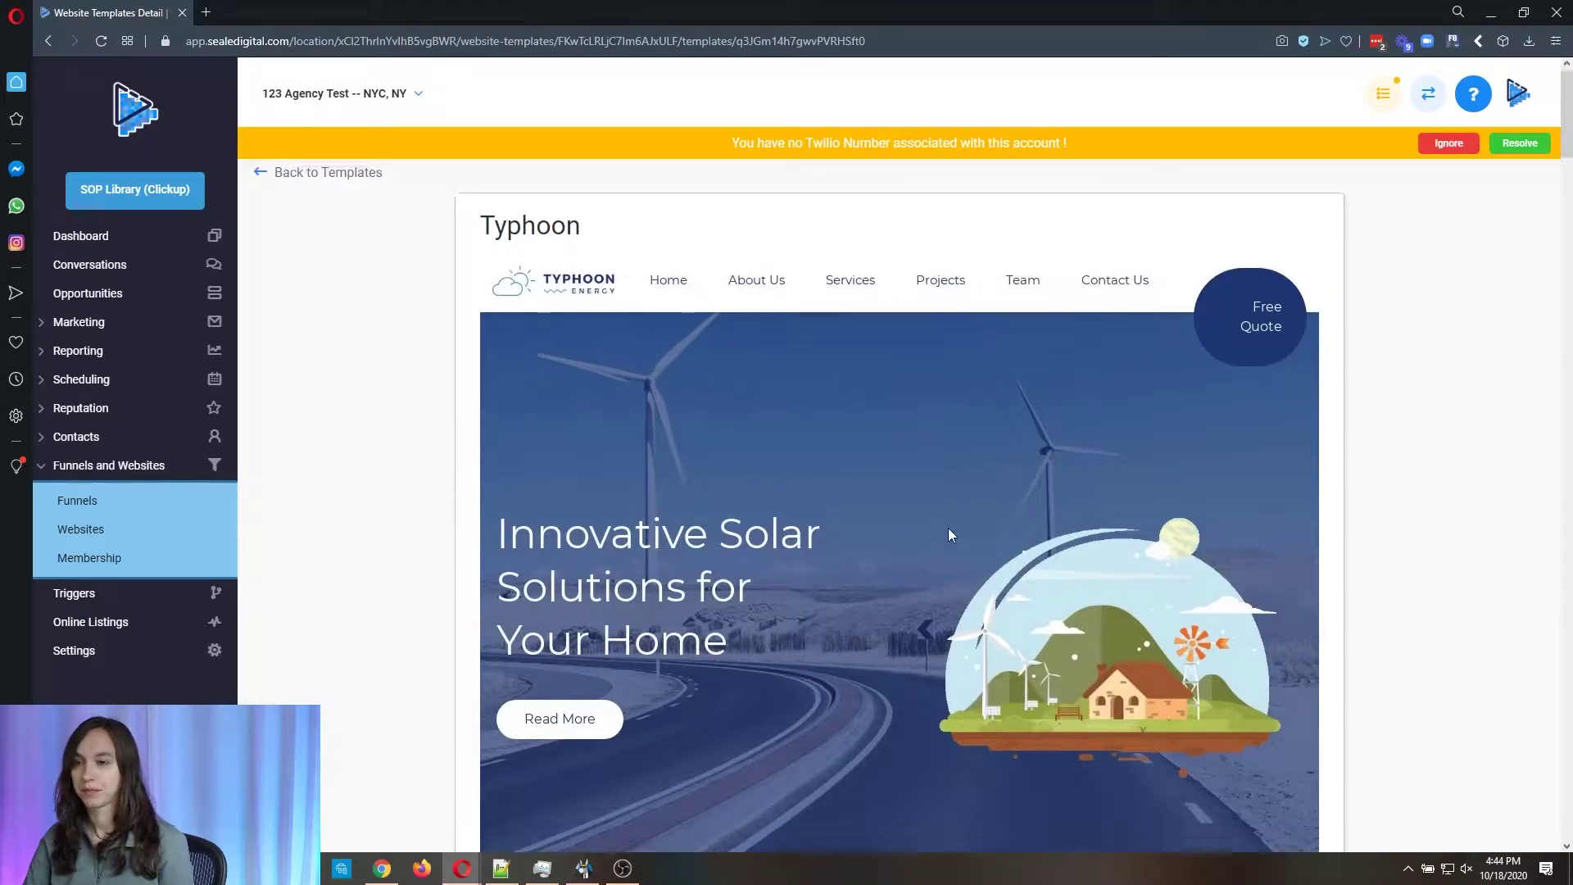
pyautogui.scroll(-20, 951, 535)
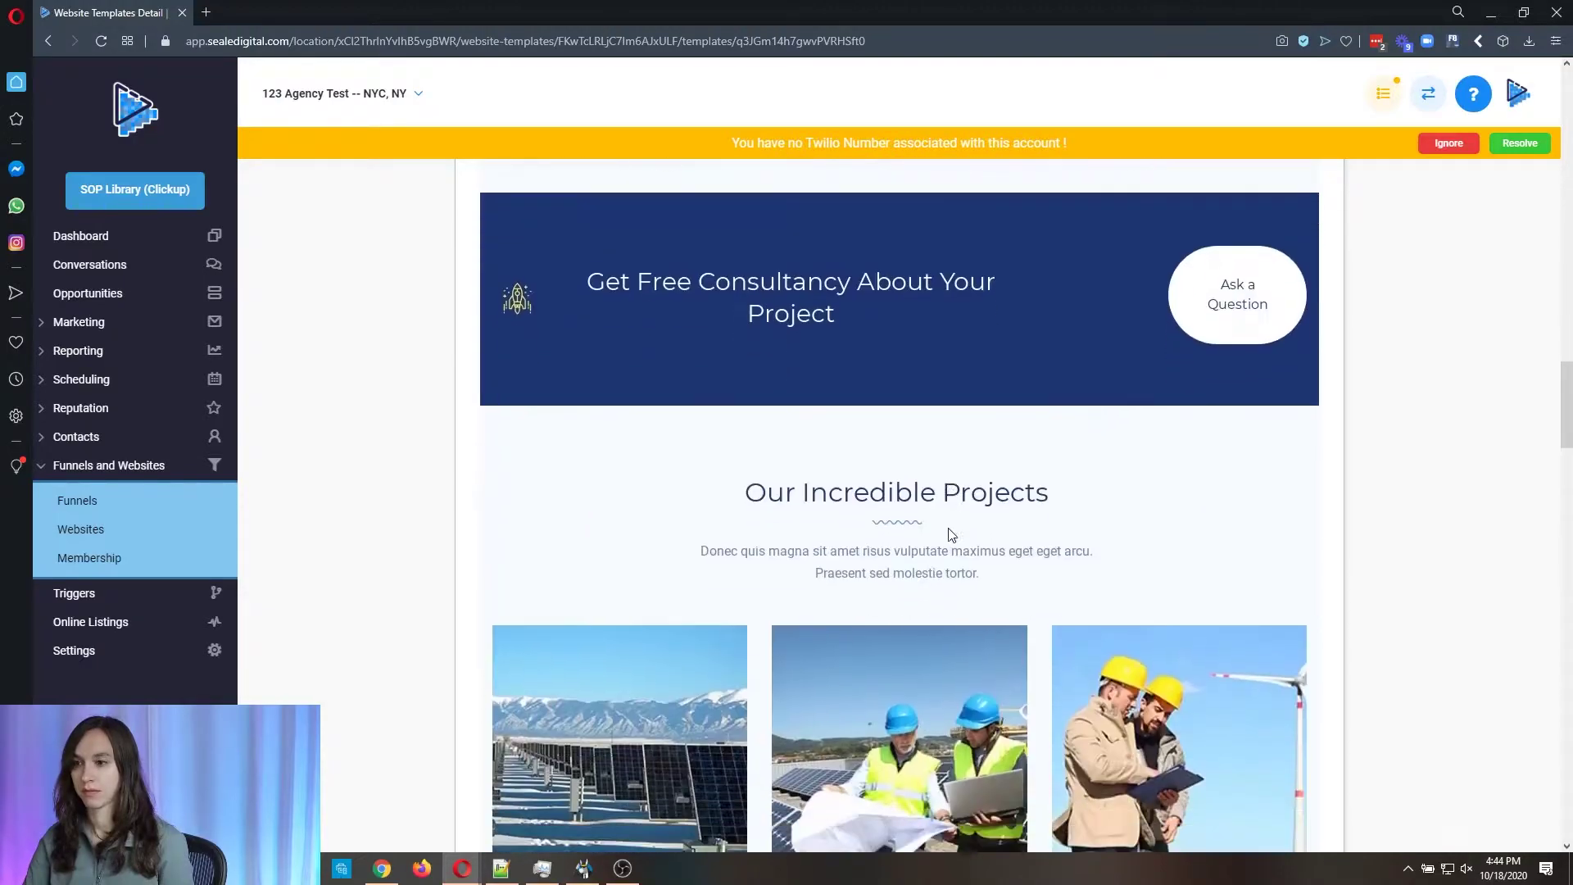
pyautogui.scroll(-8, 951, 526)
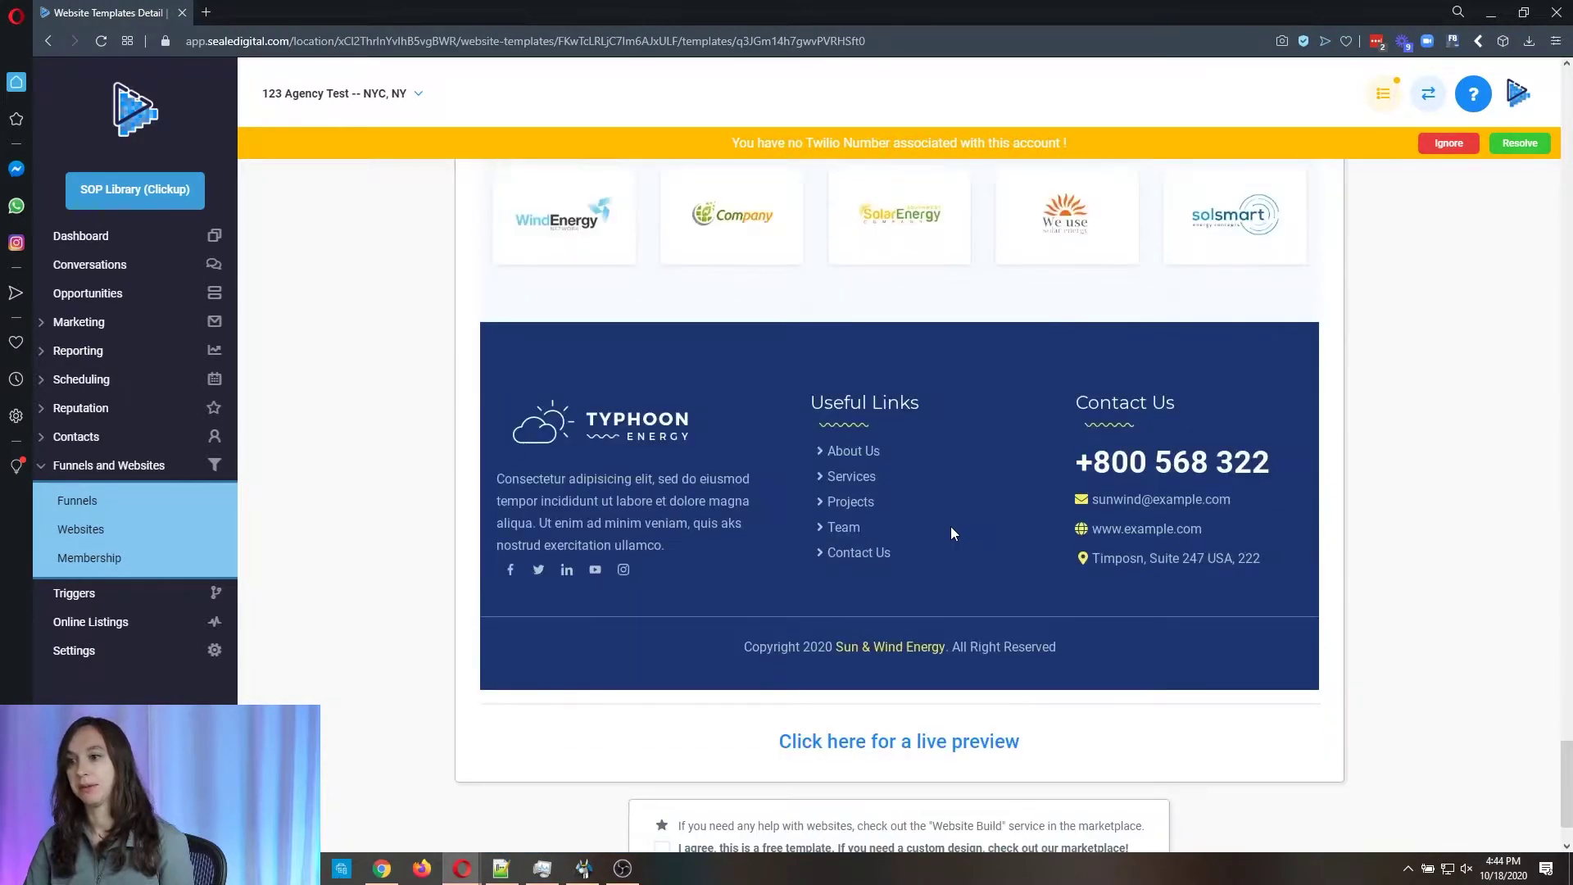
# Launch the Typhoon live preview, accept the free-template terms and get the template
pyautogui.click(858, 644)
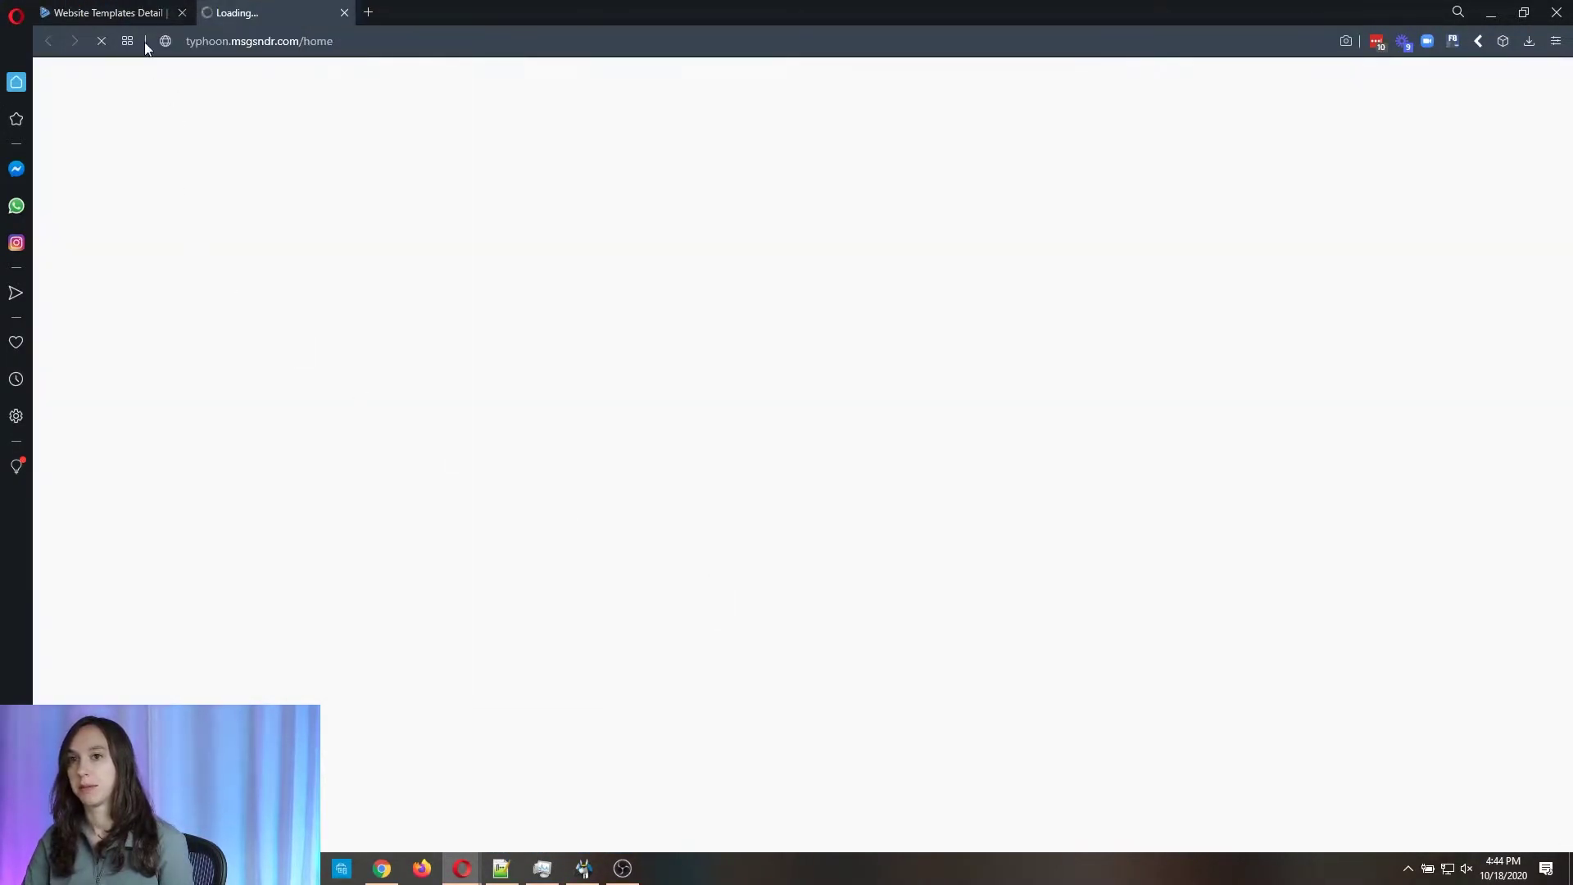
pyautogui.click(662, 744)
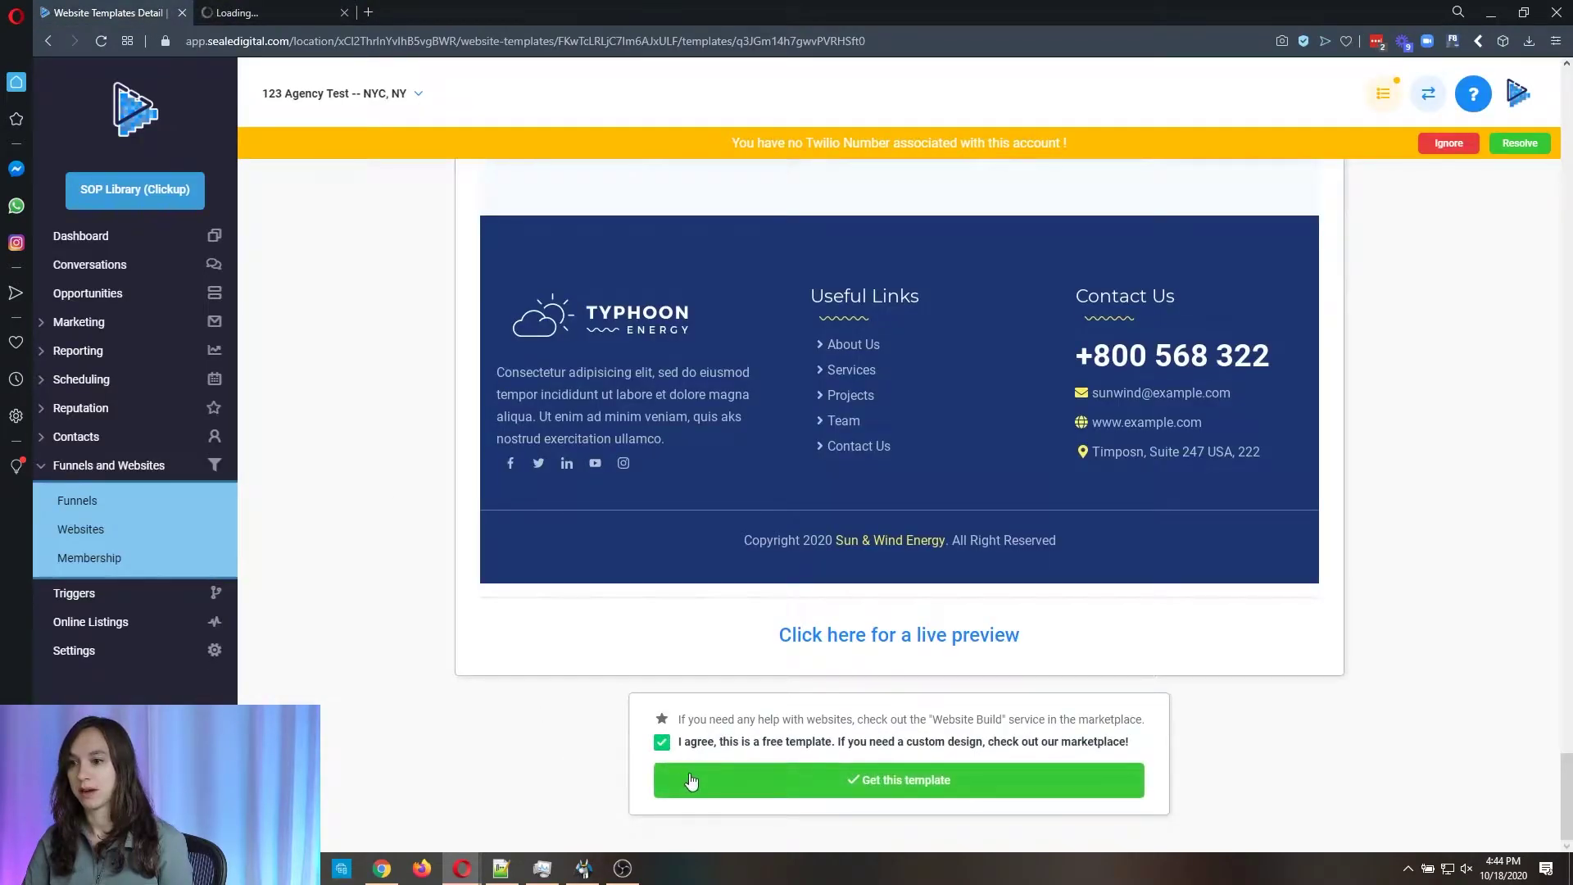
pyautogui.click(692, 782)
pyautogui.click(272, 10)
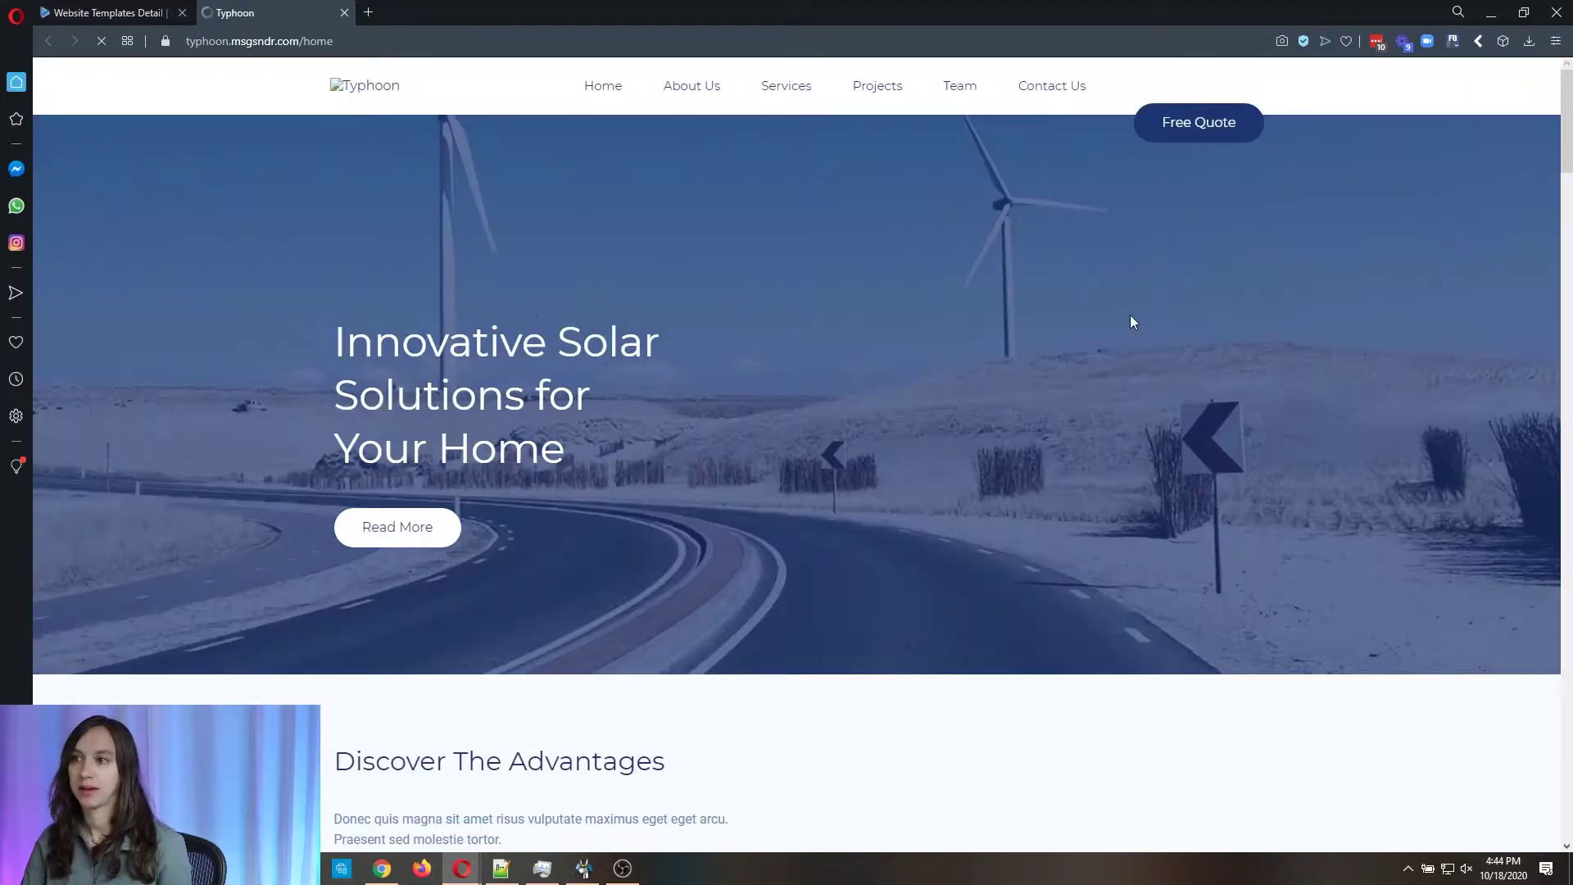
# Scroll through the whole Typhoon live preview, then return to the websites list
pyautogui.scroll(-1, 1259, 318)
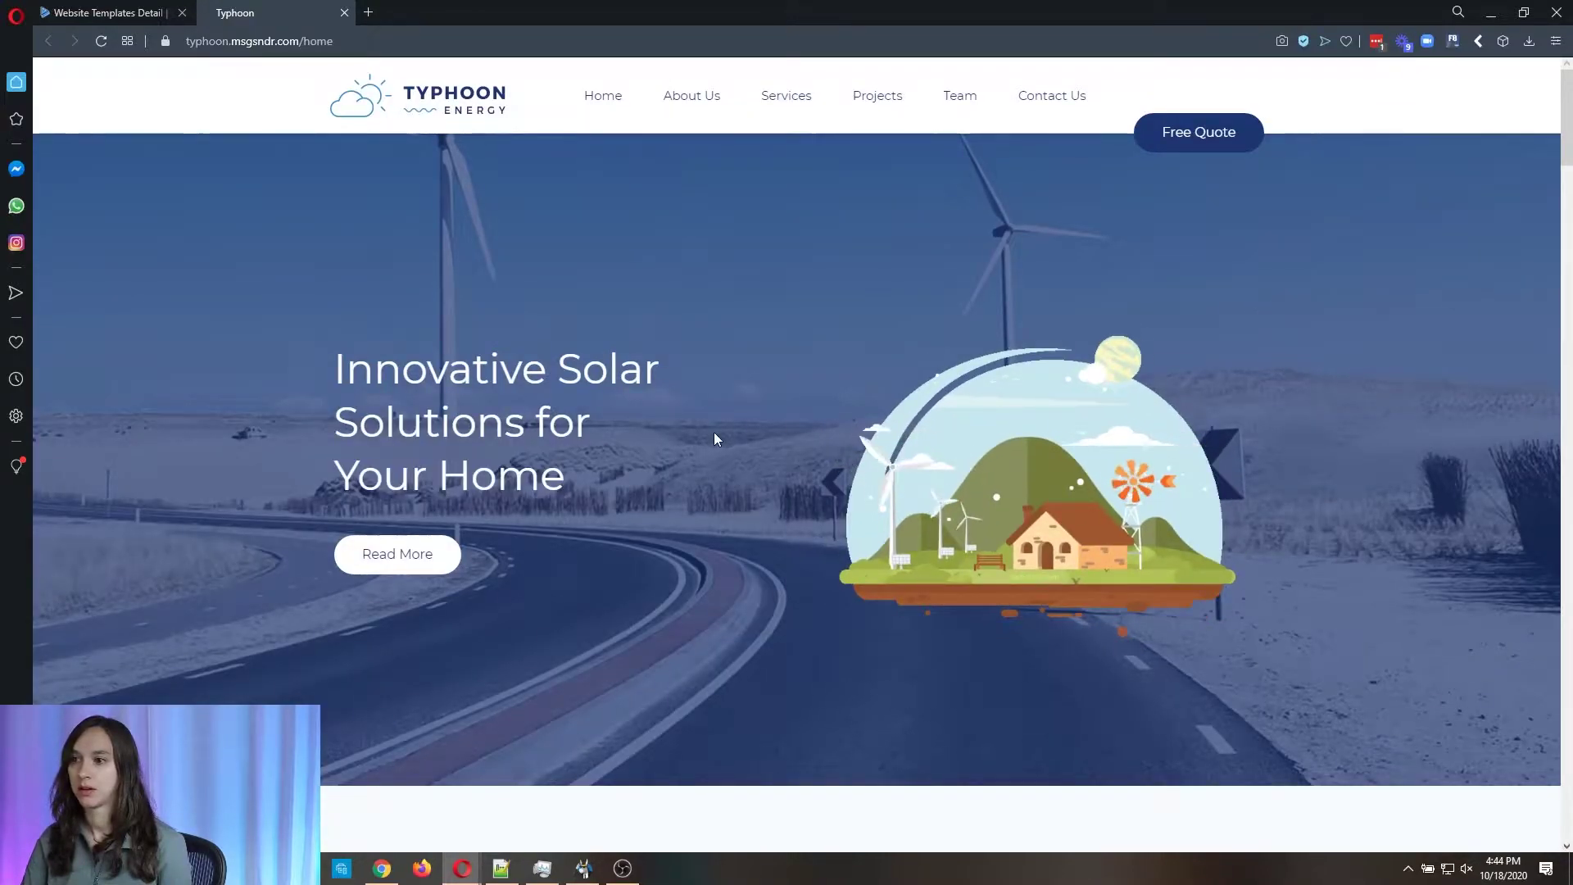
pyautogui.scroll(-10, 707, 440)
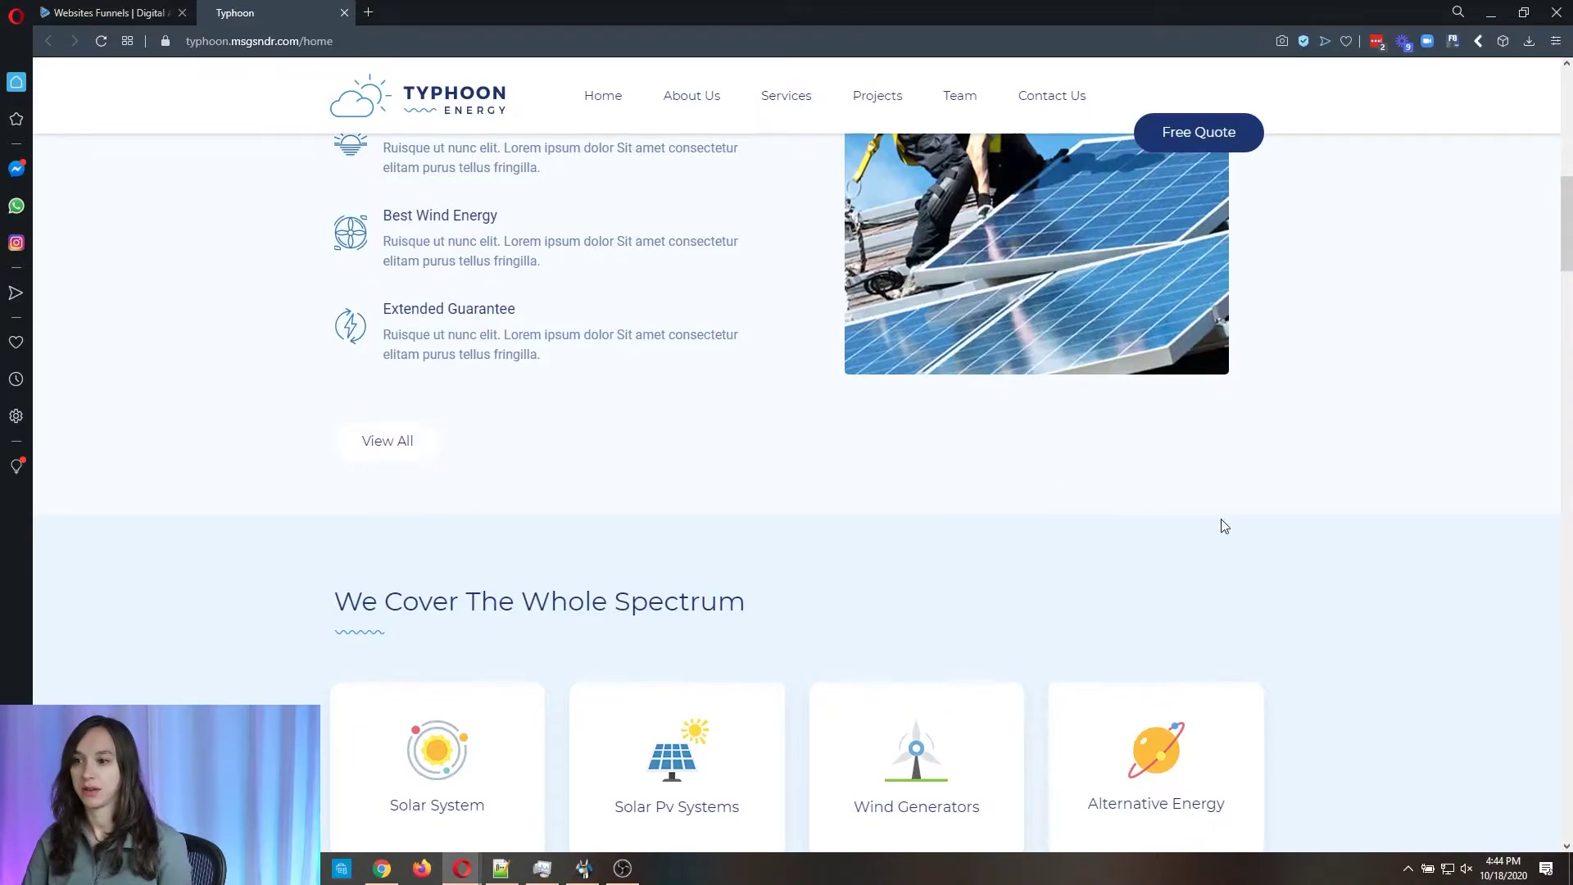
pyautogui.scroll(-5, 1224, 526)
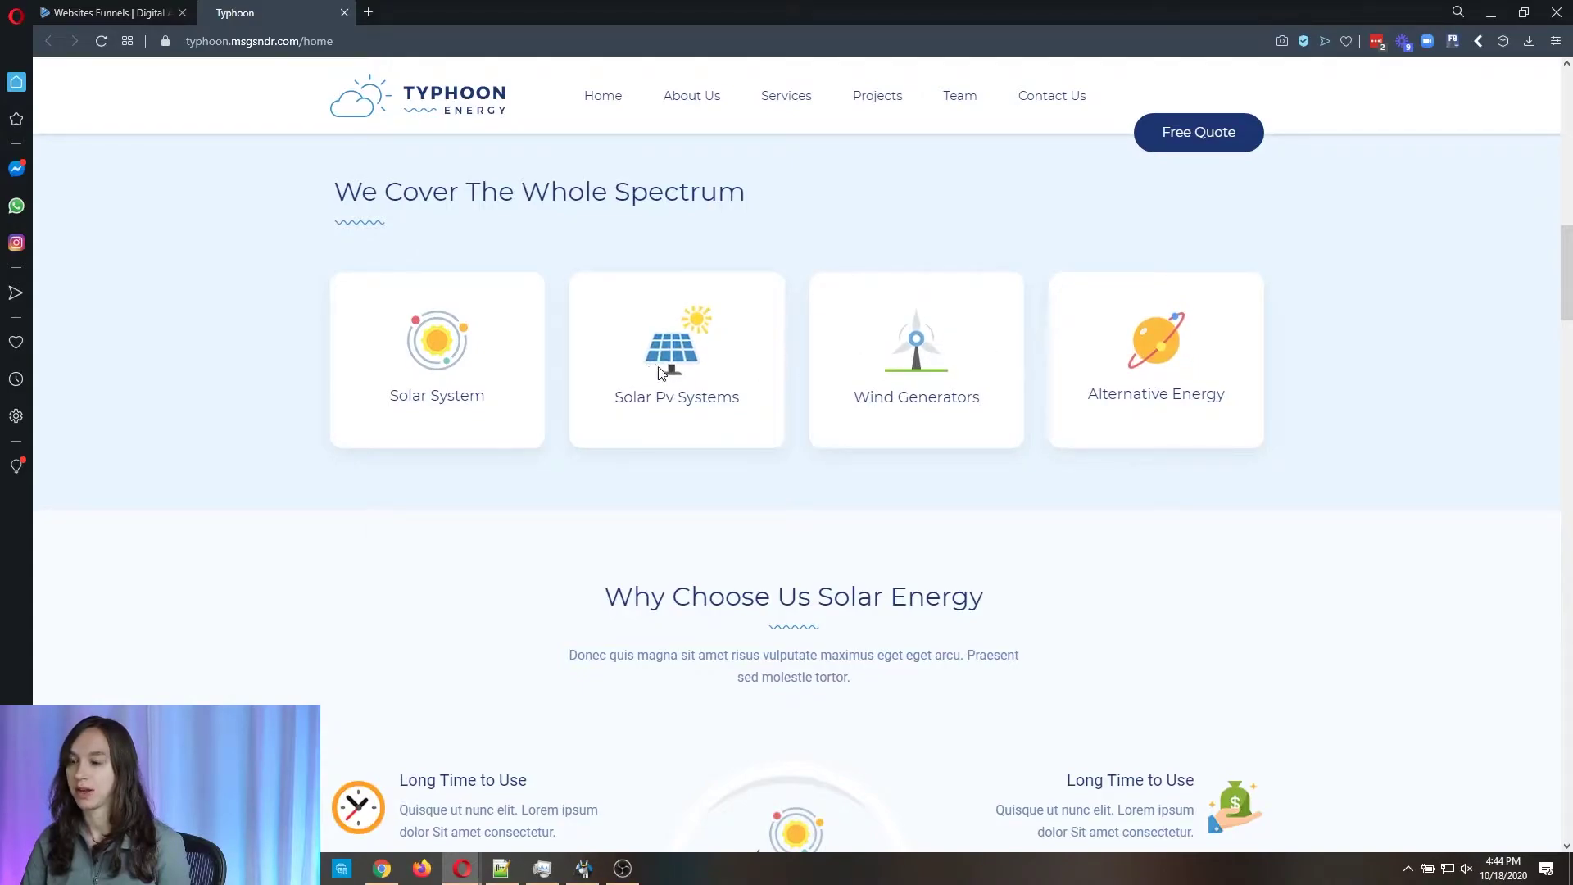
pyautogui.scroll(-4, 662, 373)
pyautogui.scroll(-6, 426, 471)
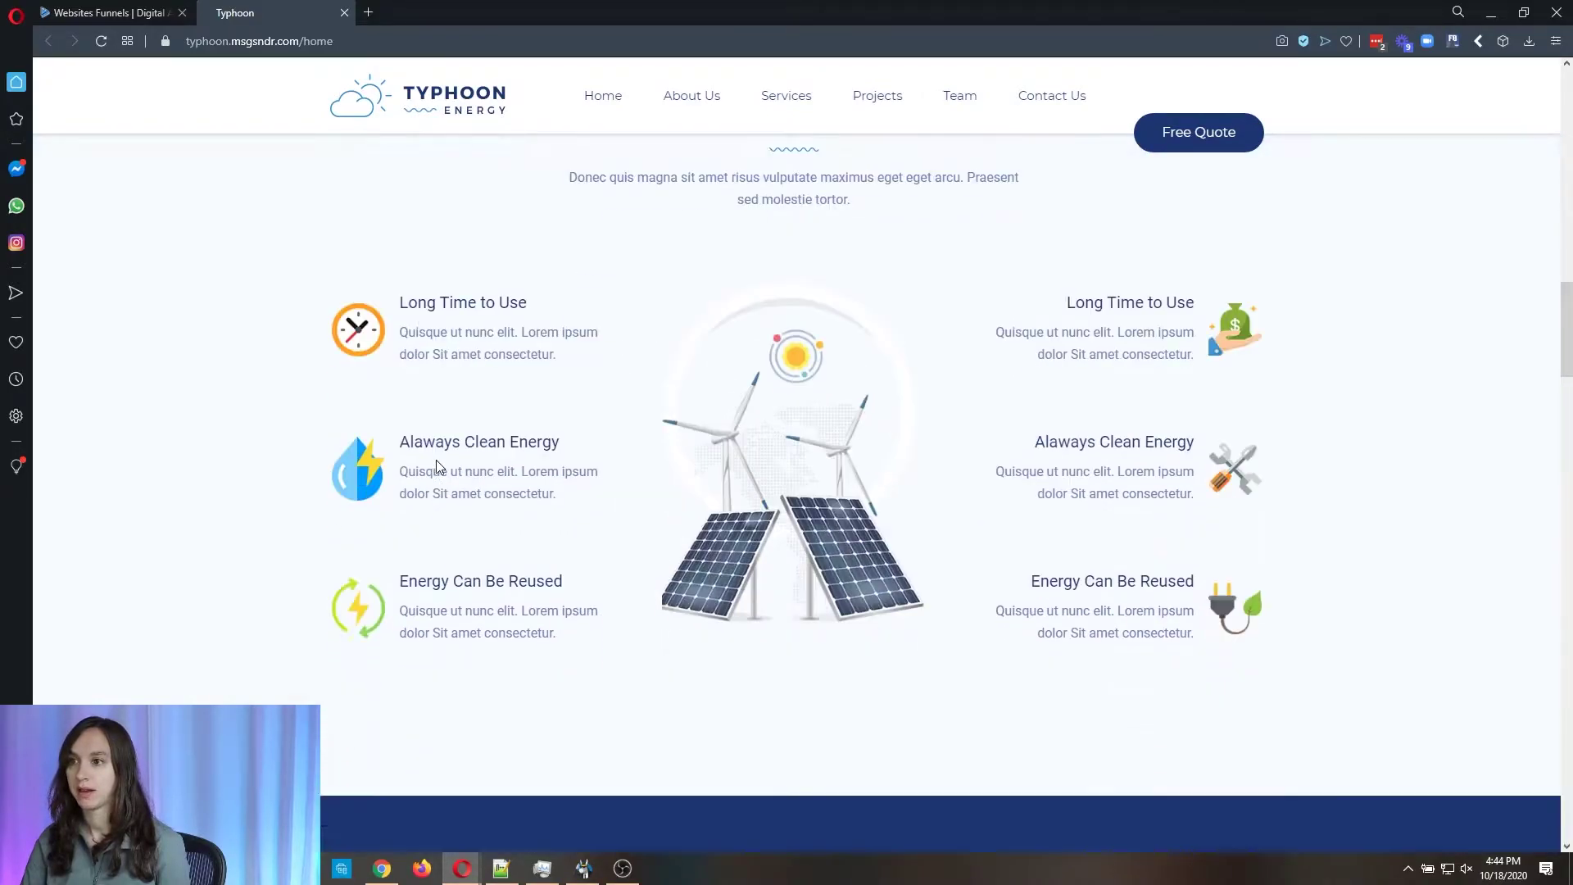
pyautogui.scroll(-4, 1153, 523)
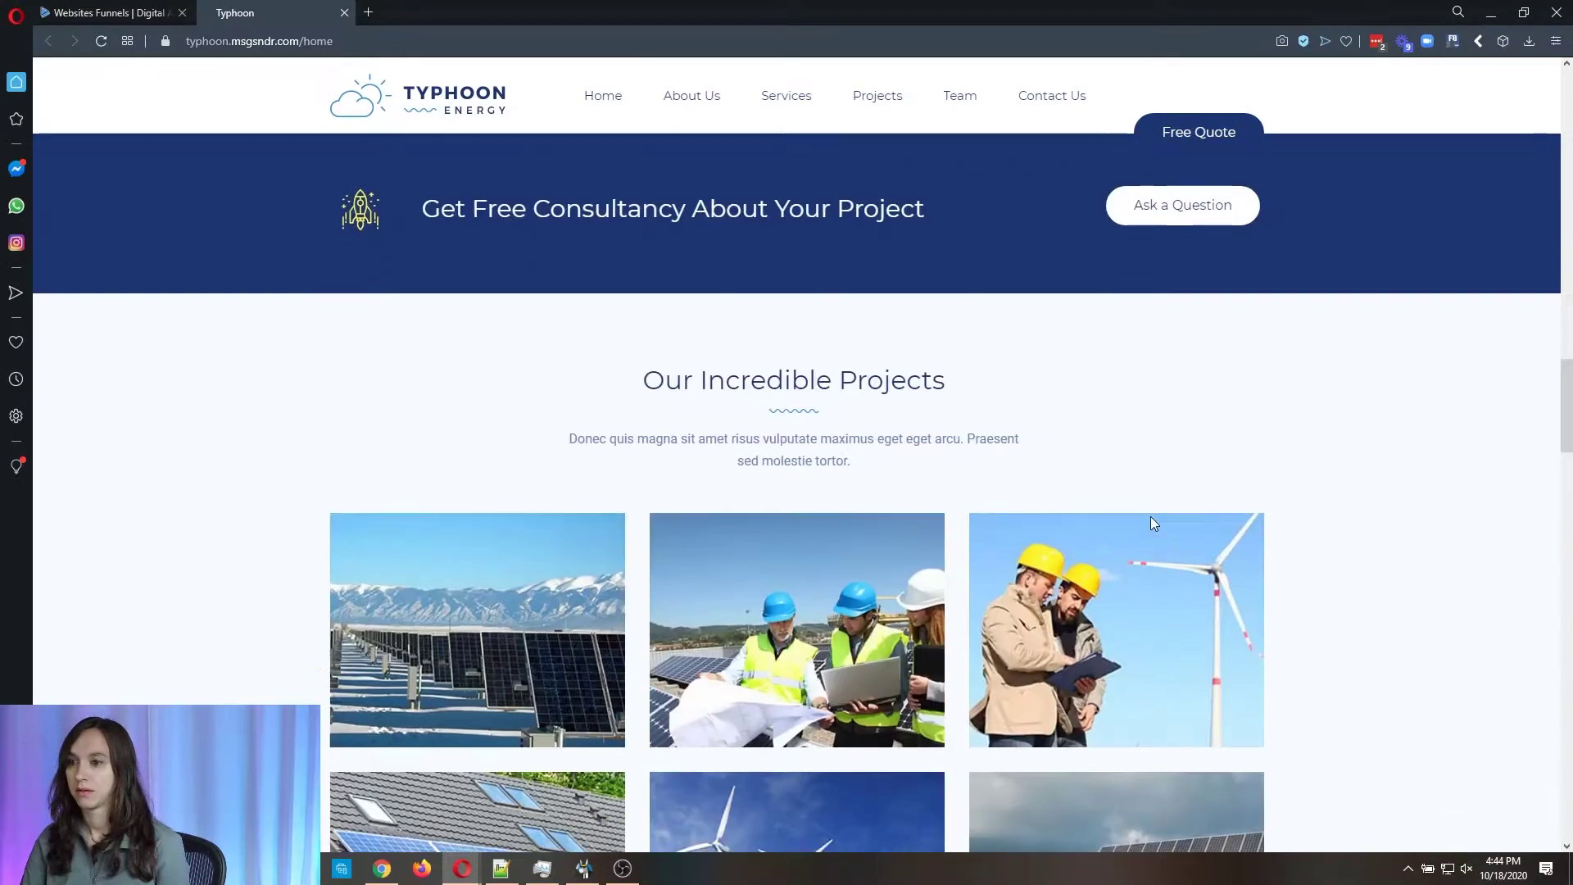
pyautogui.scroll(-4, 1311, 471)
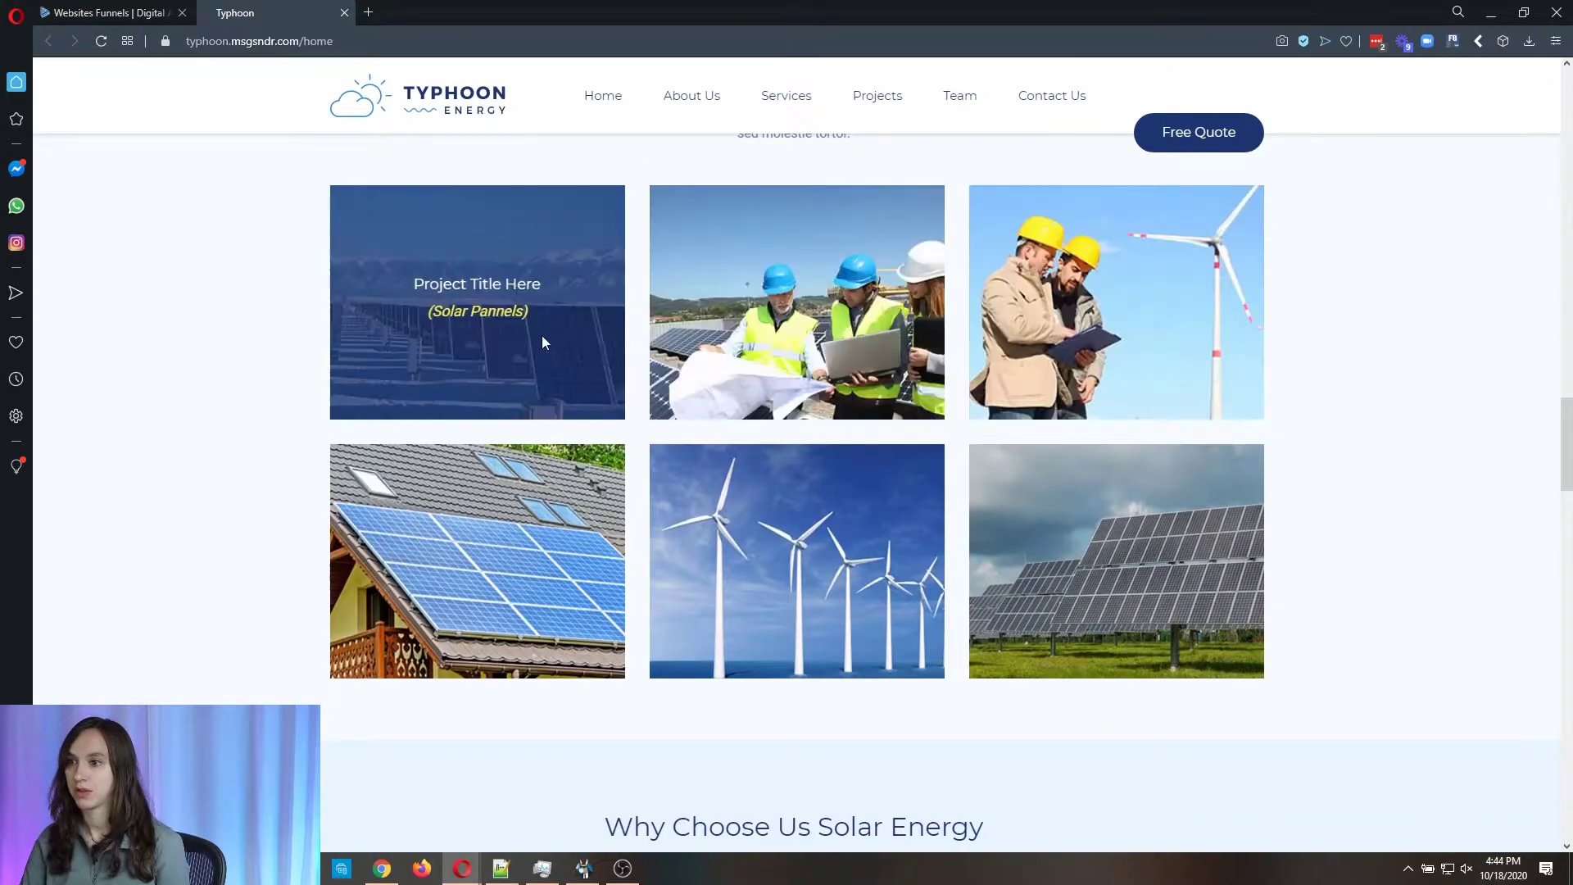
pyautogui.scroll(-8, 1088, 502)
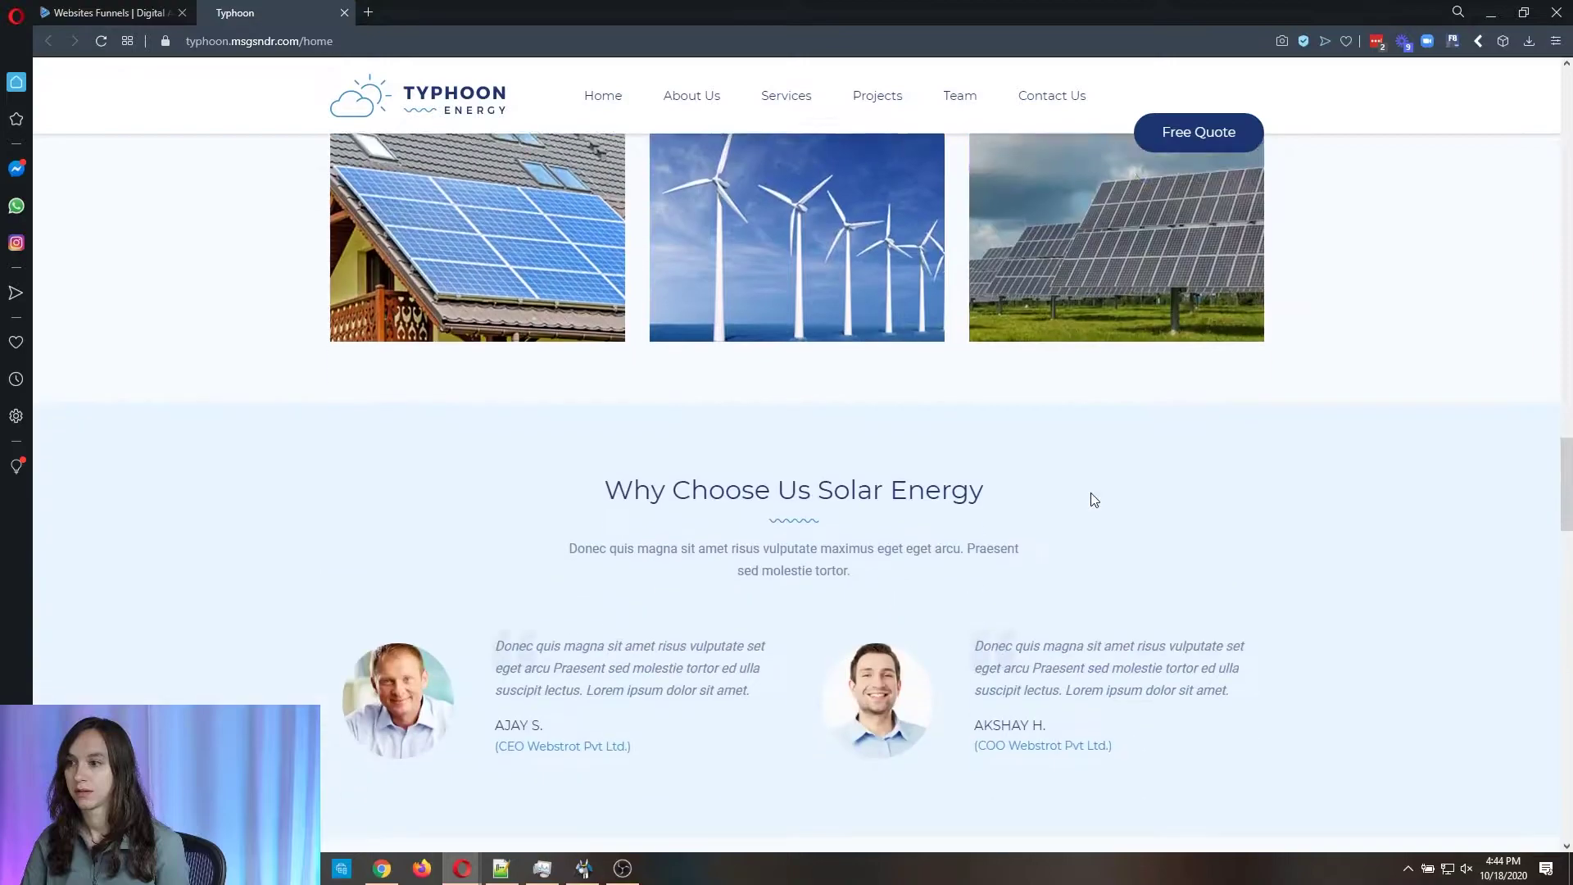
pyautogui.scroll(-5, 1086, 489)
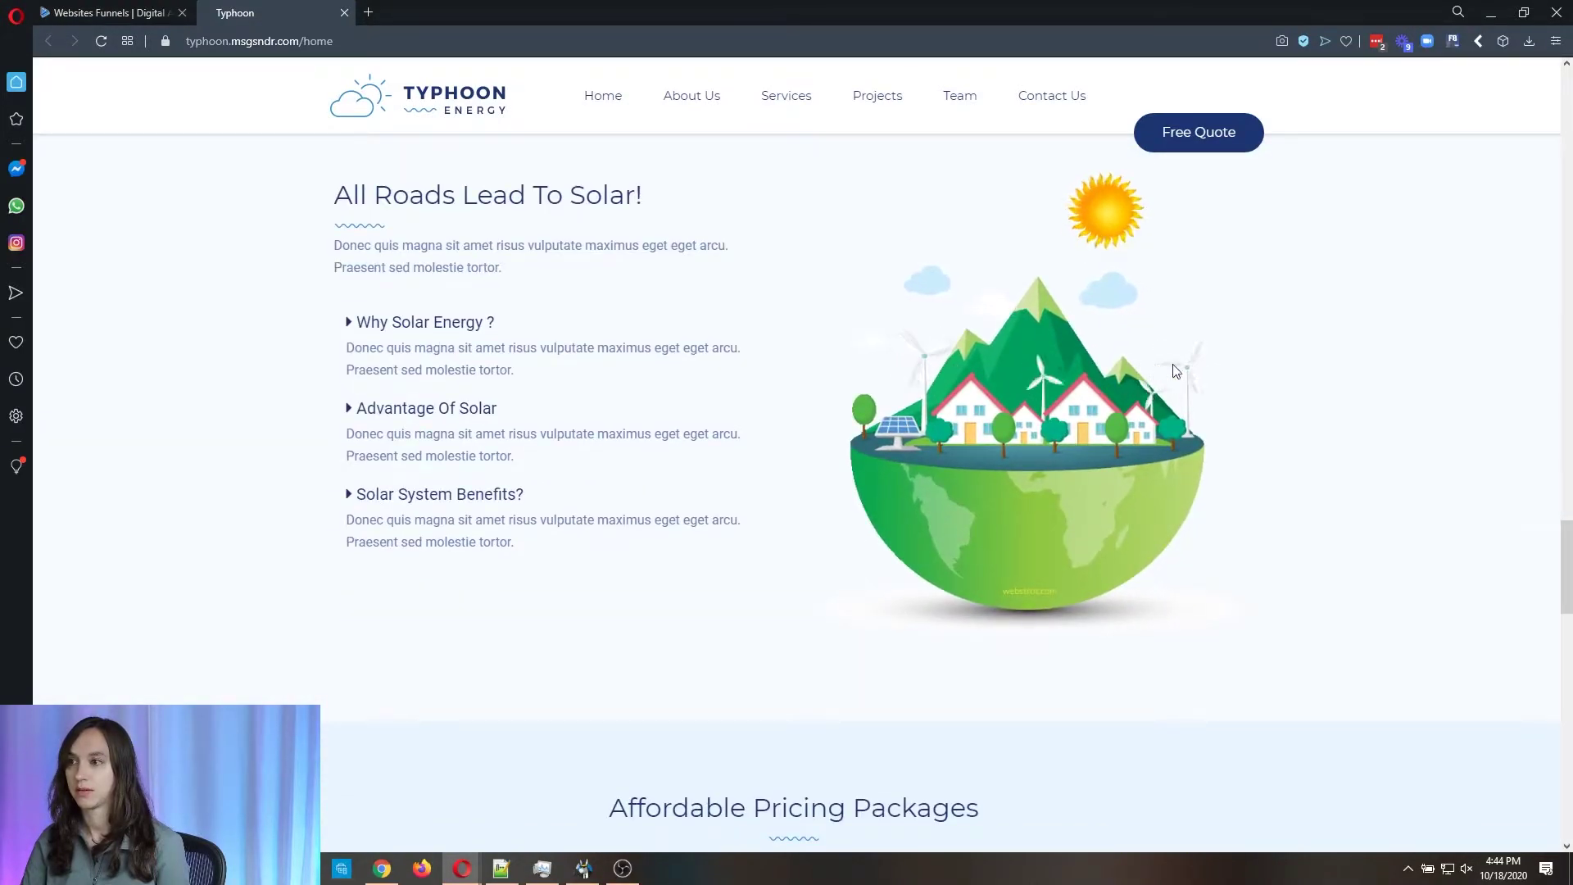
pyautogui.scroll(-5, 1391, 387)
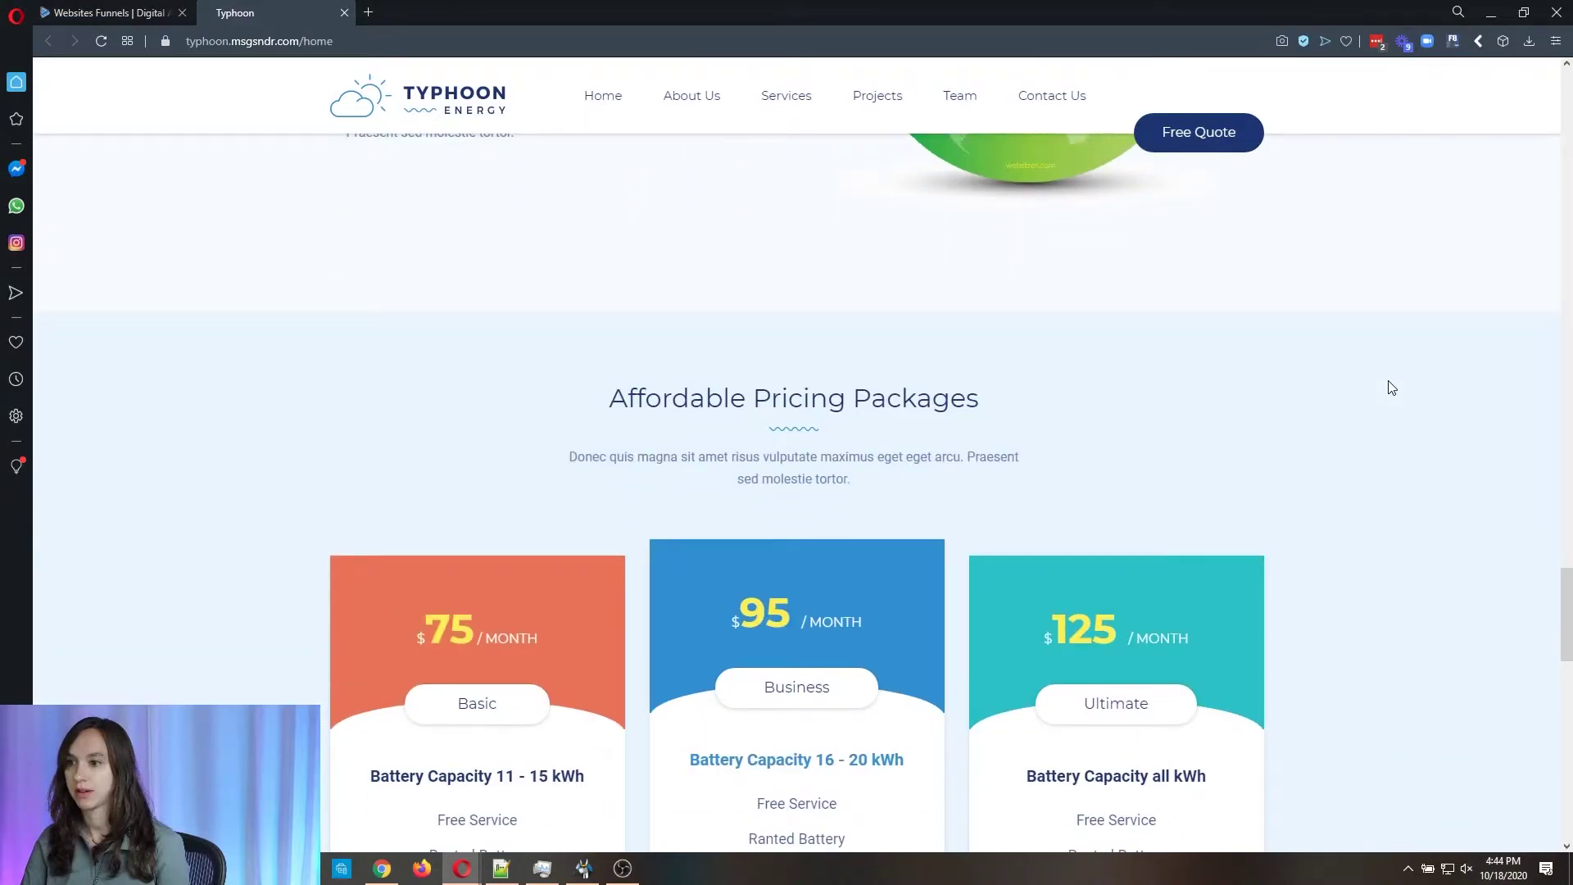
pyautogui.scroll(-14, 1391, 388)
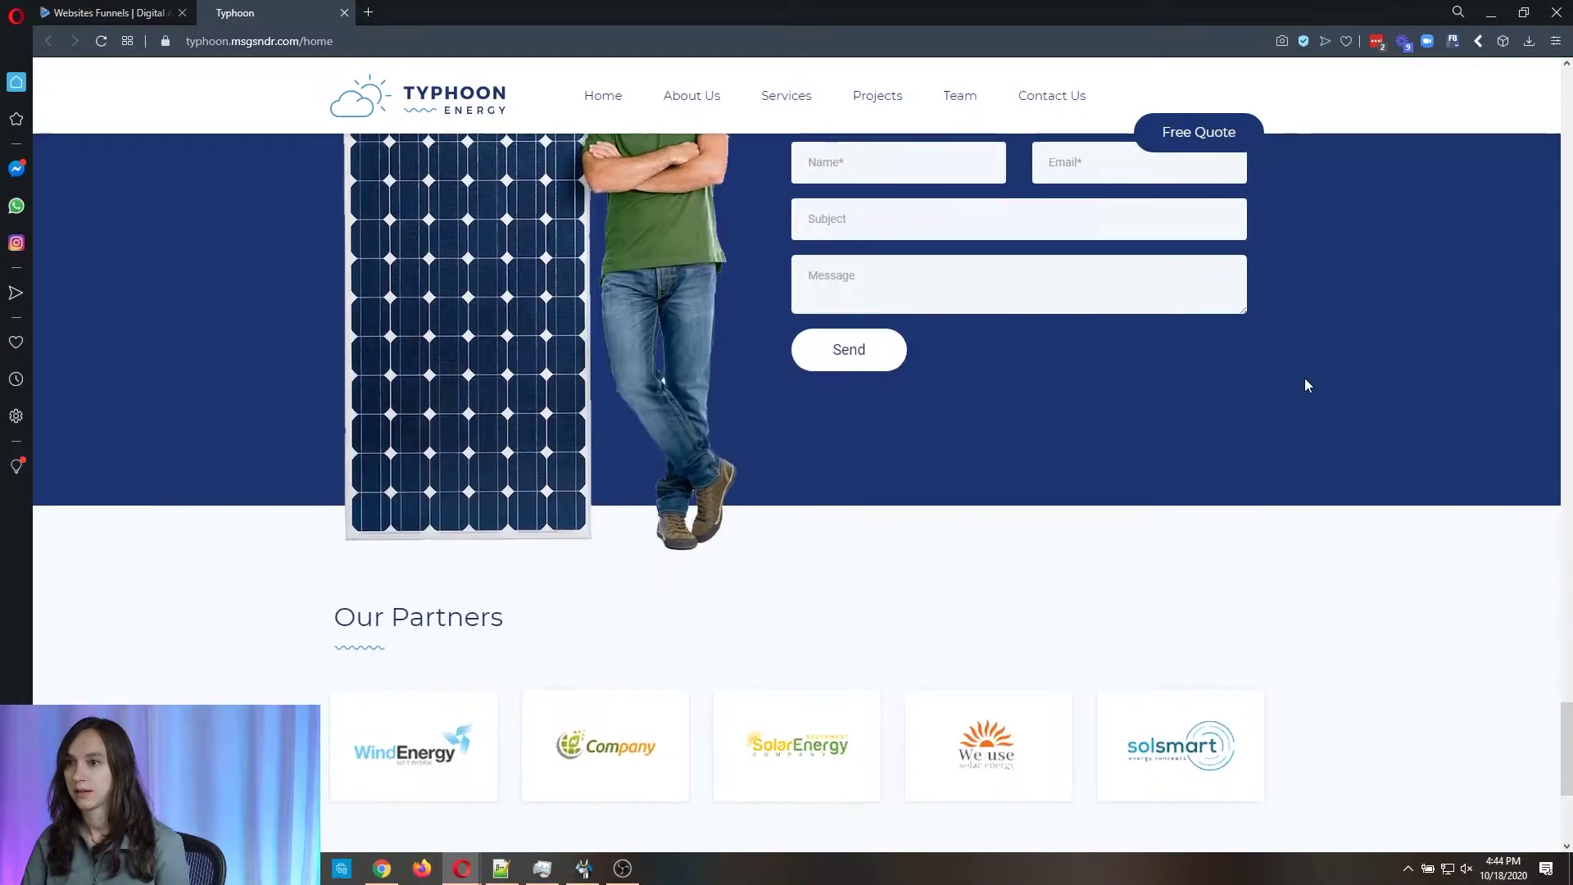
pyautogui.scroll(3, 1307, 385)
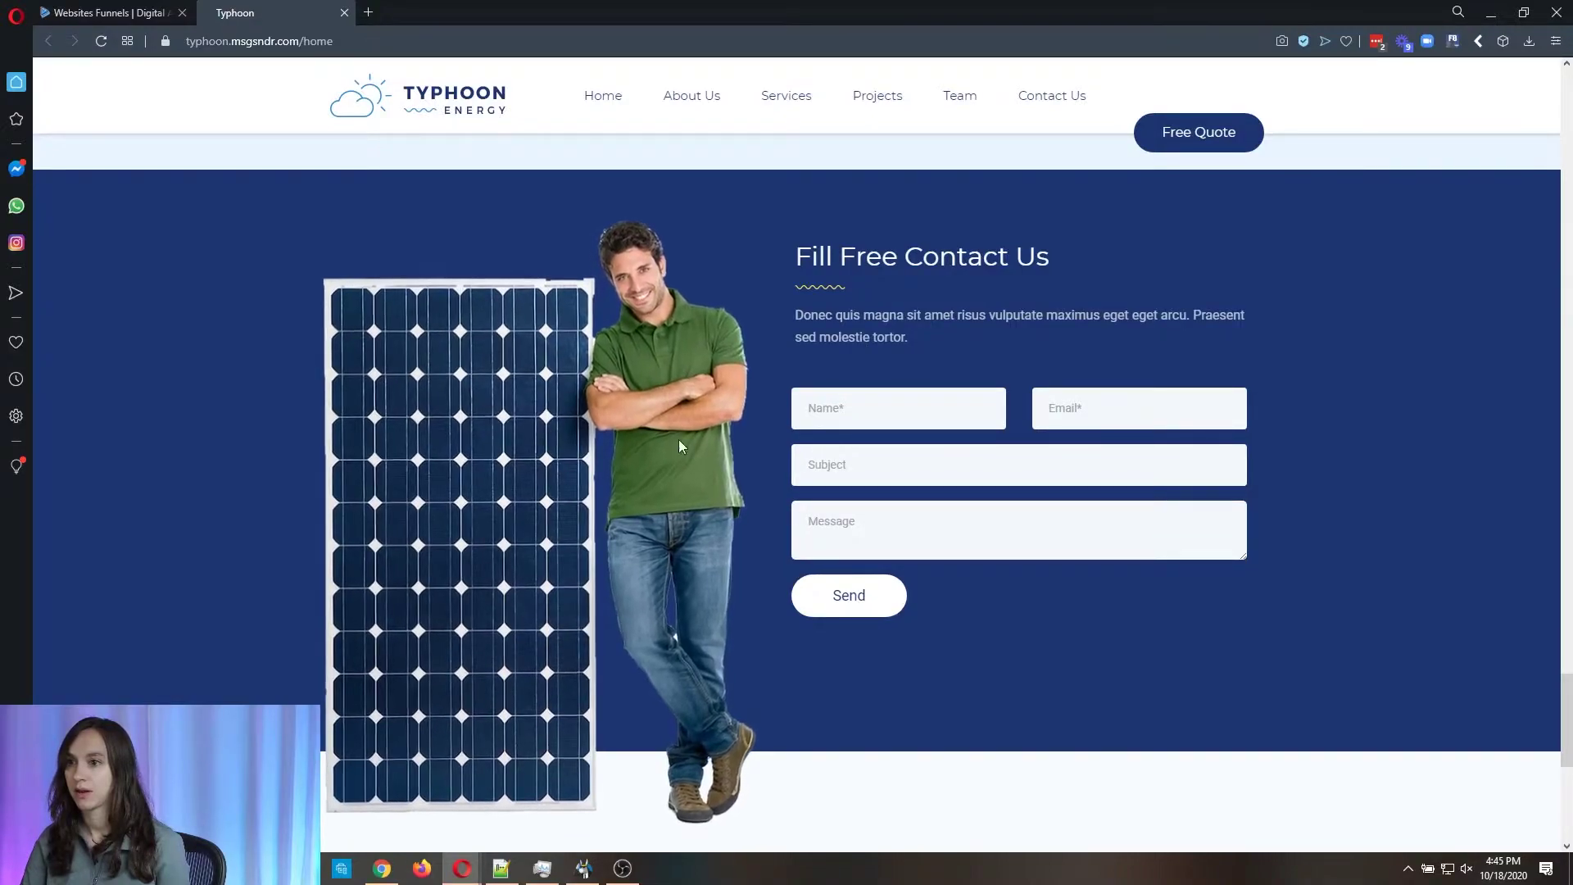
pyautogui.scroll(-4, 679, 439)
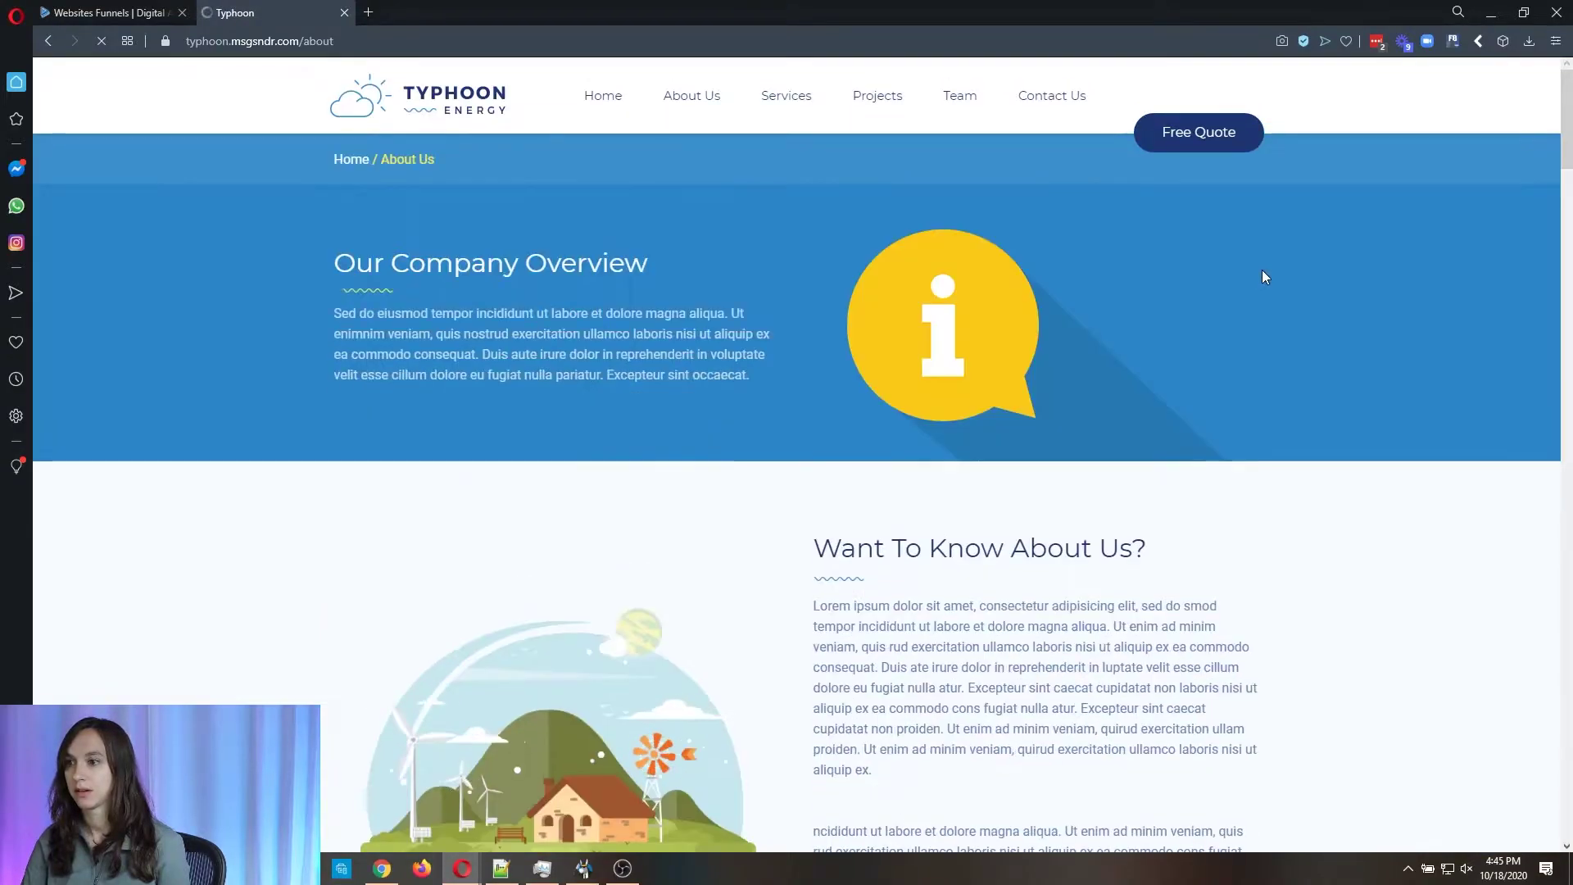
pyautogui.scroll(-4, 1261, 269)
pyautogui.scroll(-6, 1265, 277)
pyautogui.scroll(10, 1265, 274)
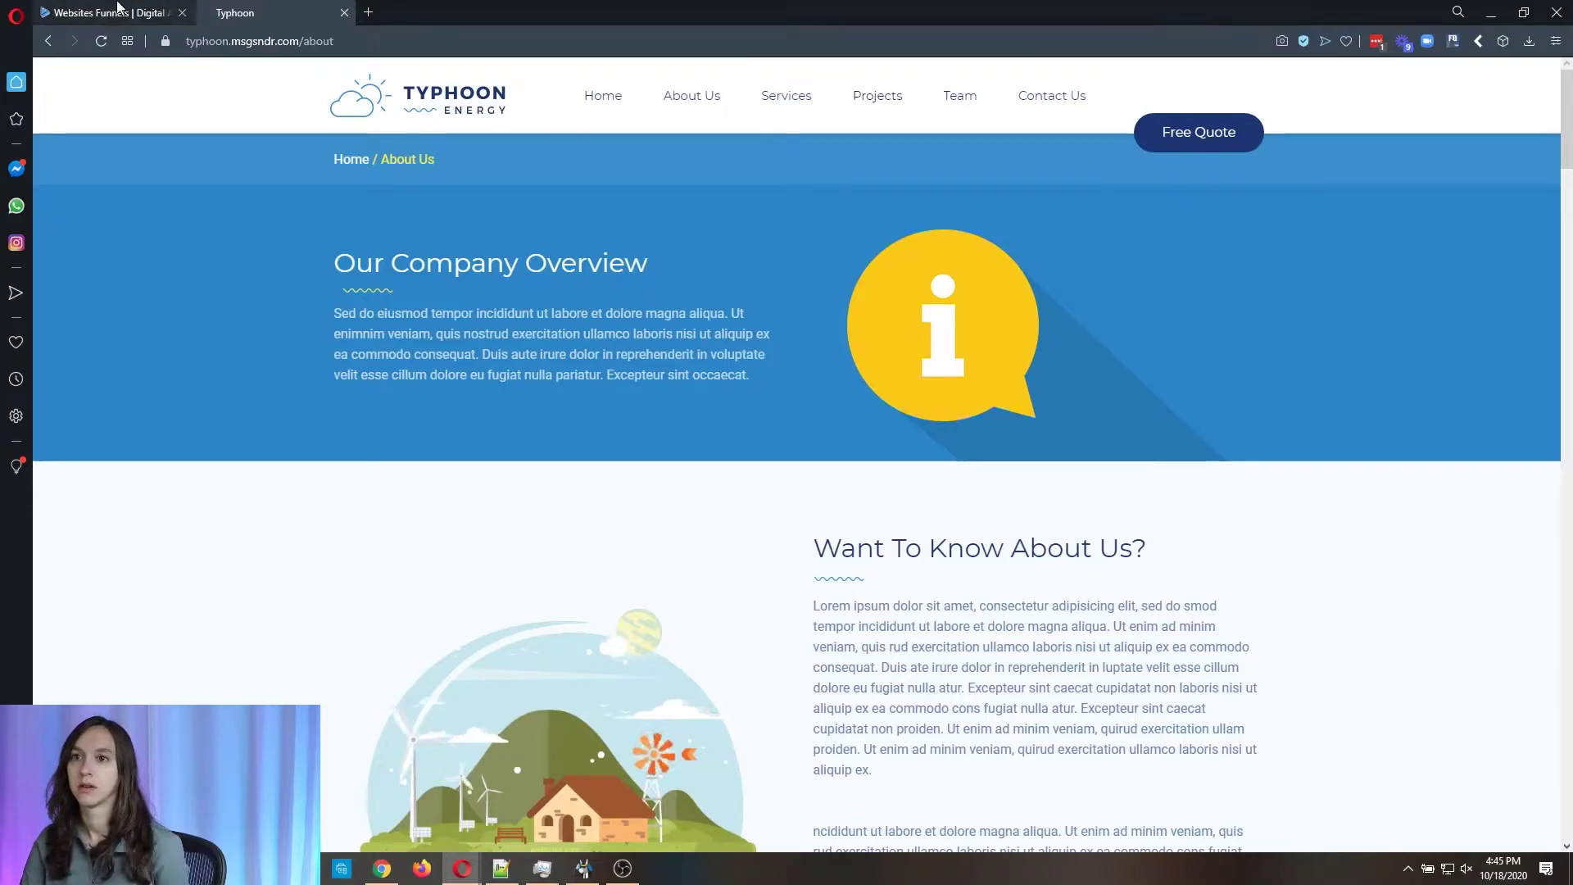
pyautogui.click(125, 8)
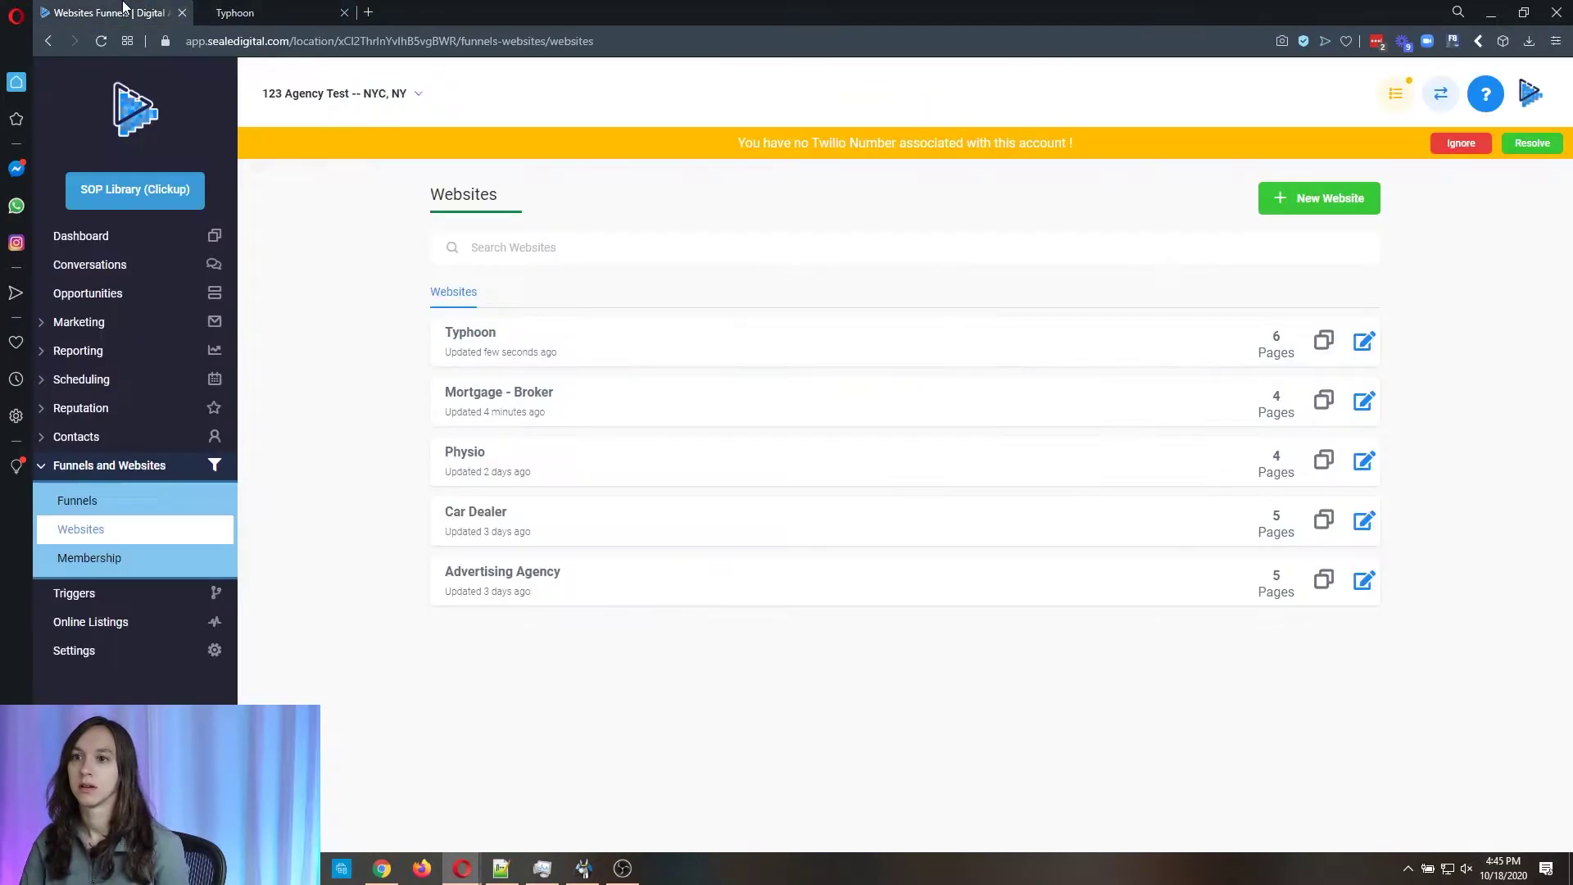
# Open the Typhoon website and its Home page in the page builder
pyautogui.click(471, 333)
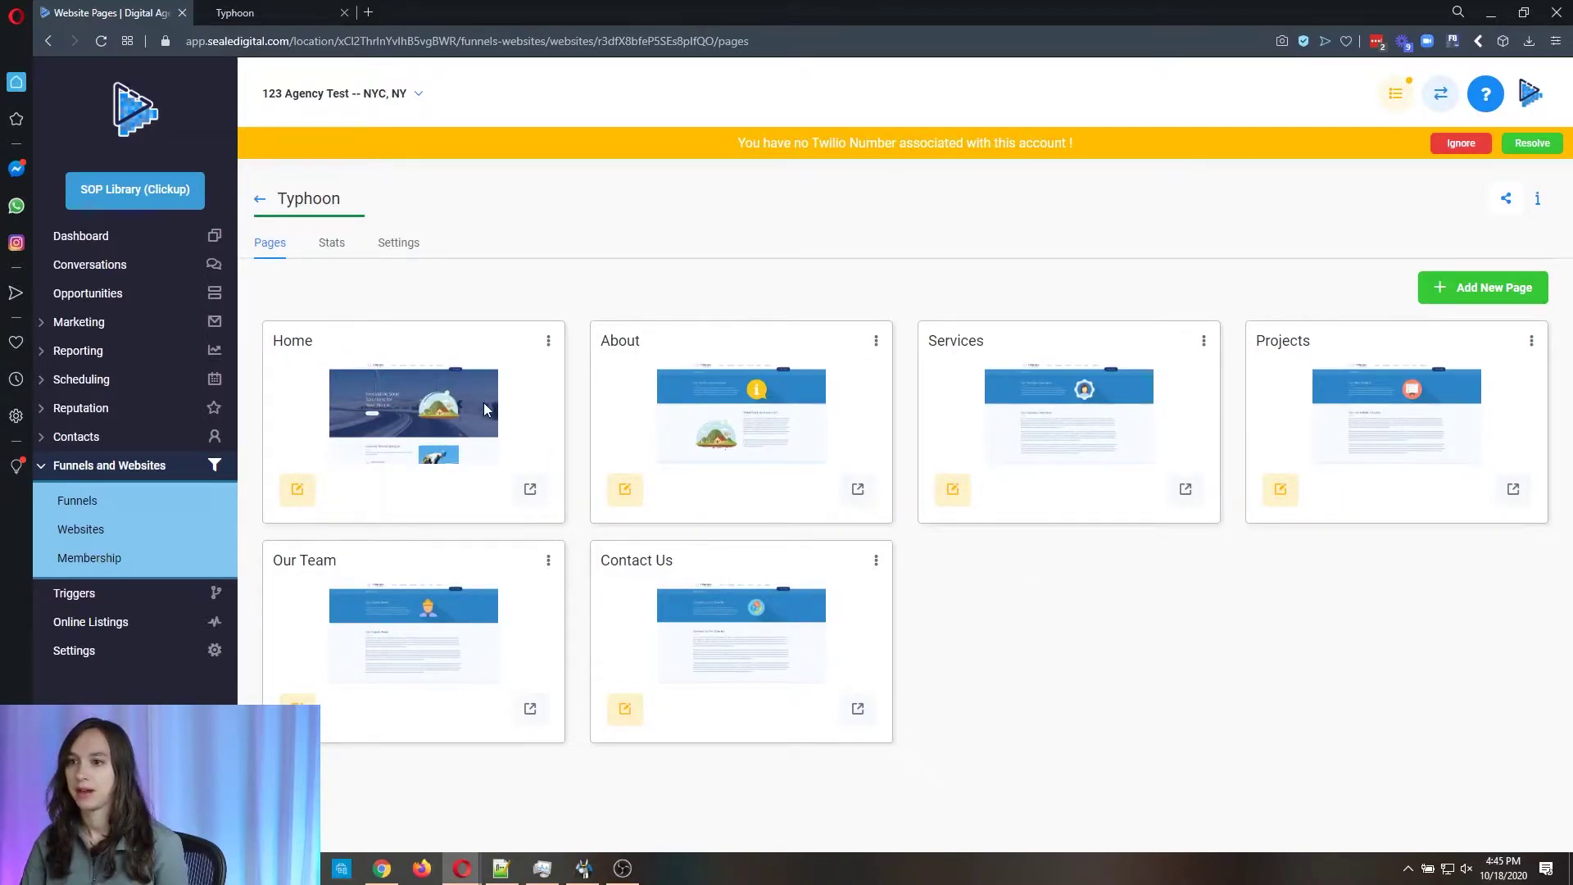
pyautogui.click(549, 341)
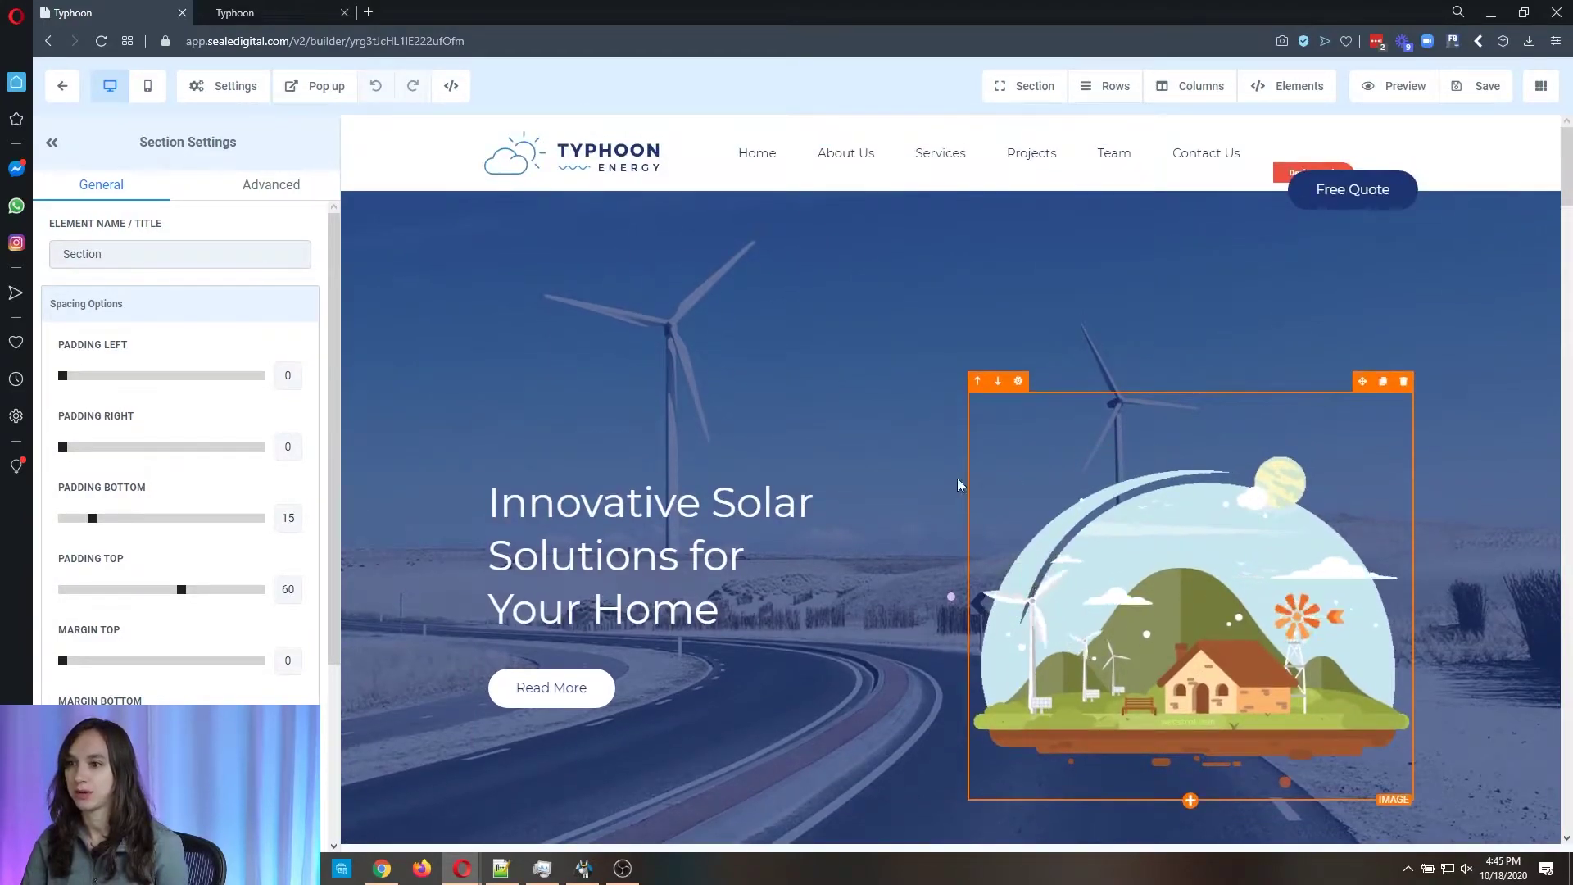
# Append 'asdf' to the hero headline and set the Read More button's action to Open the Popup
pyautogui.write('asdf')
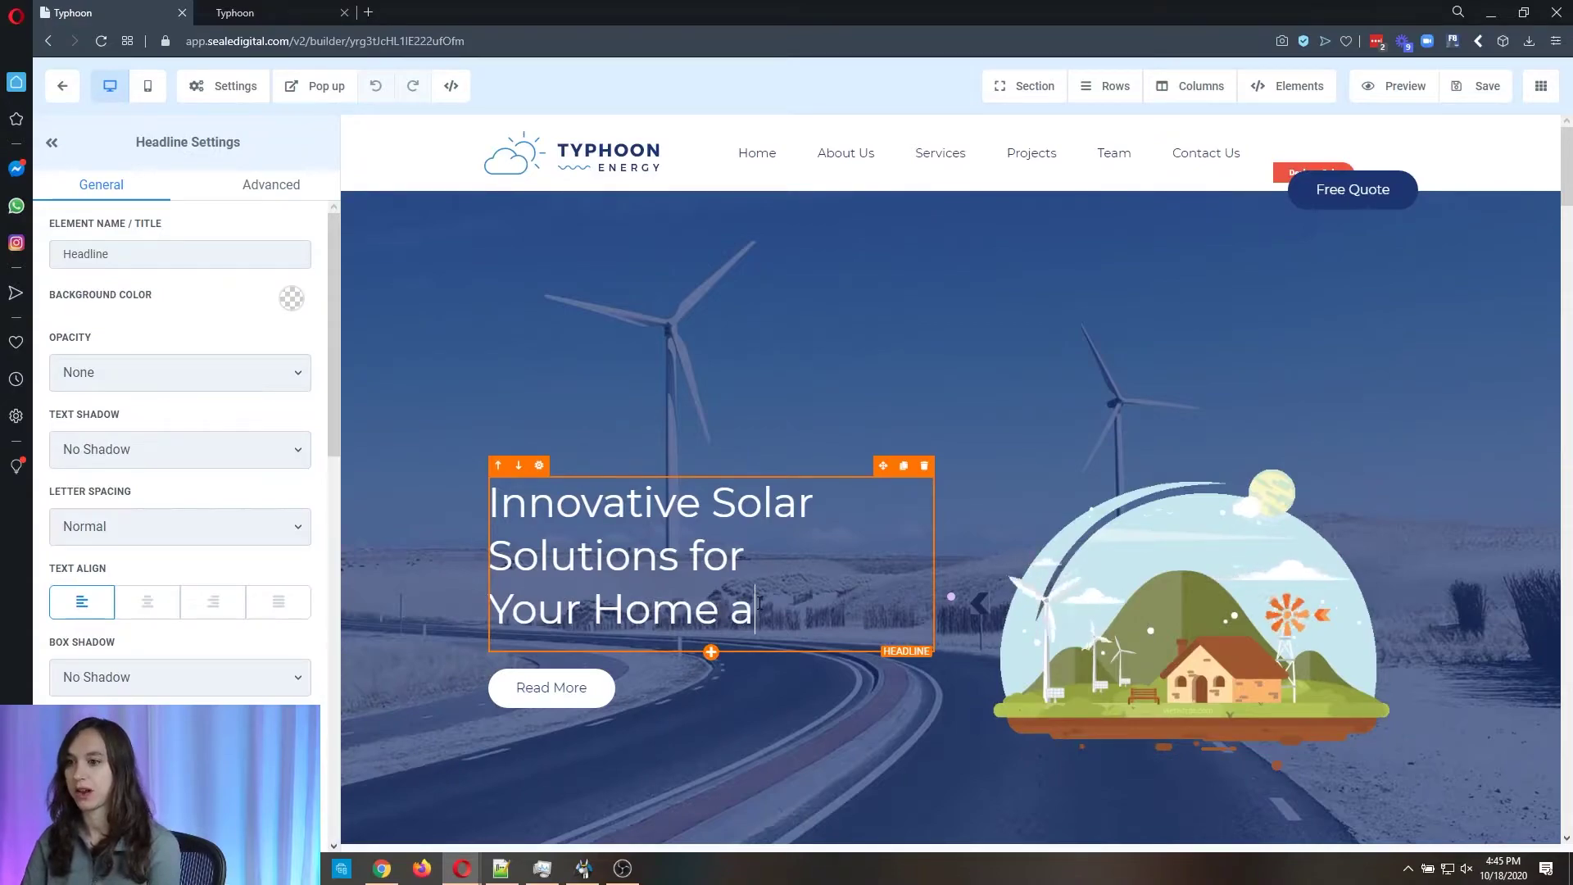
pyautogui.click(589, 681)
pyautogui.scroll(-15, 253, 613)
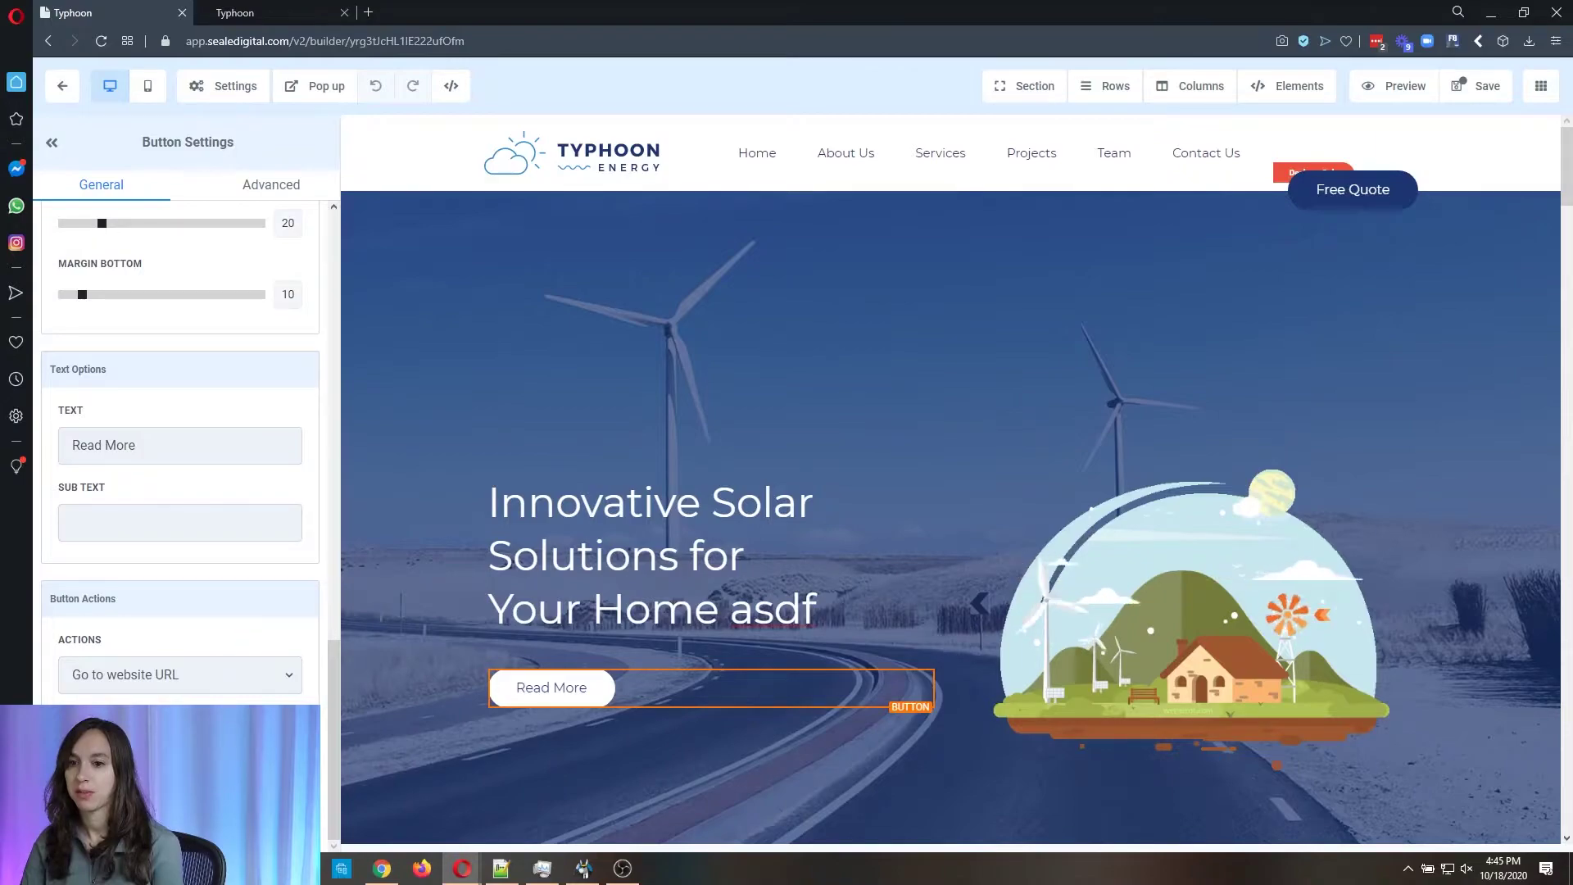
pyautogui.click(209, 682)
pyautogui.click(194, 702)
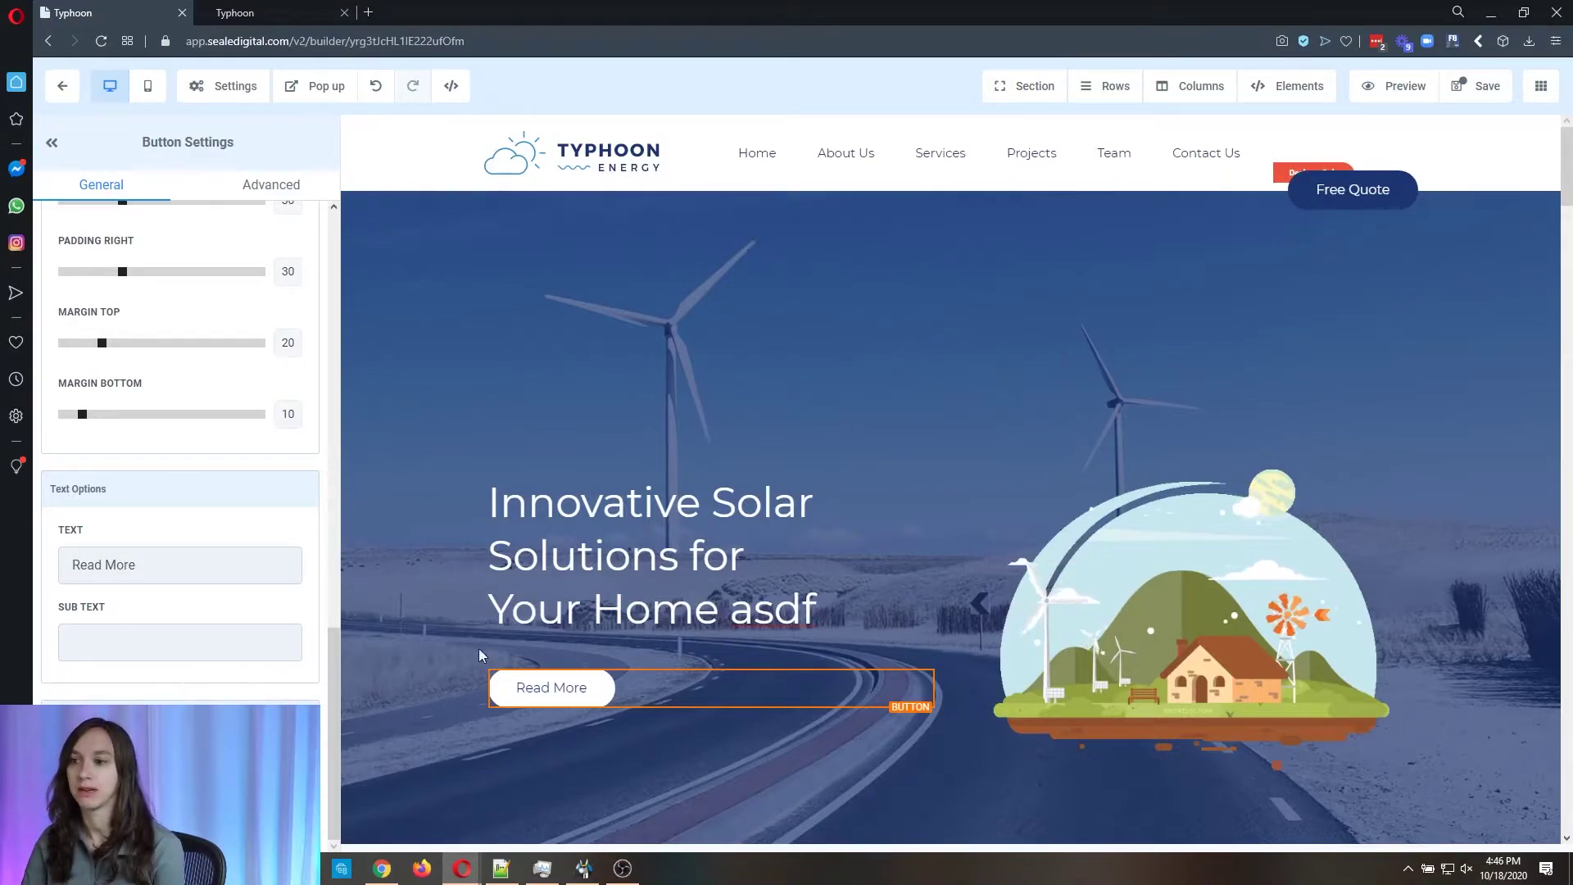
pyautogui.click(1160, 626)
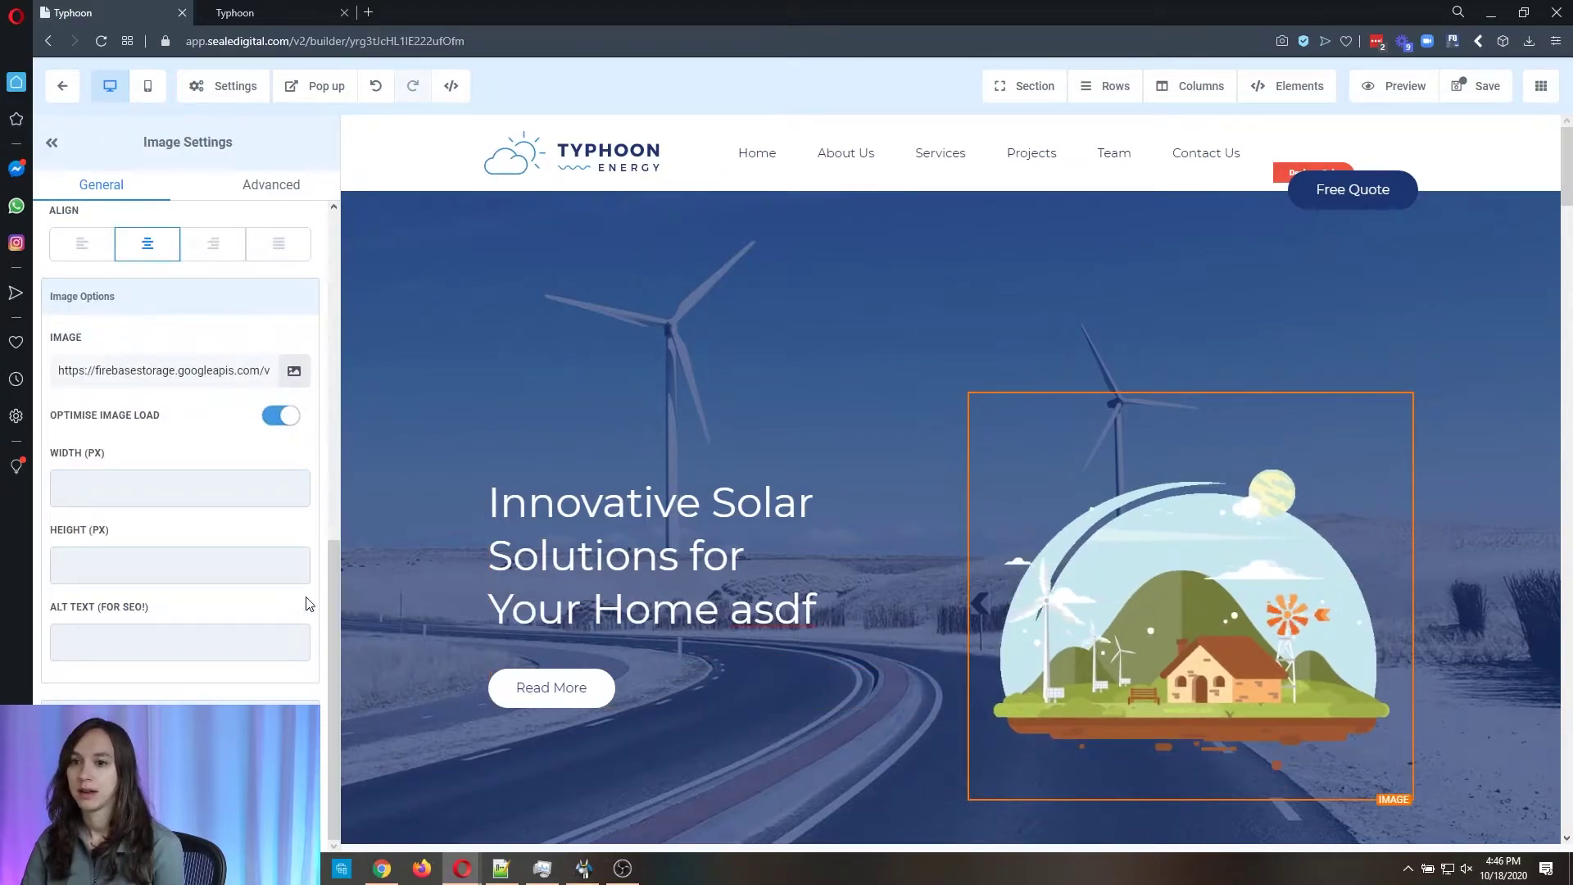
pyautogui.click(297, 372)
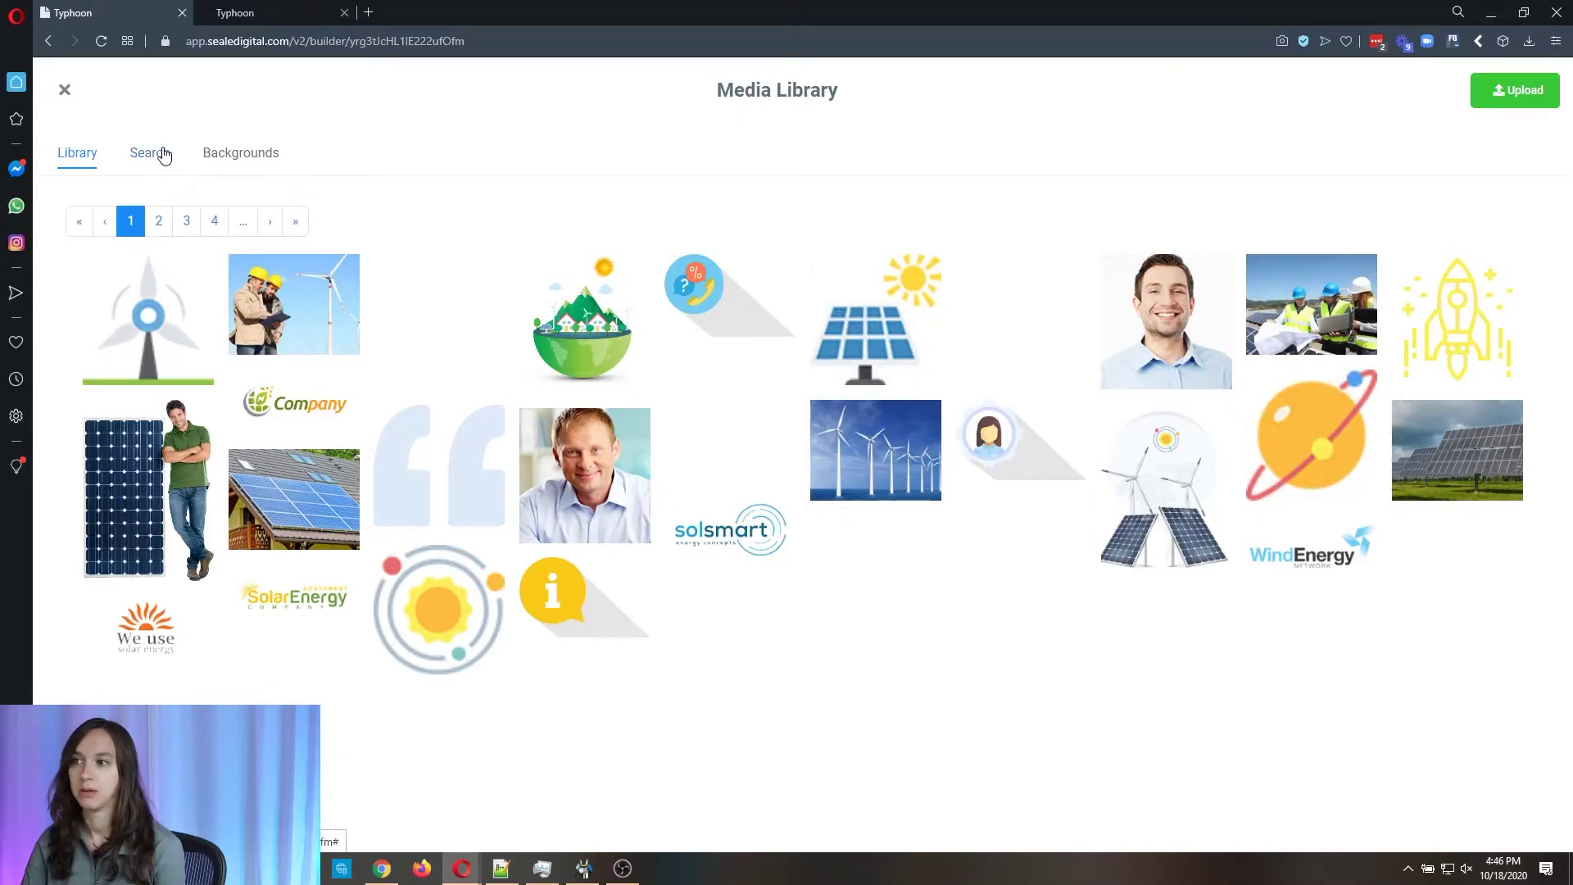
pyautogui.click(168, 164)
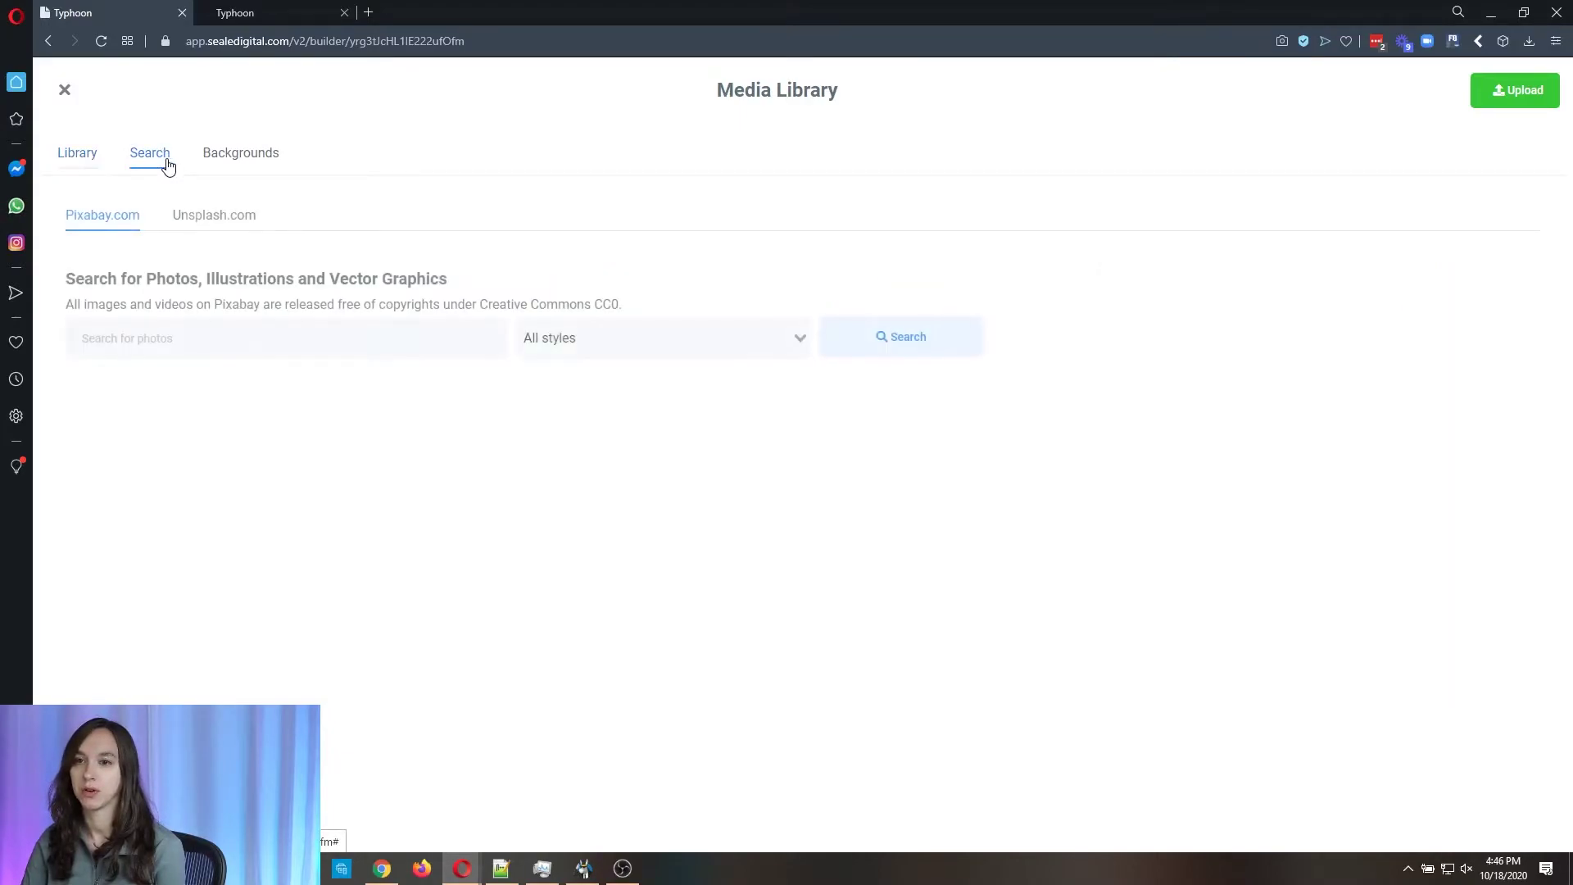
pyautogui.click(227, 168)
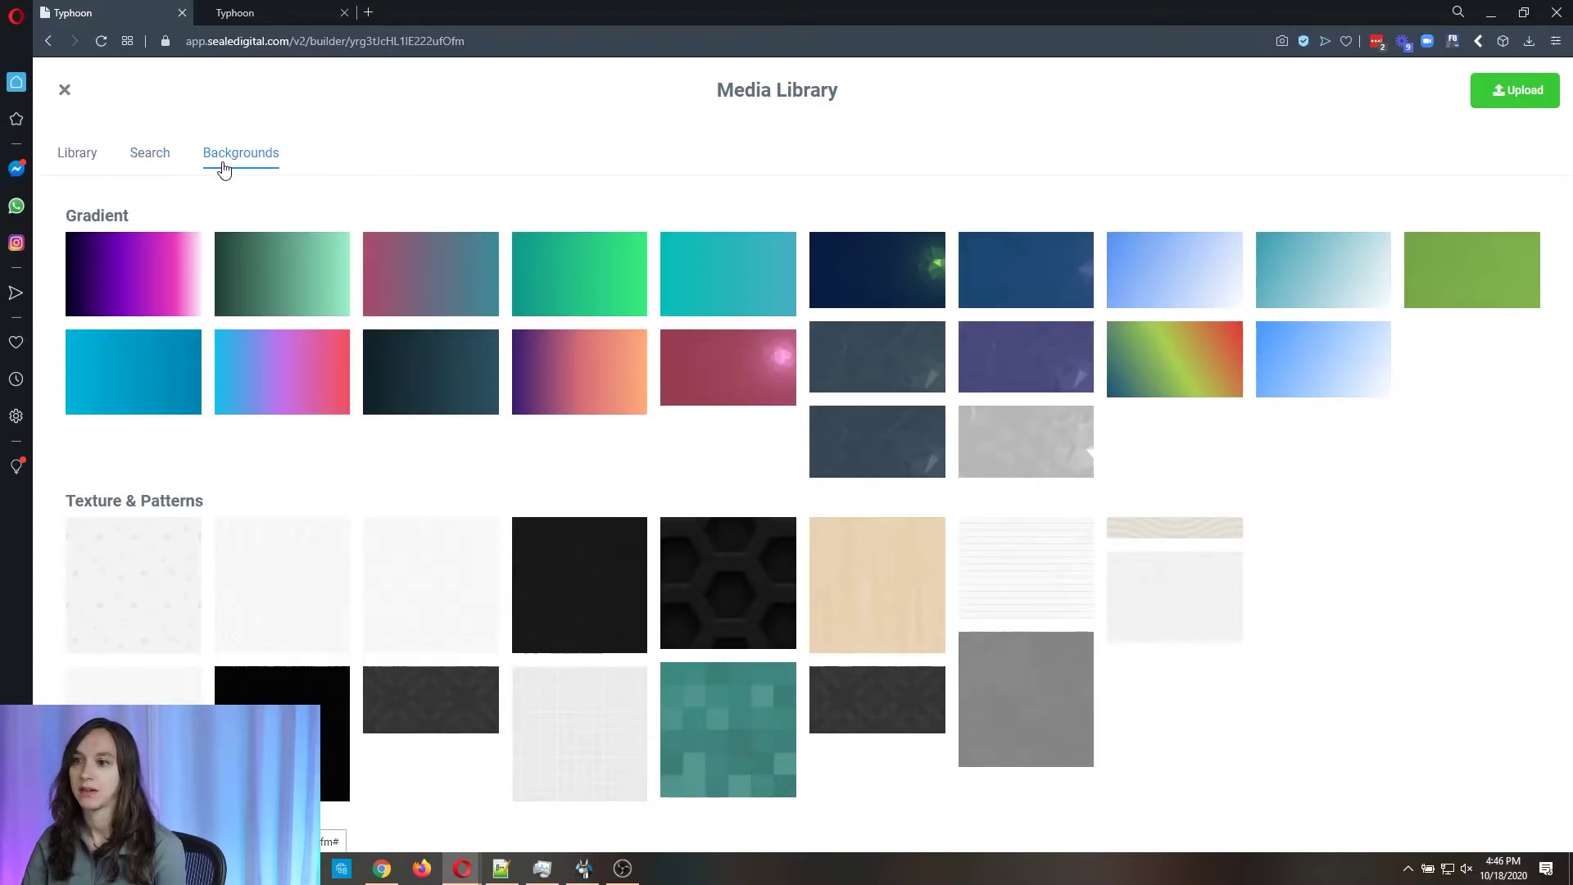
pyautogui.click(66, 92)
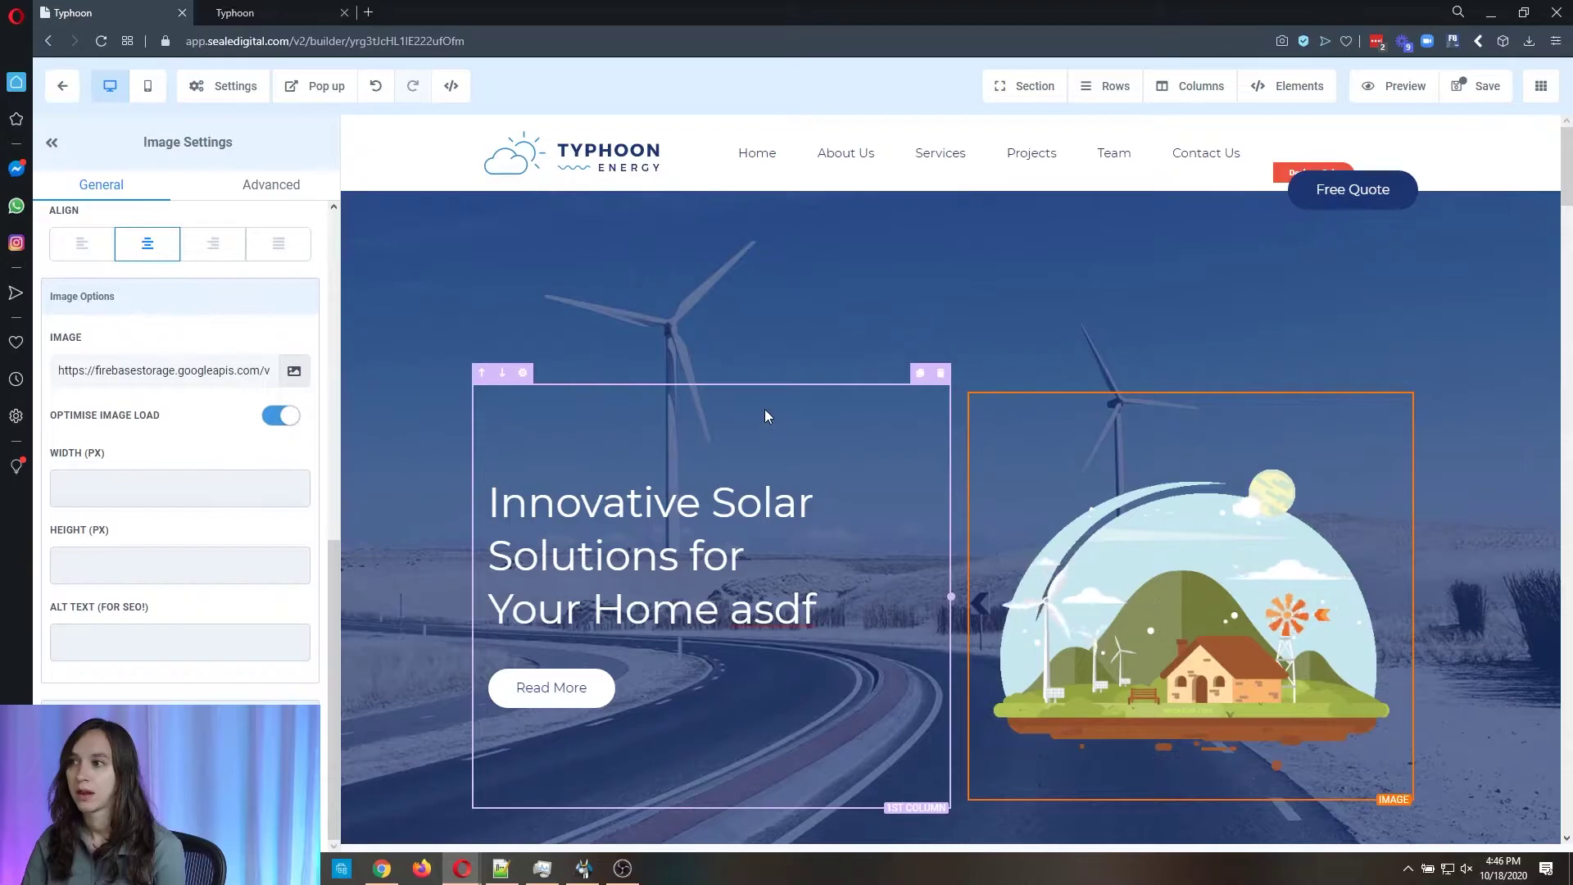
pyautogui.scroll(-5, 733, 450)
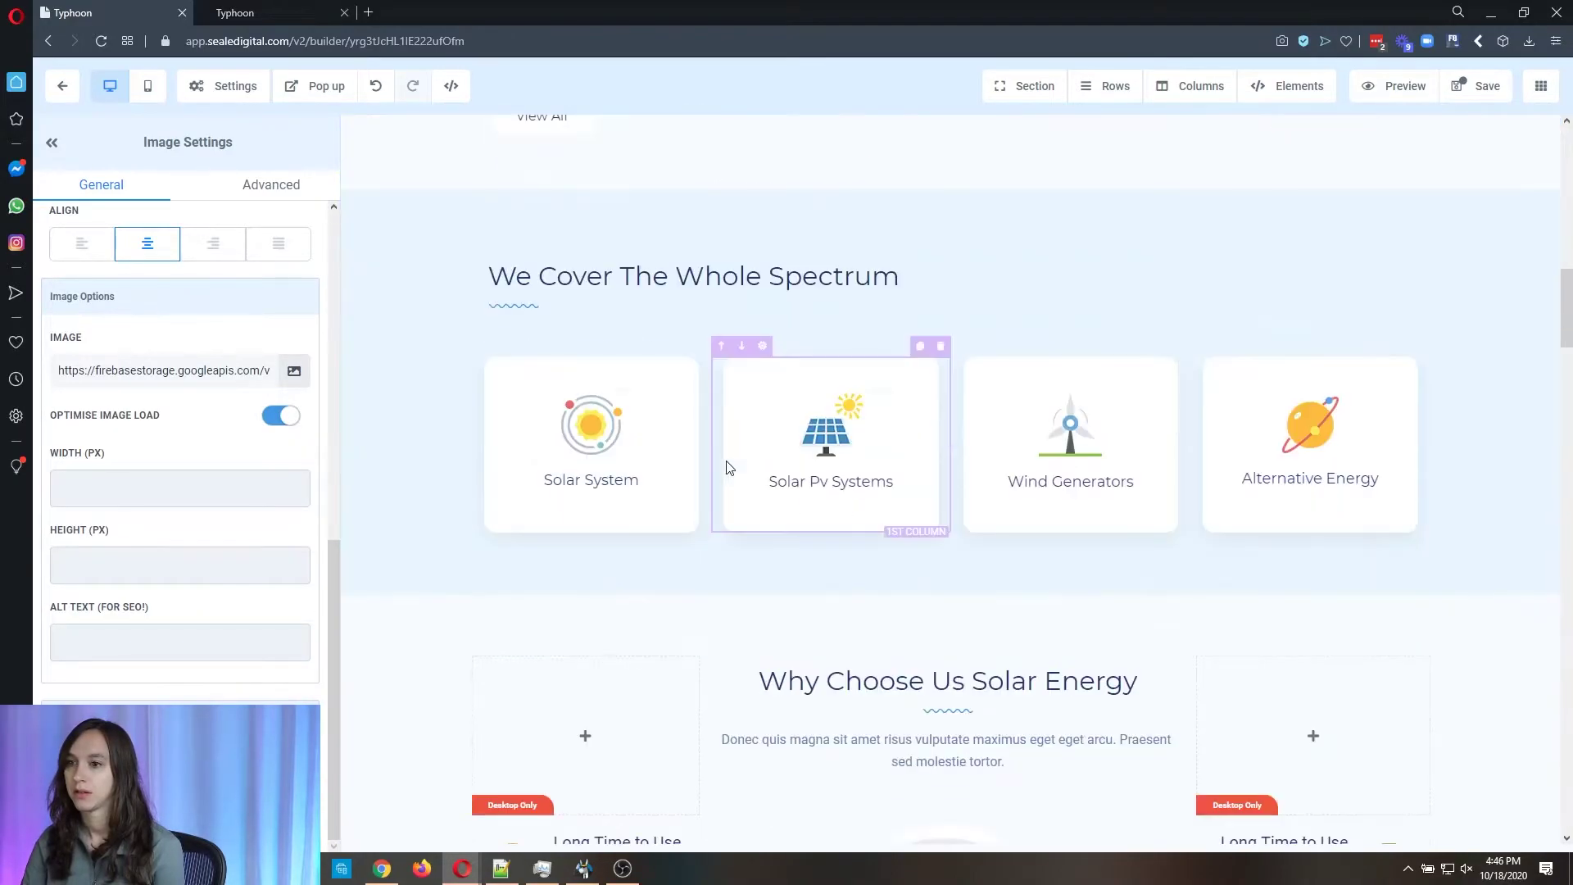
# Toggle the page between mobile and desktop layouts, ending on desktop
pyautogui.scroll(-5, 729, 467)
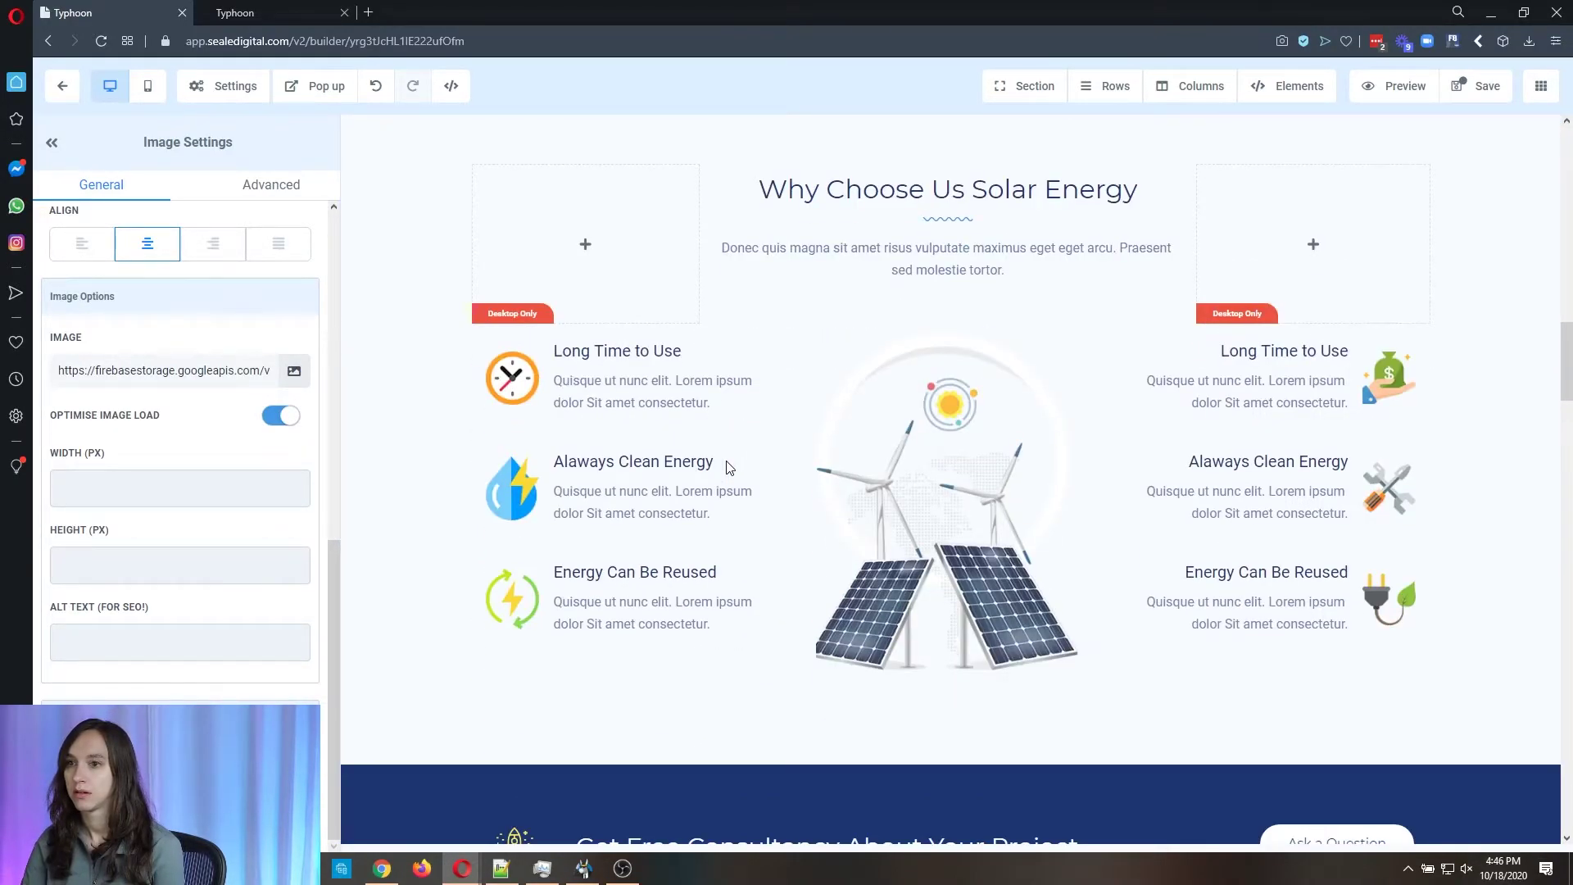
pyautogui.click(147, 88)
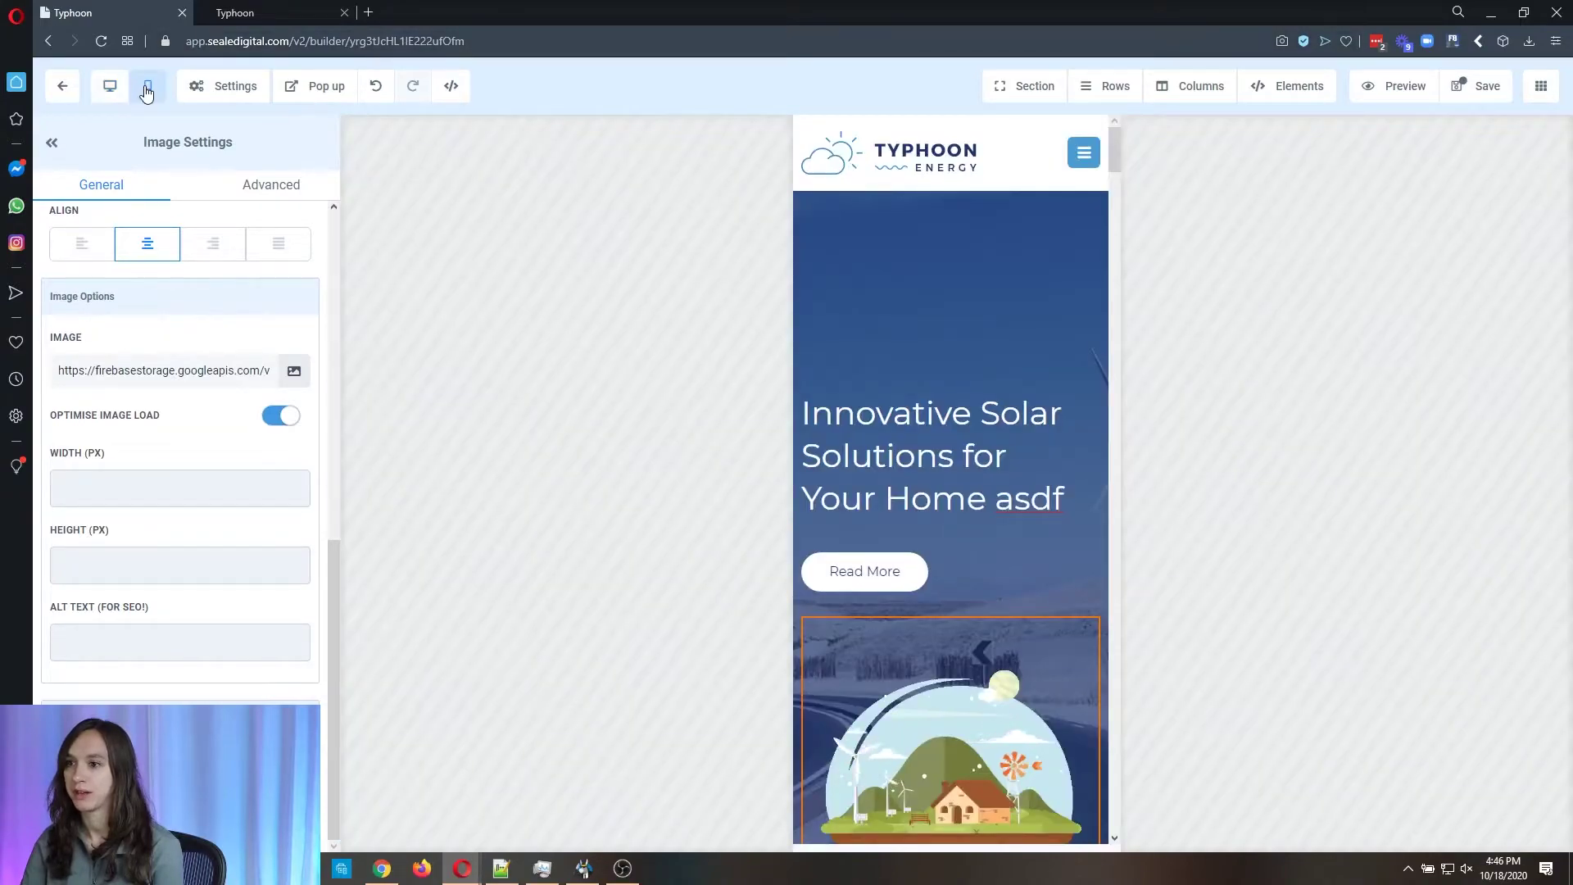
pyautogui.click(111, 89)
pyautogui.click(148, 89)
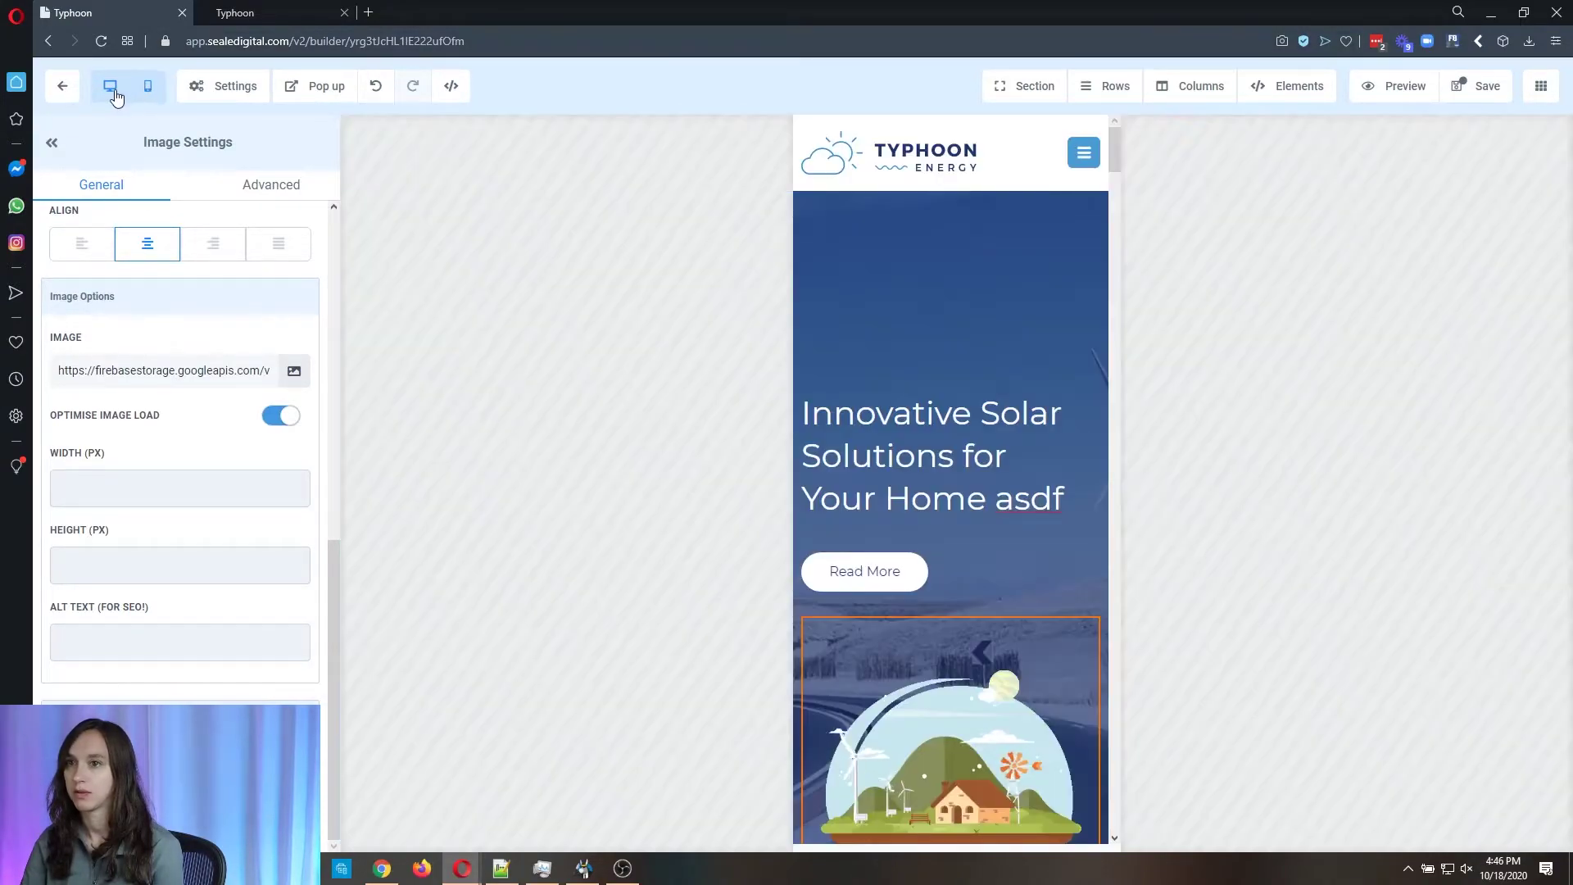
pyautogui.click(113, 90)
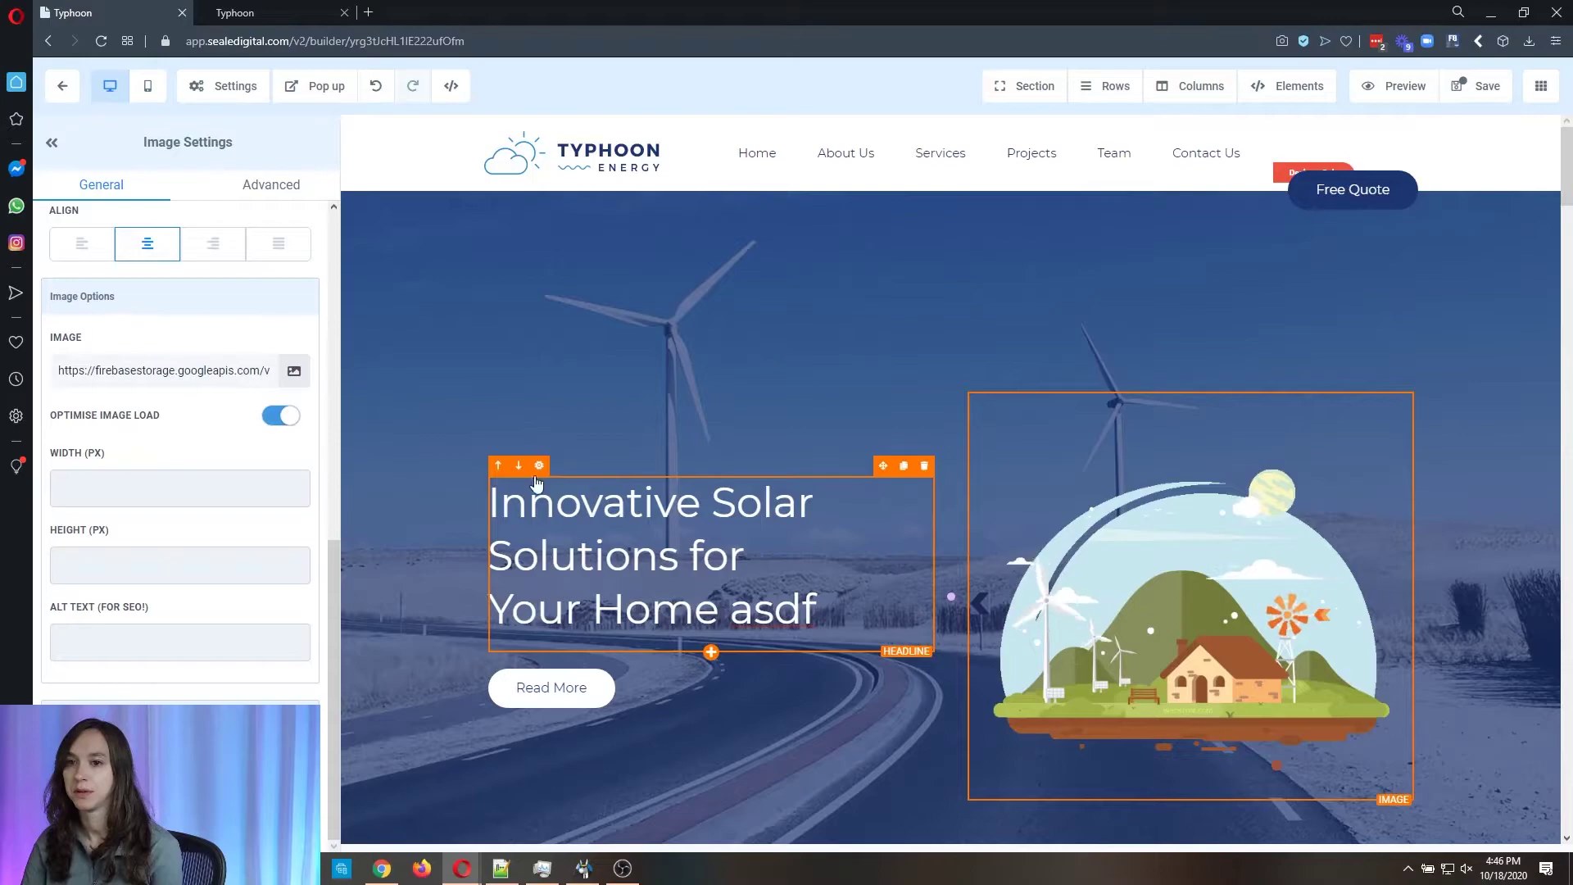
# Set the Read More button's action to Open the Popup
pyautogui.click(562, 688)
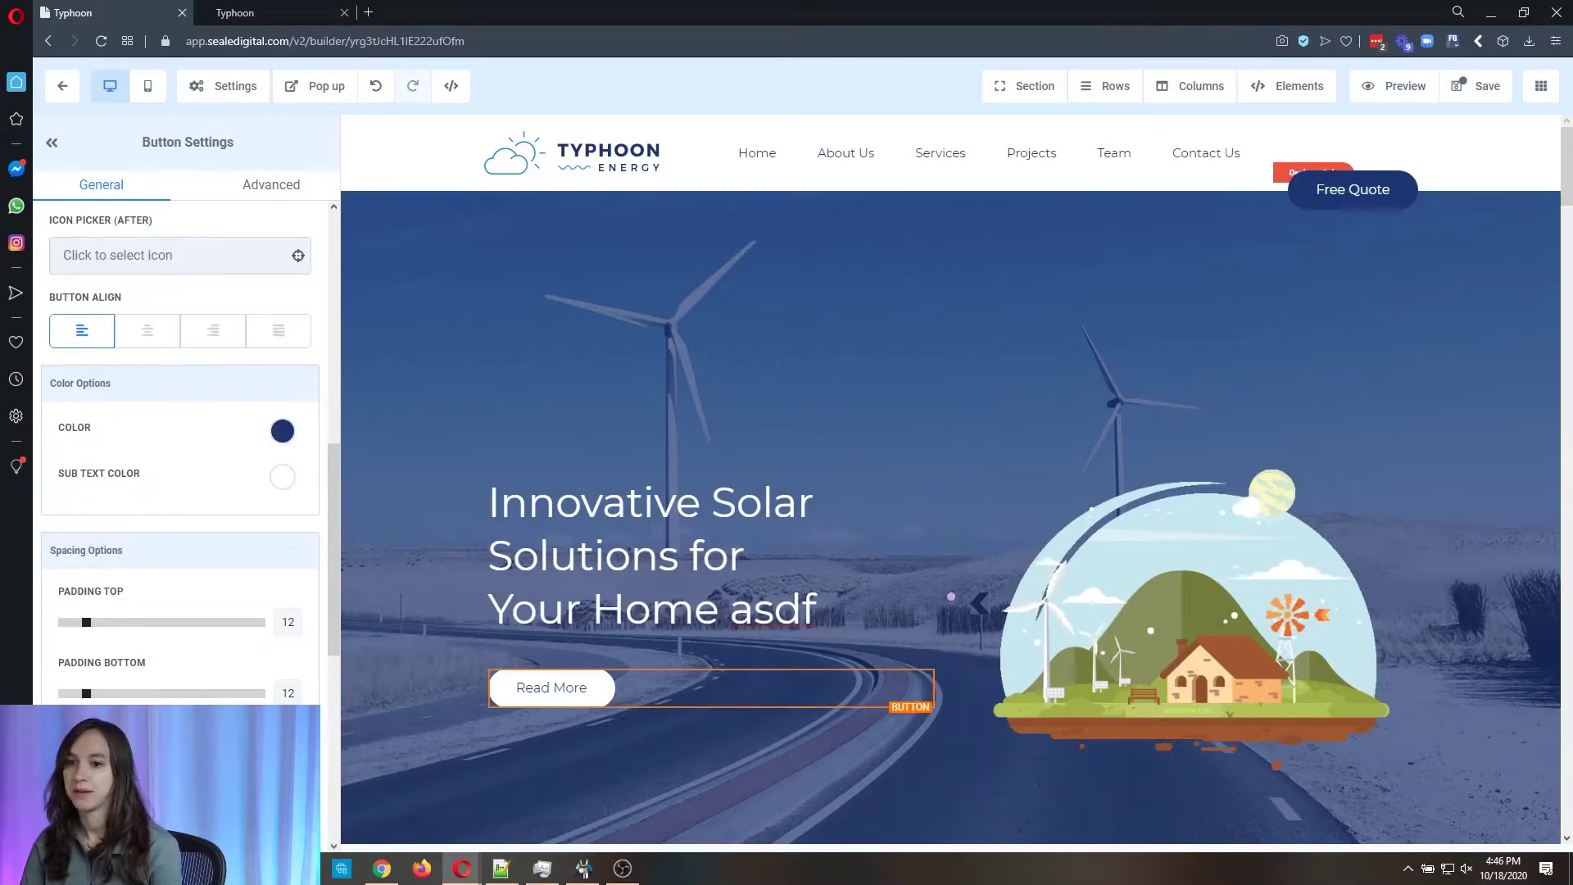
pyautogui.scroll(-6, 176, 615)
pyautogui.click(168, 644)
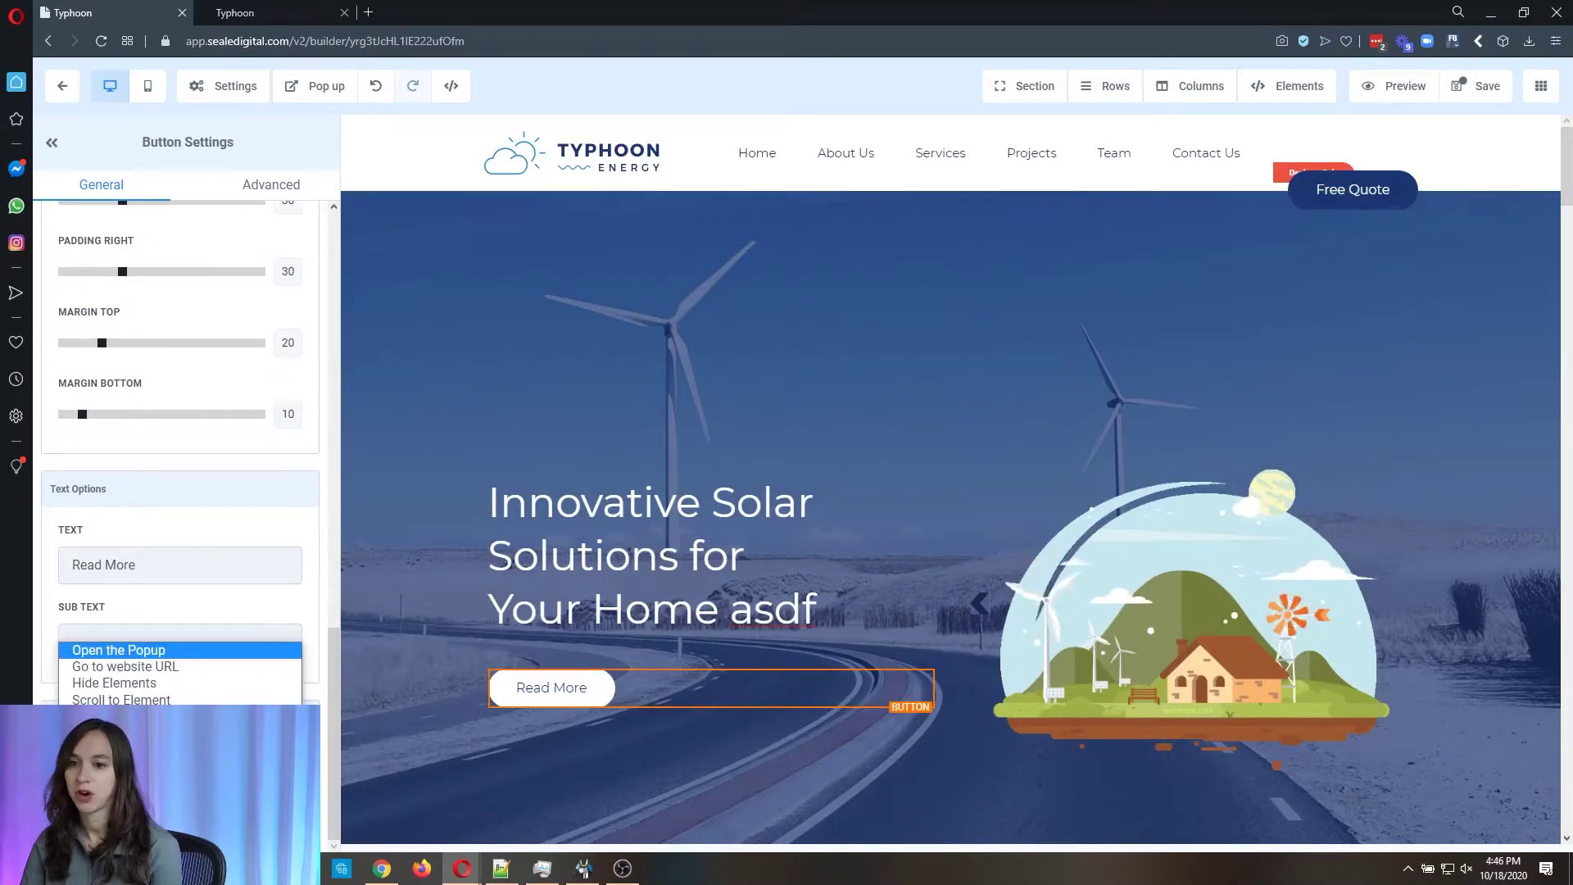
pyautogui.click(118, 649)
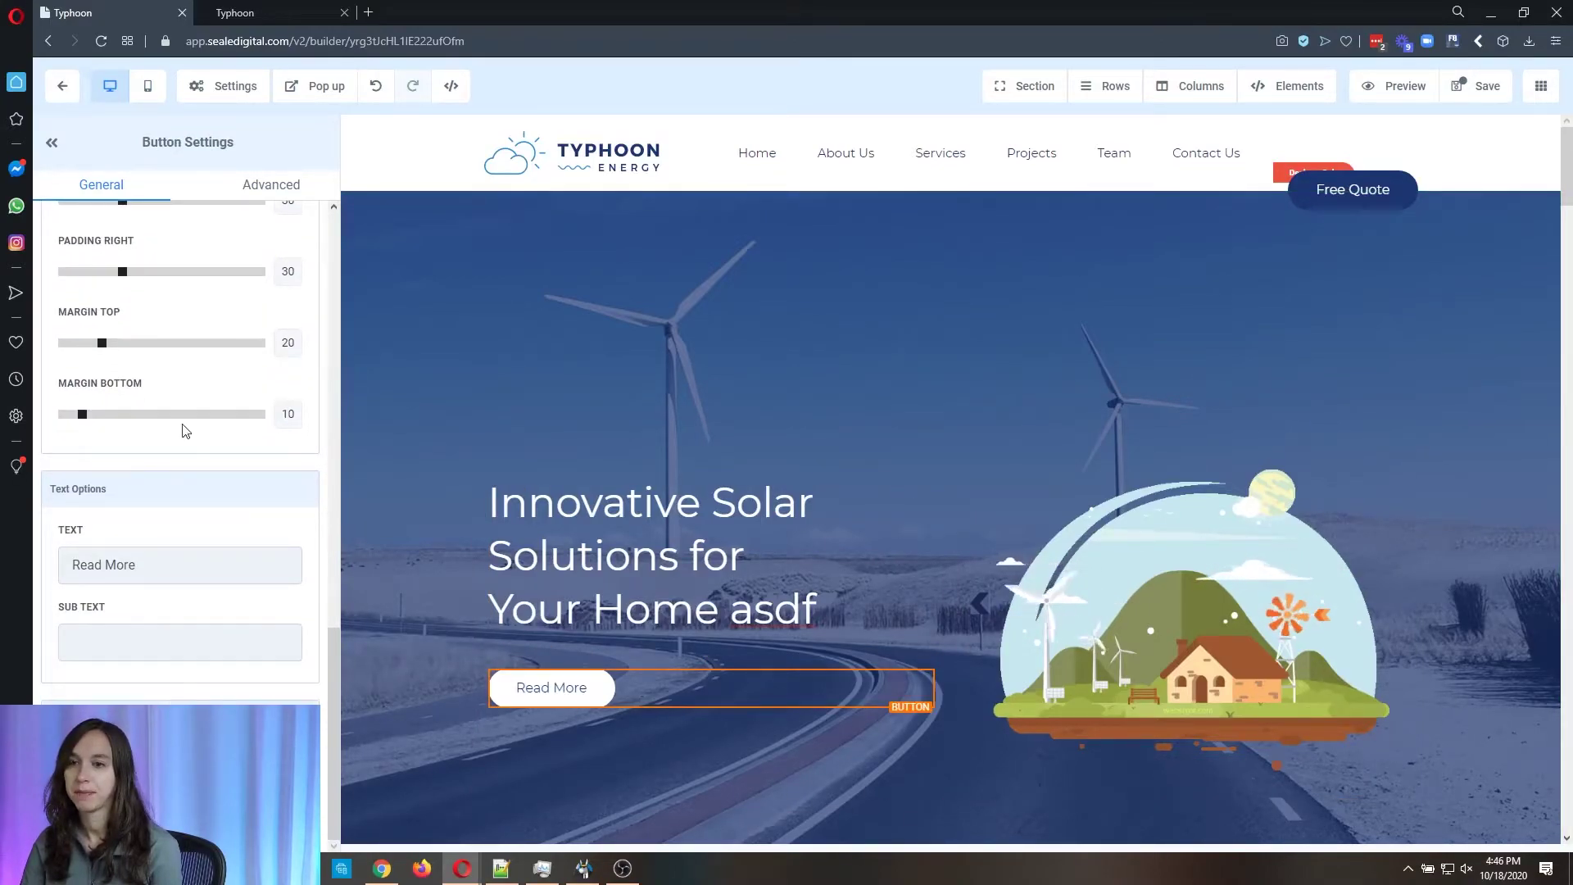
pyautogui.click(338, 82)
# Add a one-column row holding the Contact Us form to the popup, then close the popup editor
pyautogui.click(955, 293)
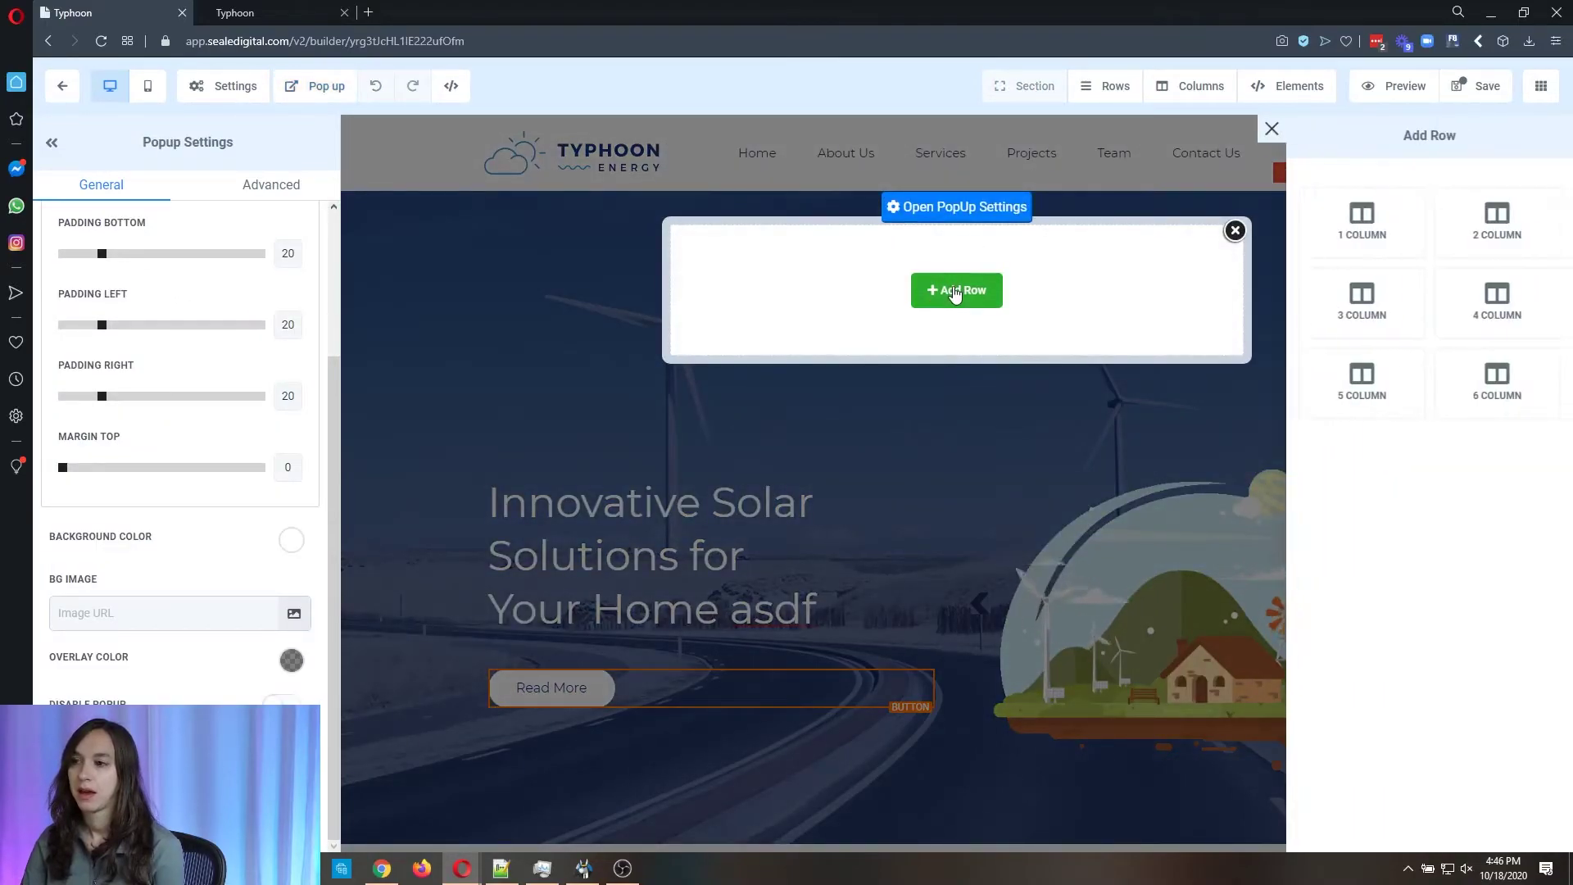
pyautogui.click(1404, 235)
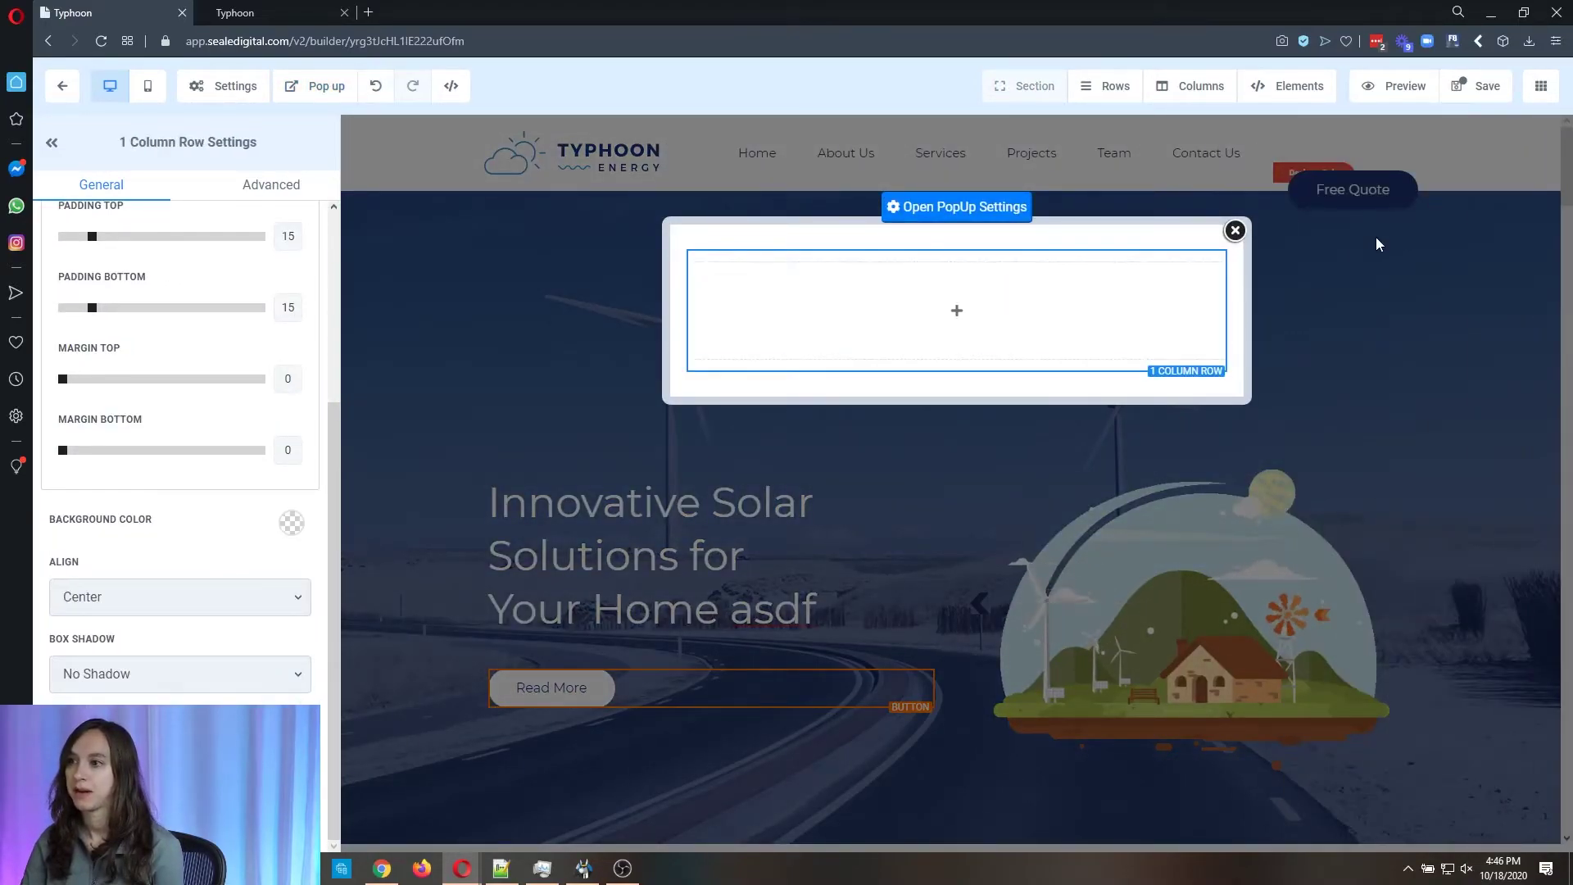
pyautogui.click(985, 328)
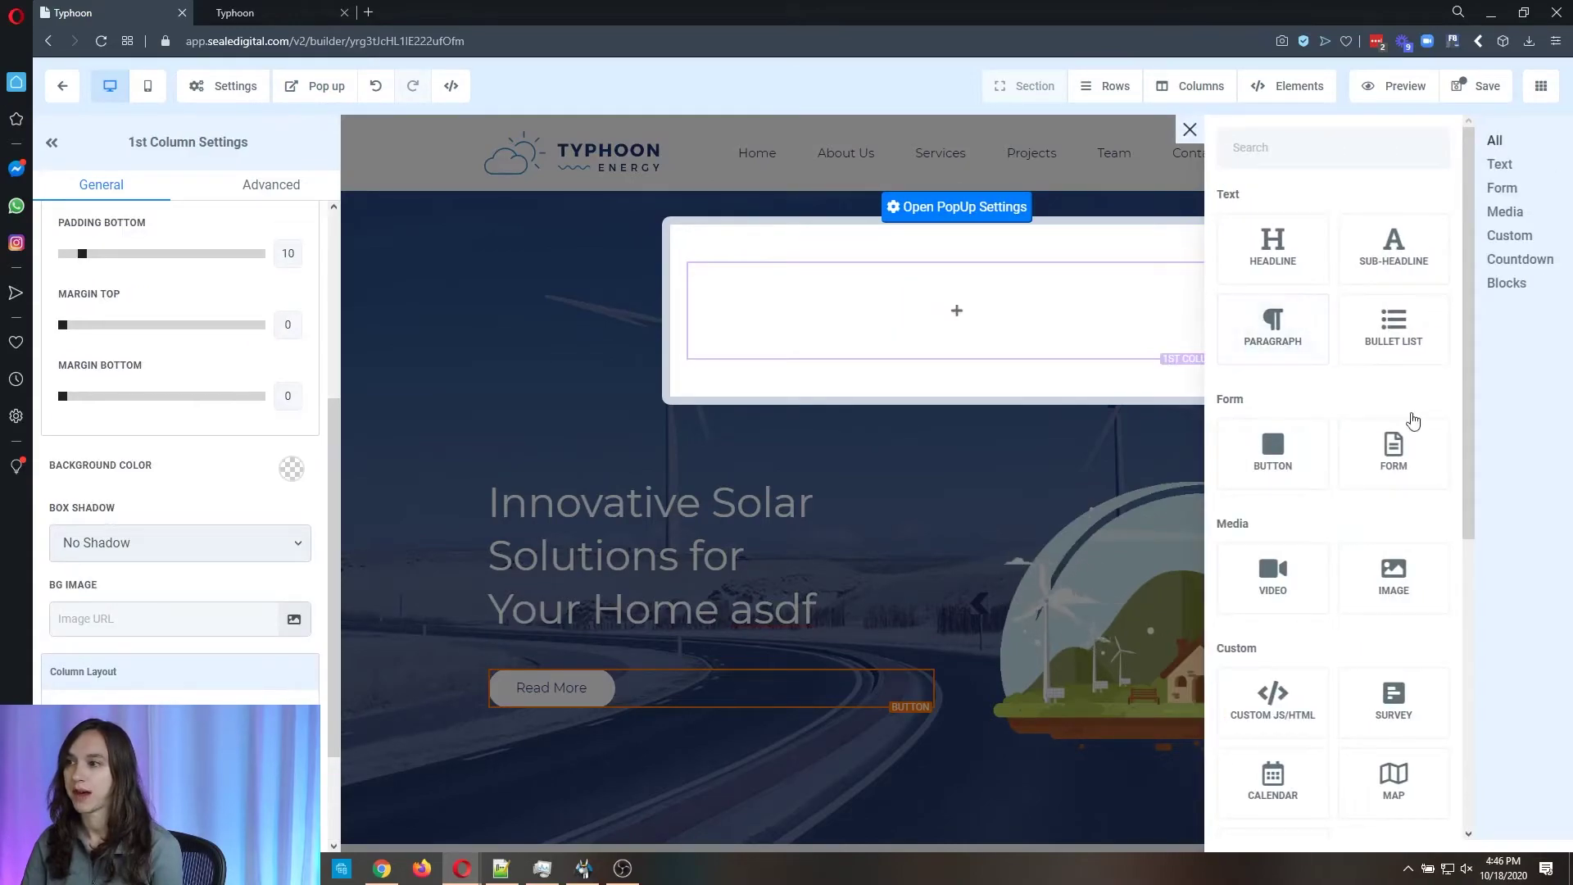
pyautogui.click(1408, 455)
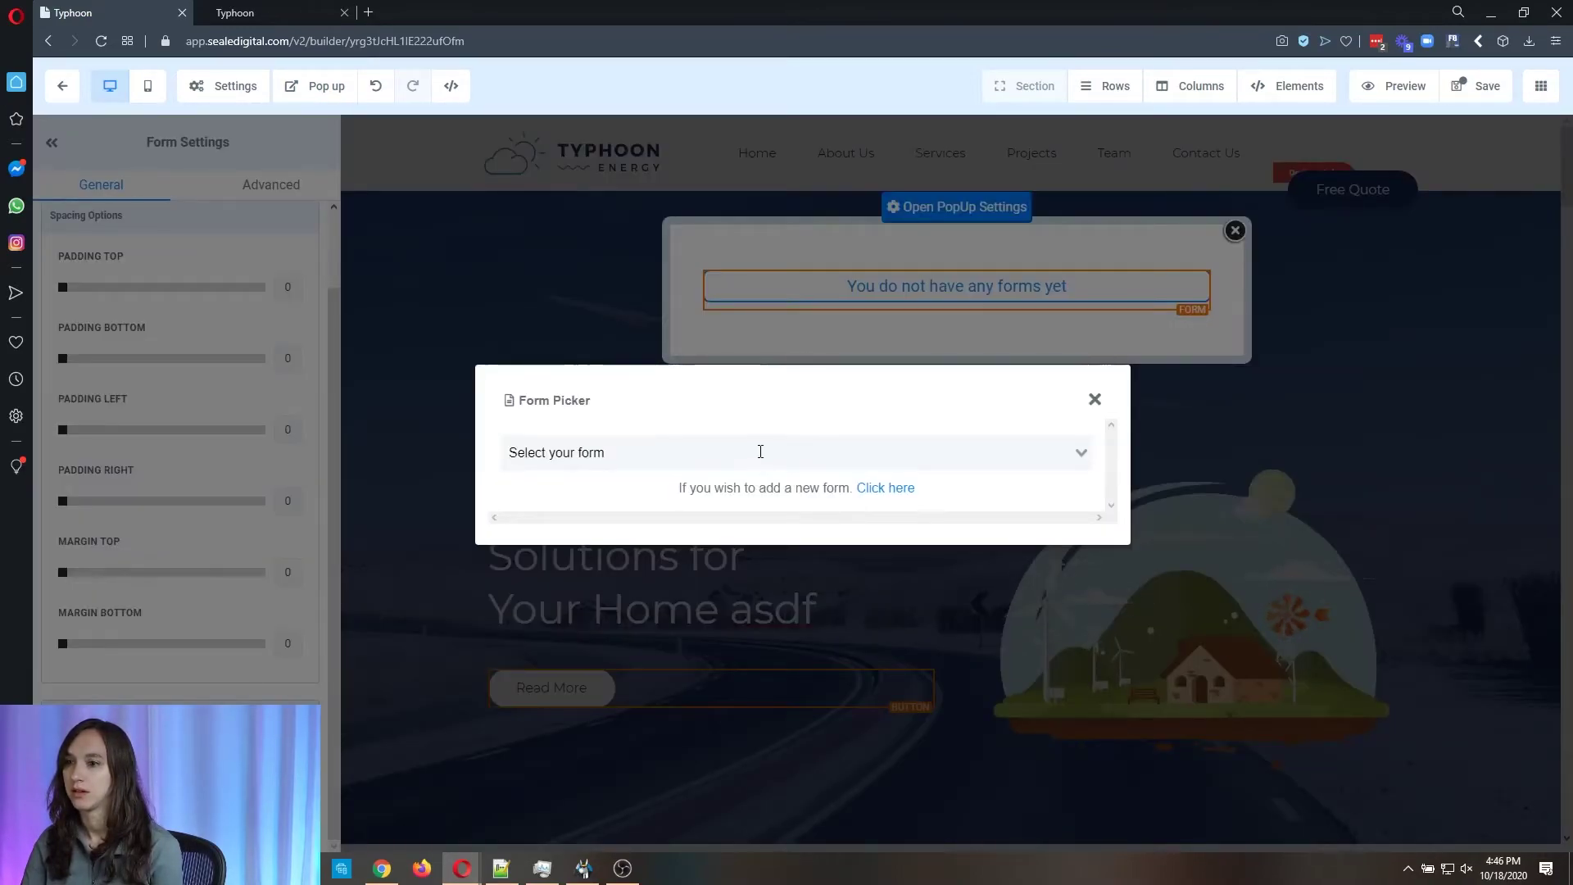
pyautogui.click(759, 452)
pyautogui.scroll(-2, 717, 490)
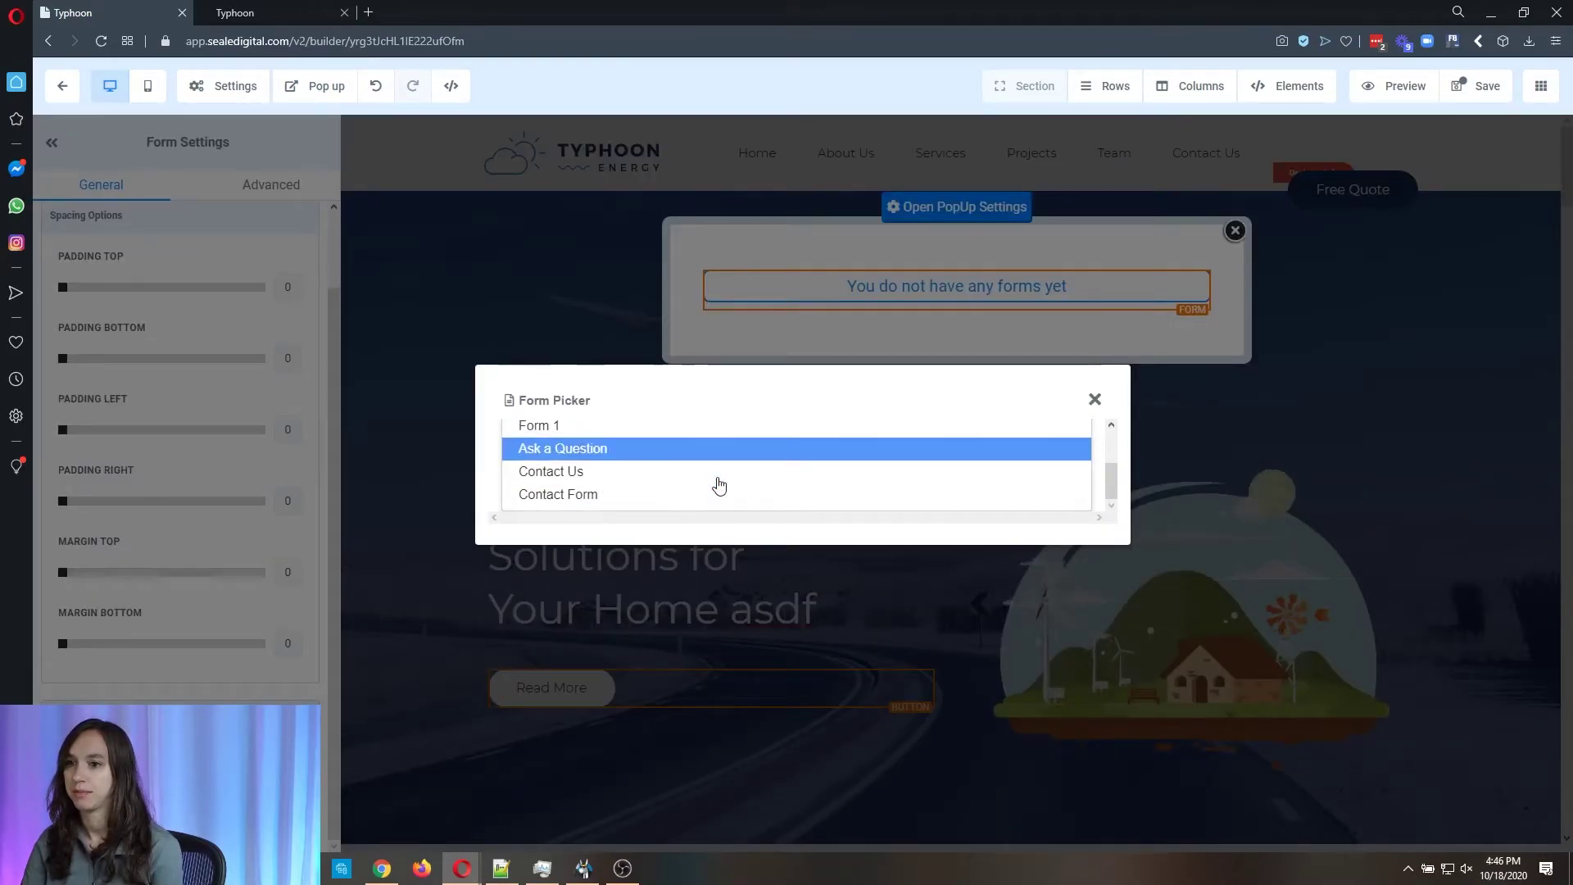
pyautogui.click(616, 472)
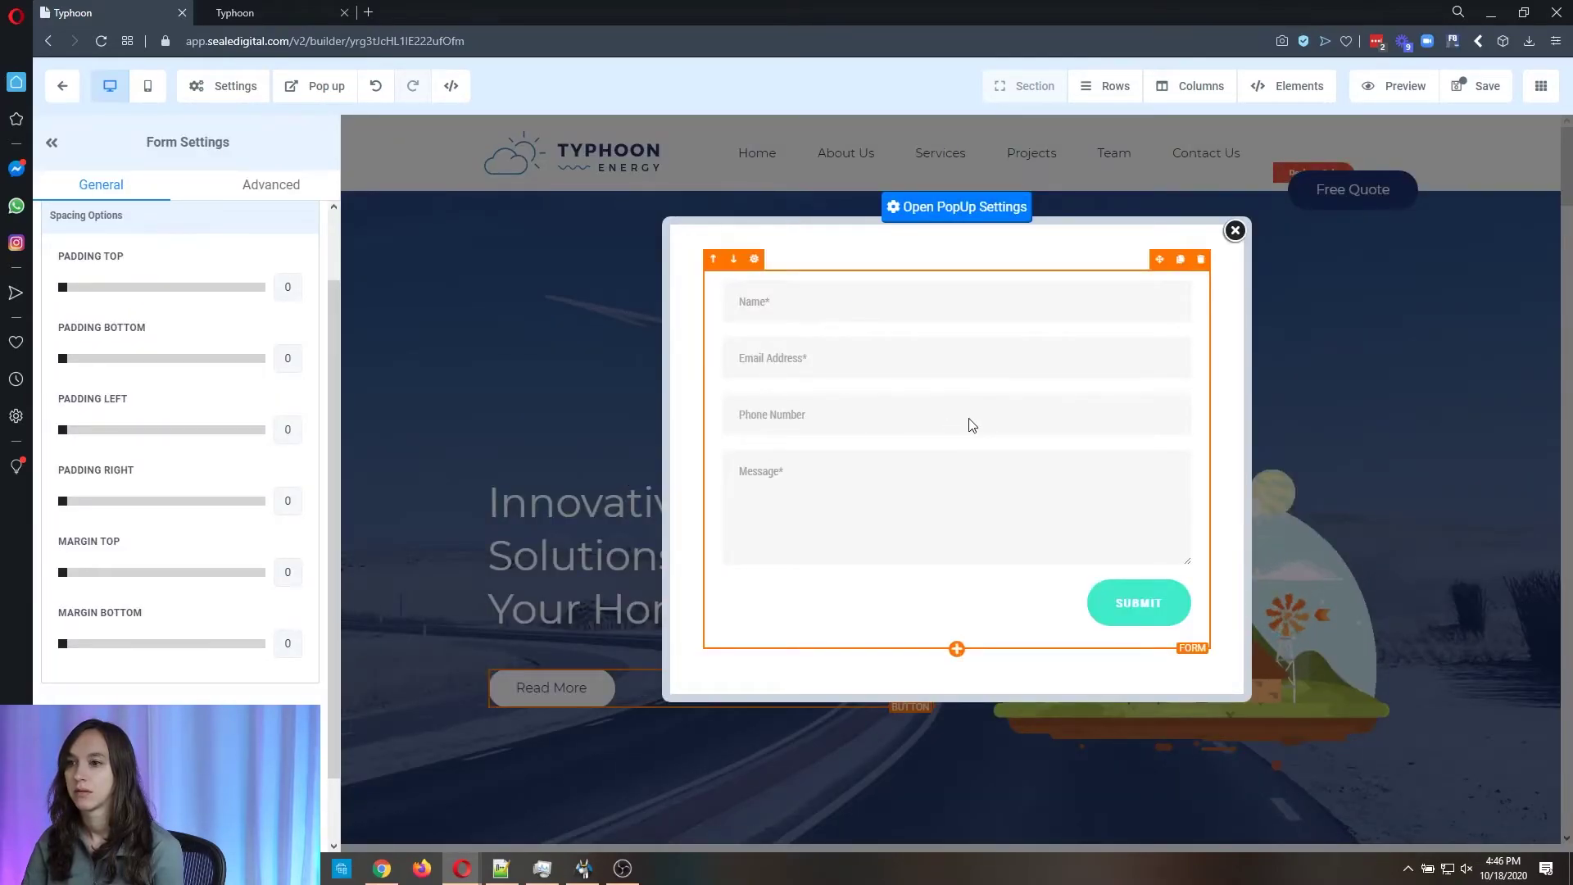
pyautogui.click(1233, 232)
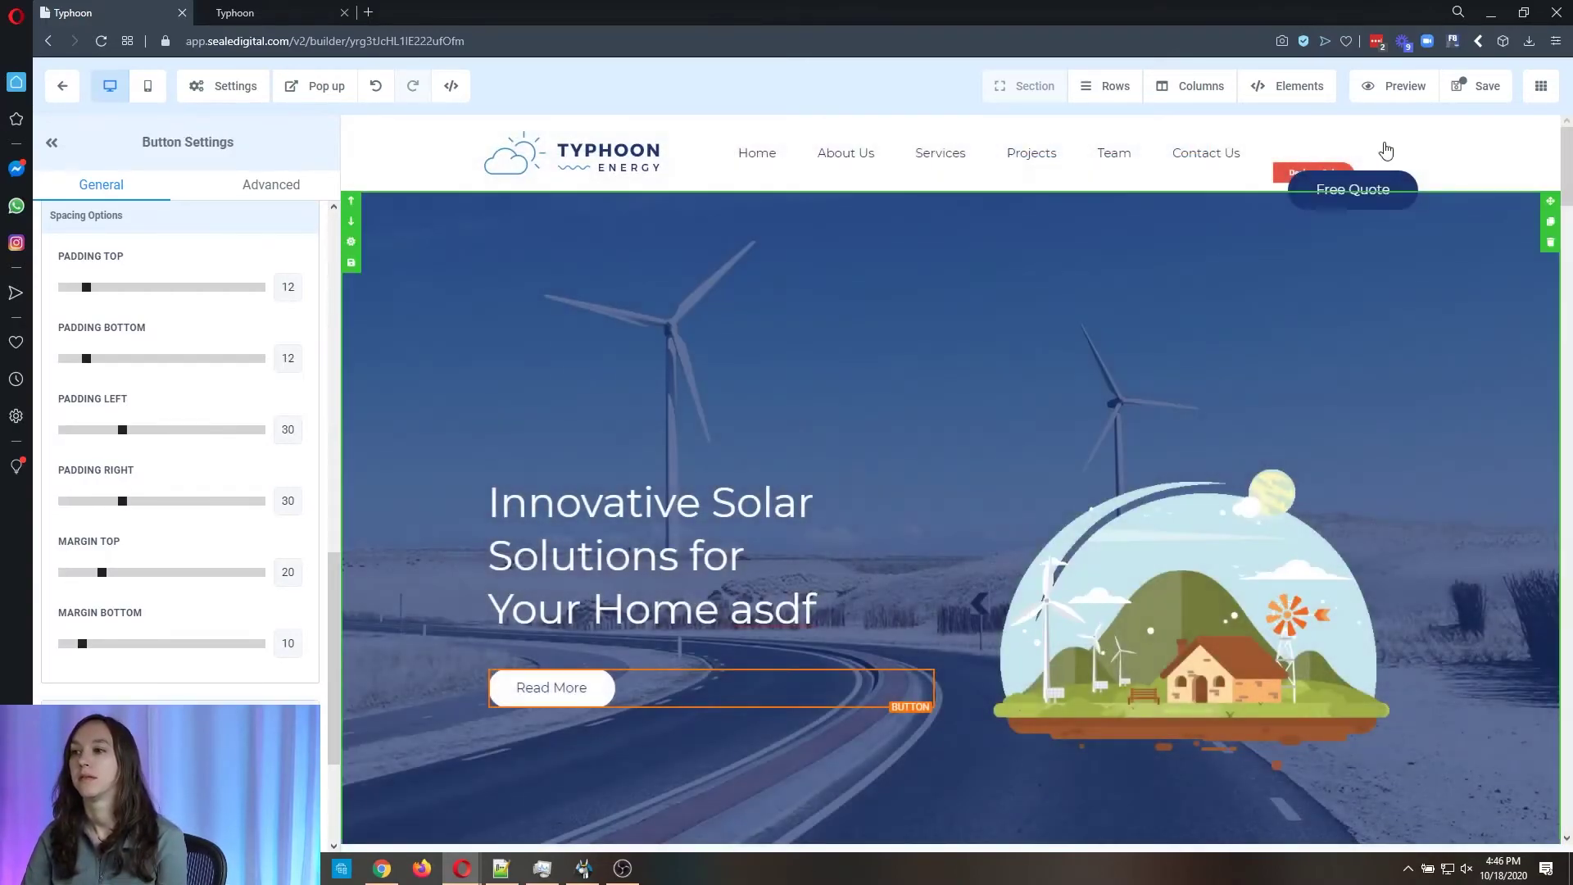
# Save the Typhoon page and confirm in preview that Read More opens the contact form
pyautogui.click(1461, 89)
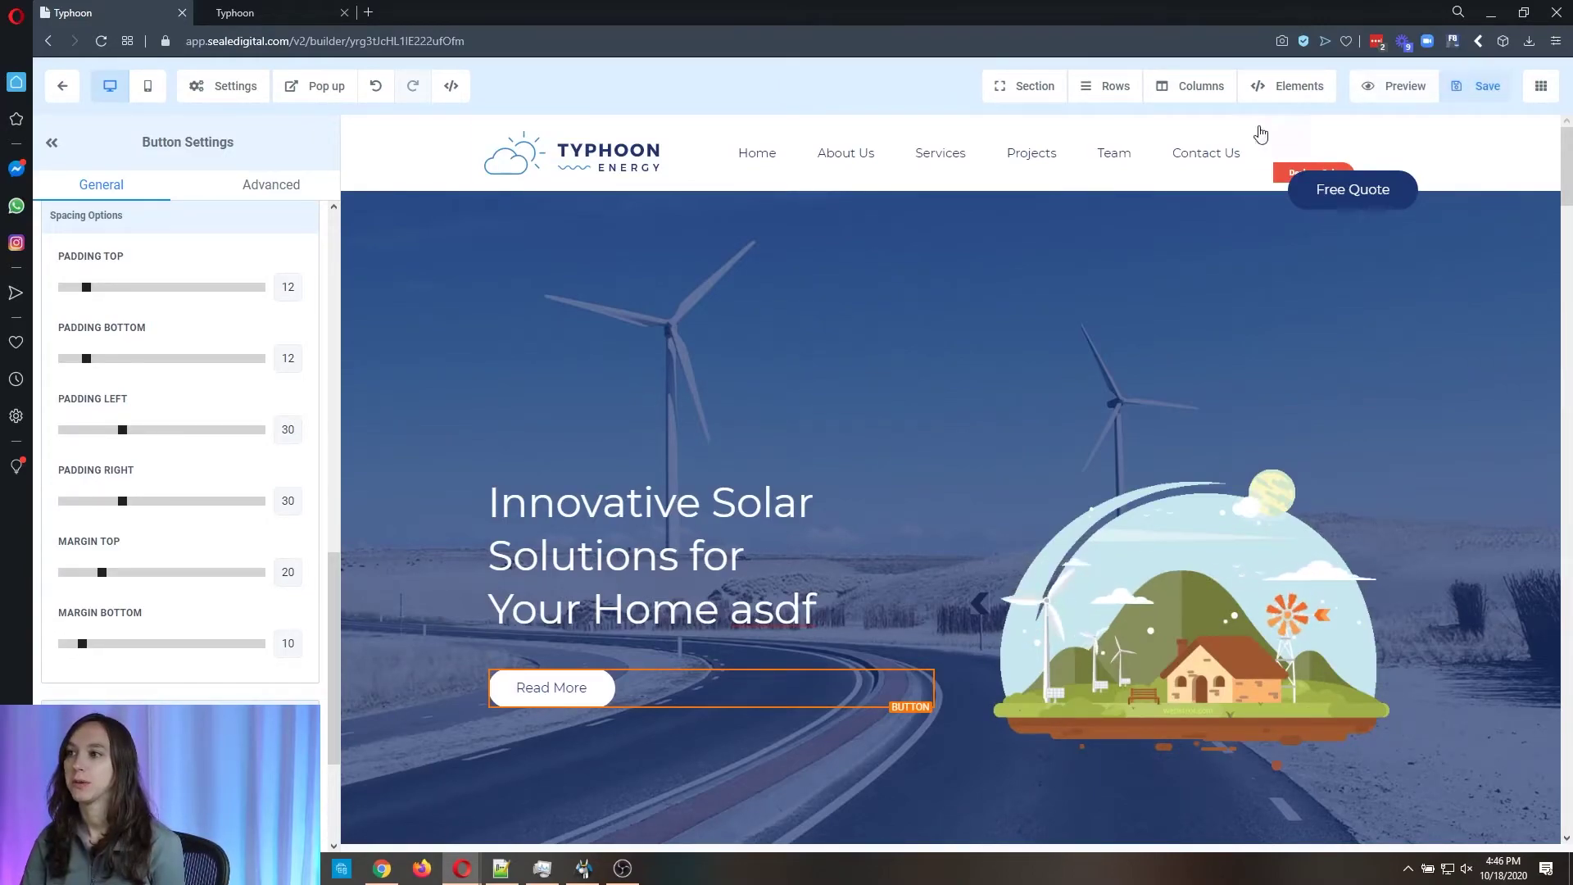
pyautogui.click(1411, 87)
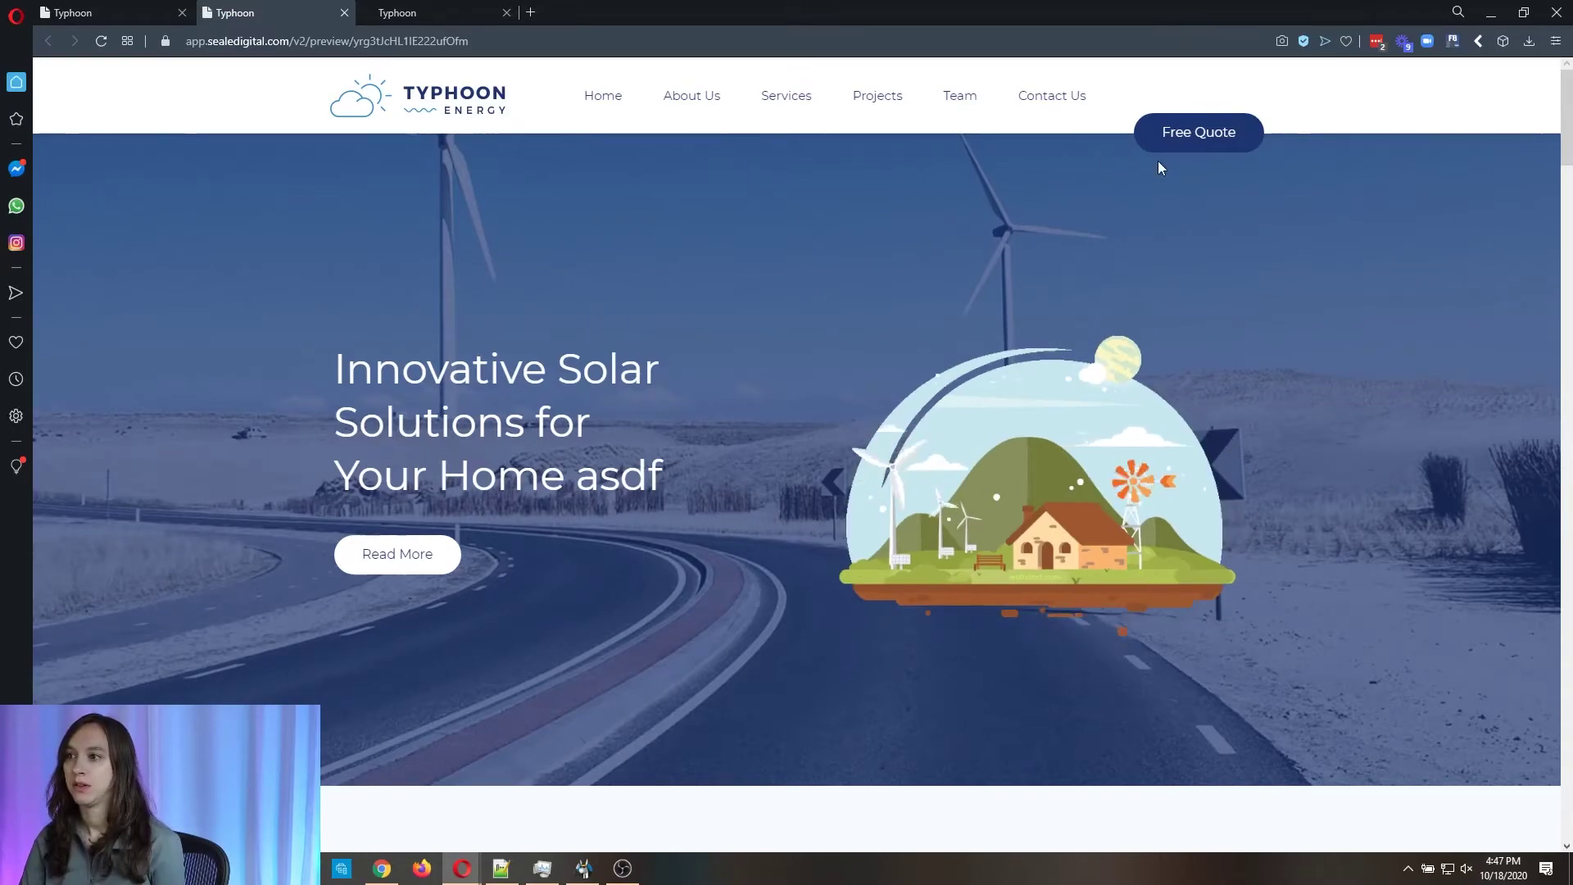
pyautogui.click(412, 559)
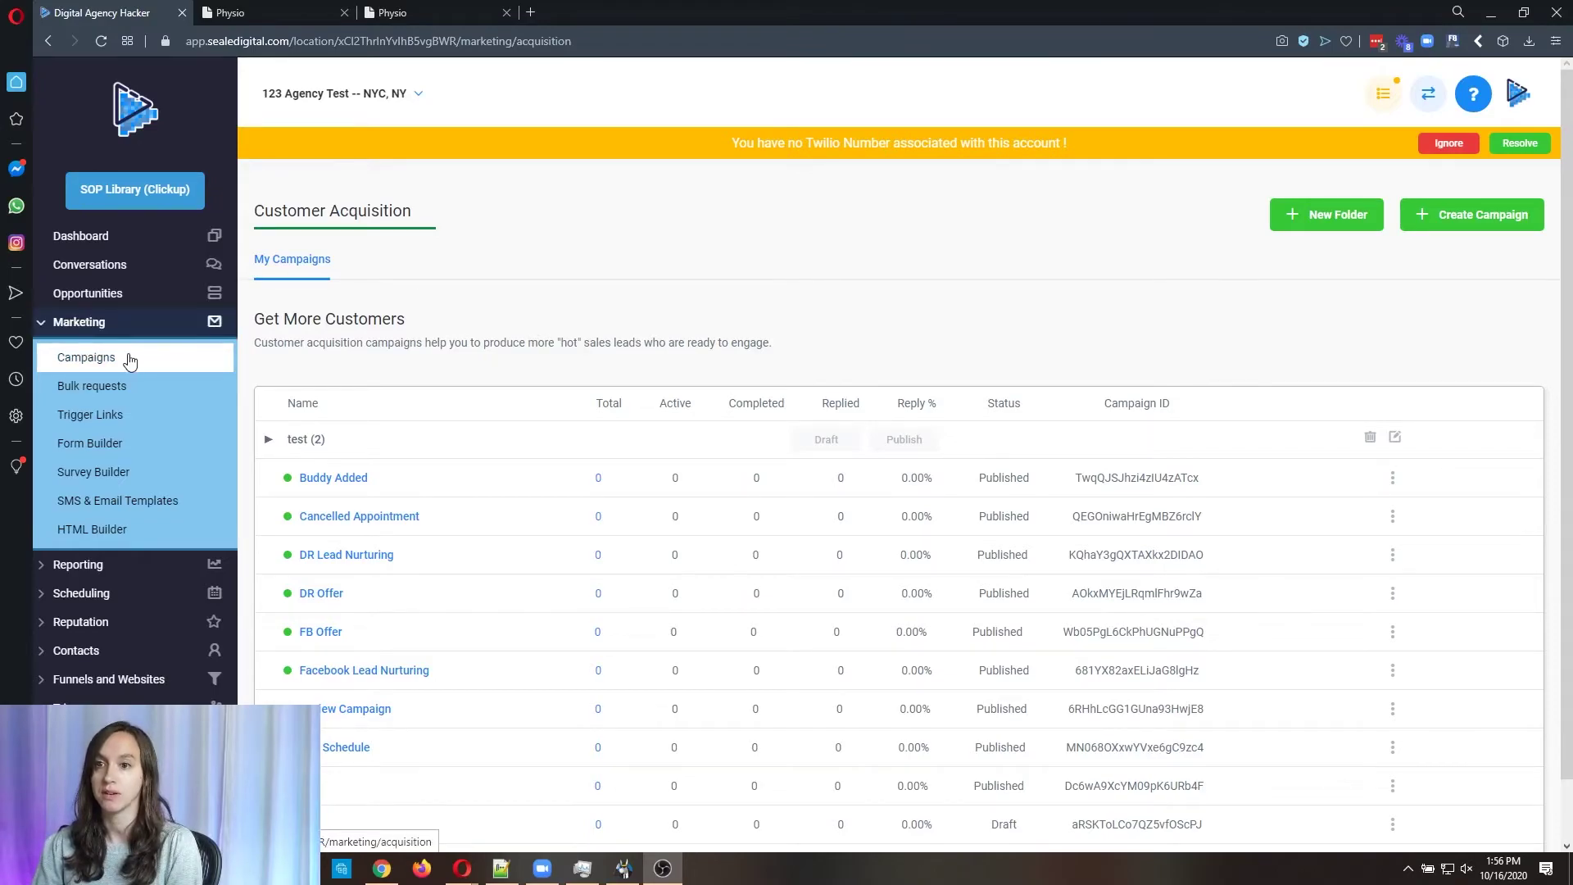
# Create a new campaign named 'test'
pyautogui.click(1493, 212)
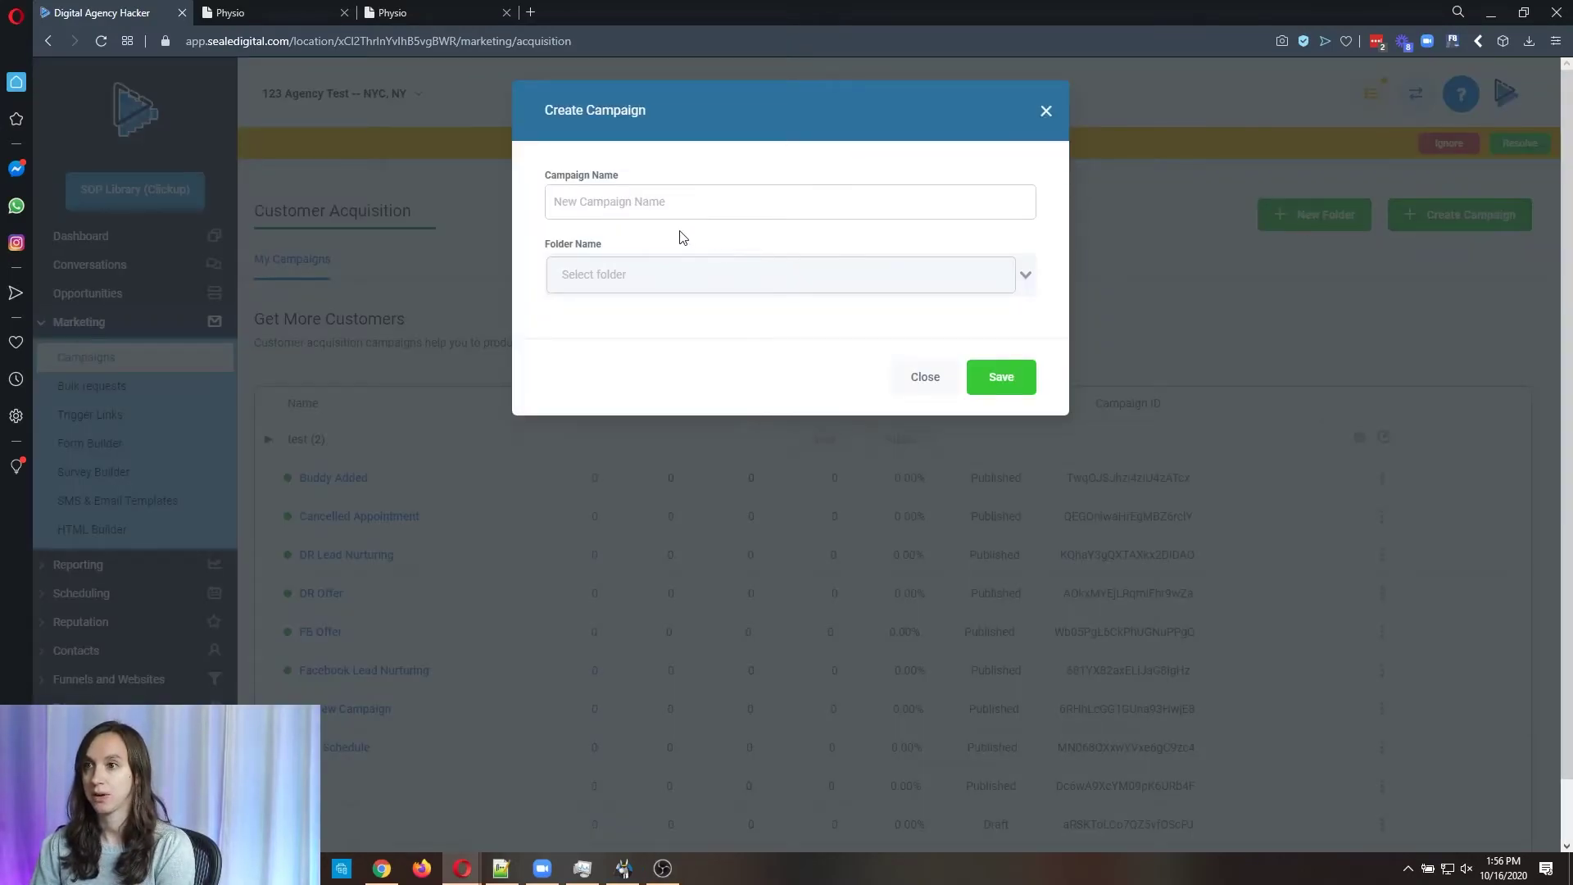
pyautogui.write('test')
pyautogui.click(1000, 382)
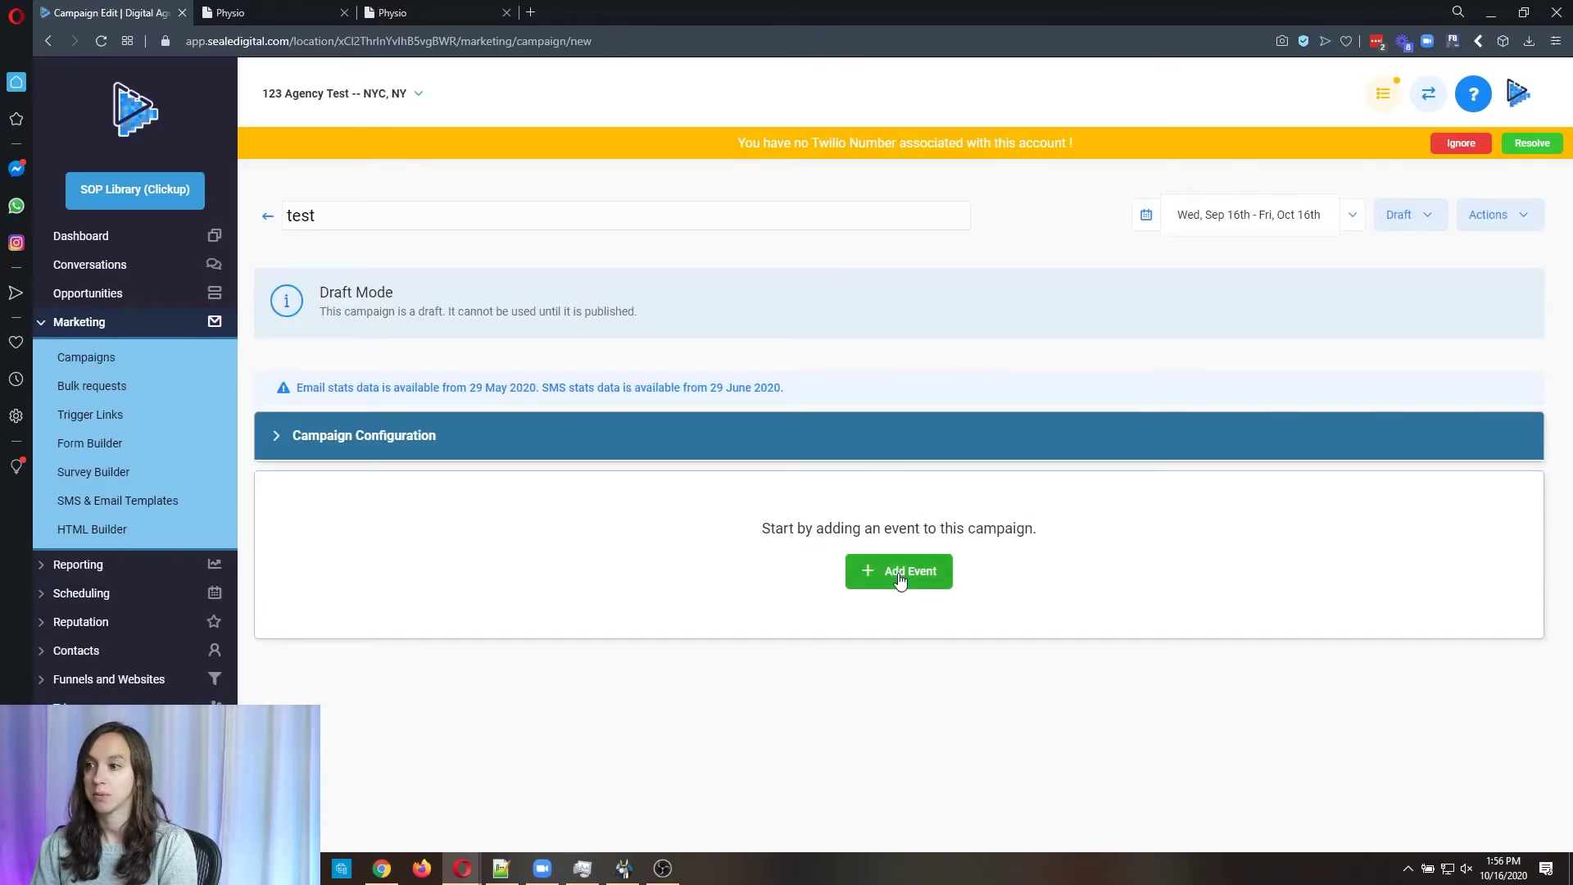
# Add an SMS event reading 'Thank you for opting in! {{contact.first_name}}'
pyautogui.click(899, 580)
pyautogui.click(682, 201)
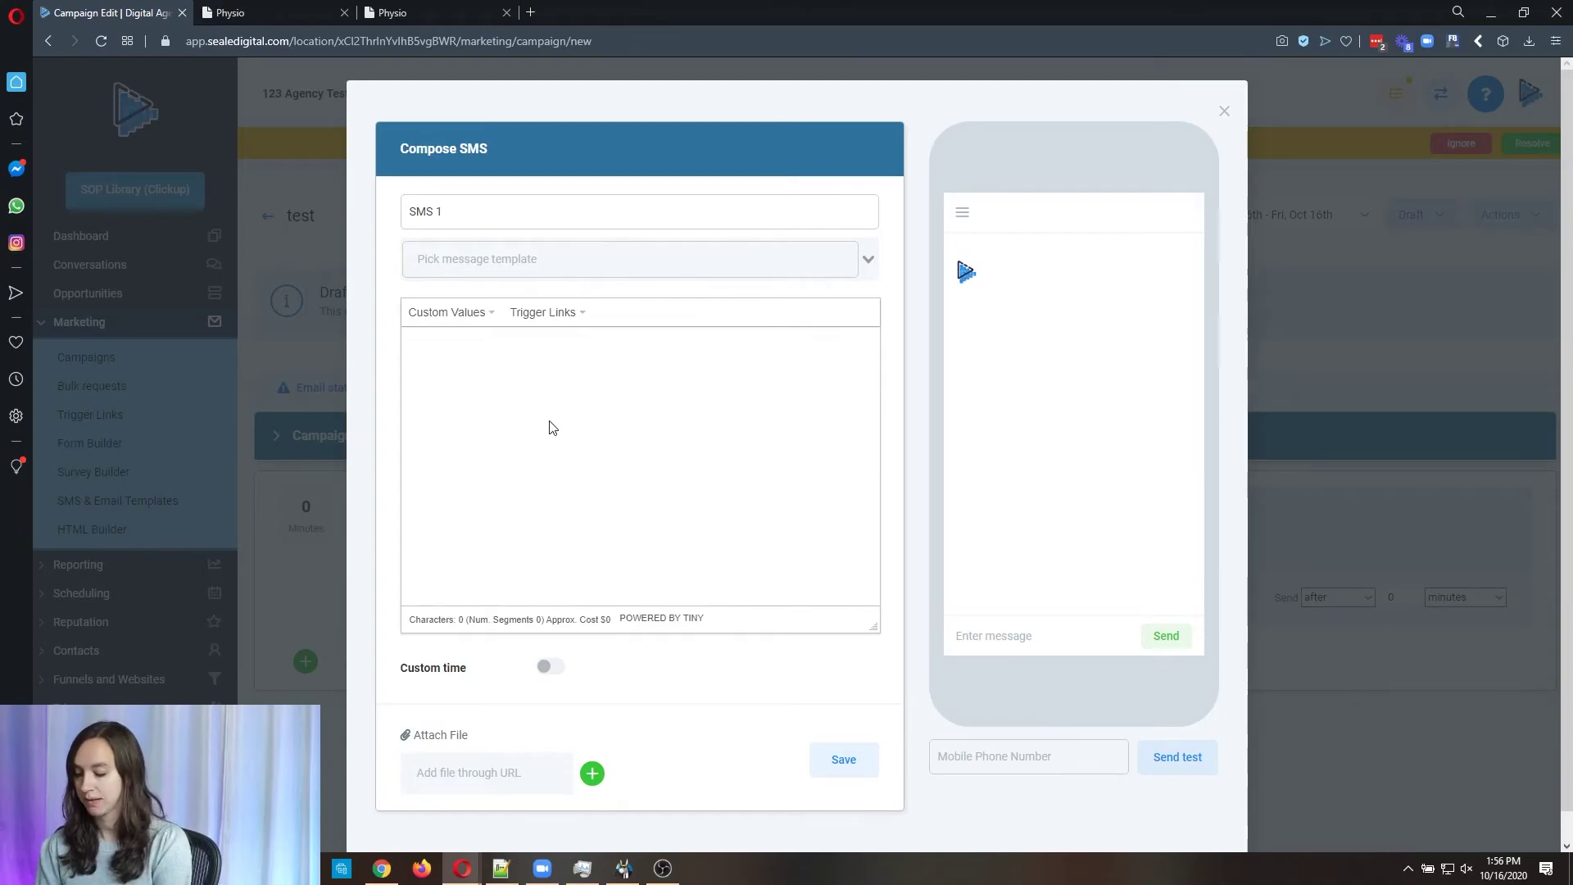
pyautogui.write('Thank you for optin')
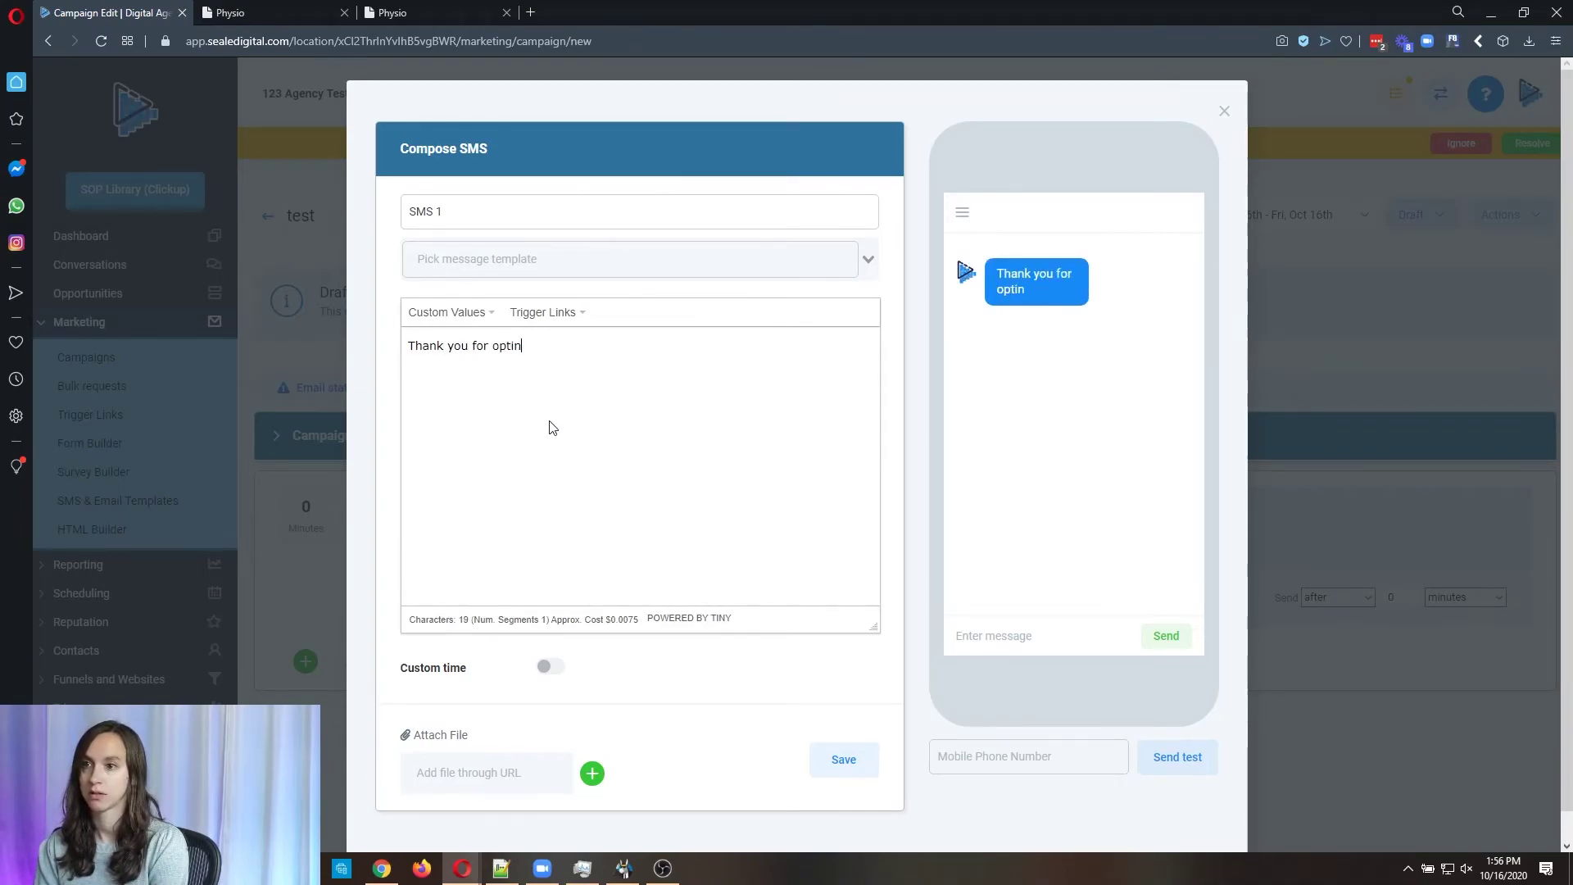
pyautogui.write('g in!')
pyautogui.click(453, 313)
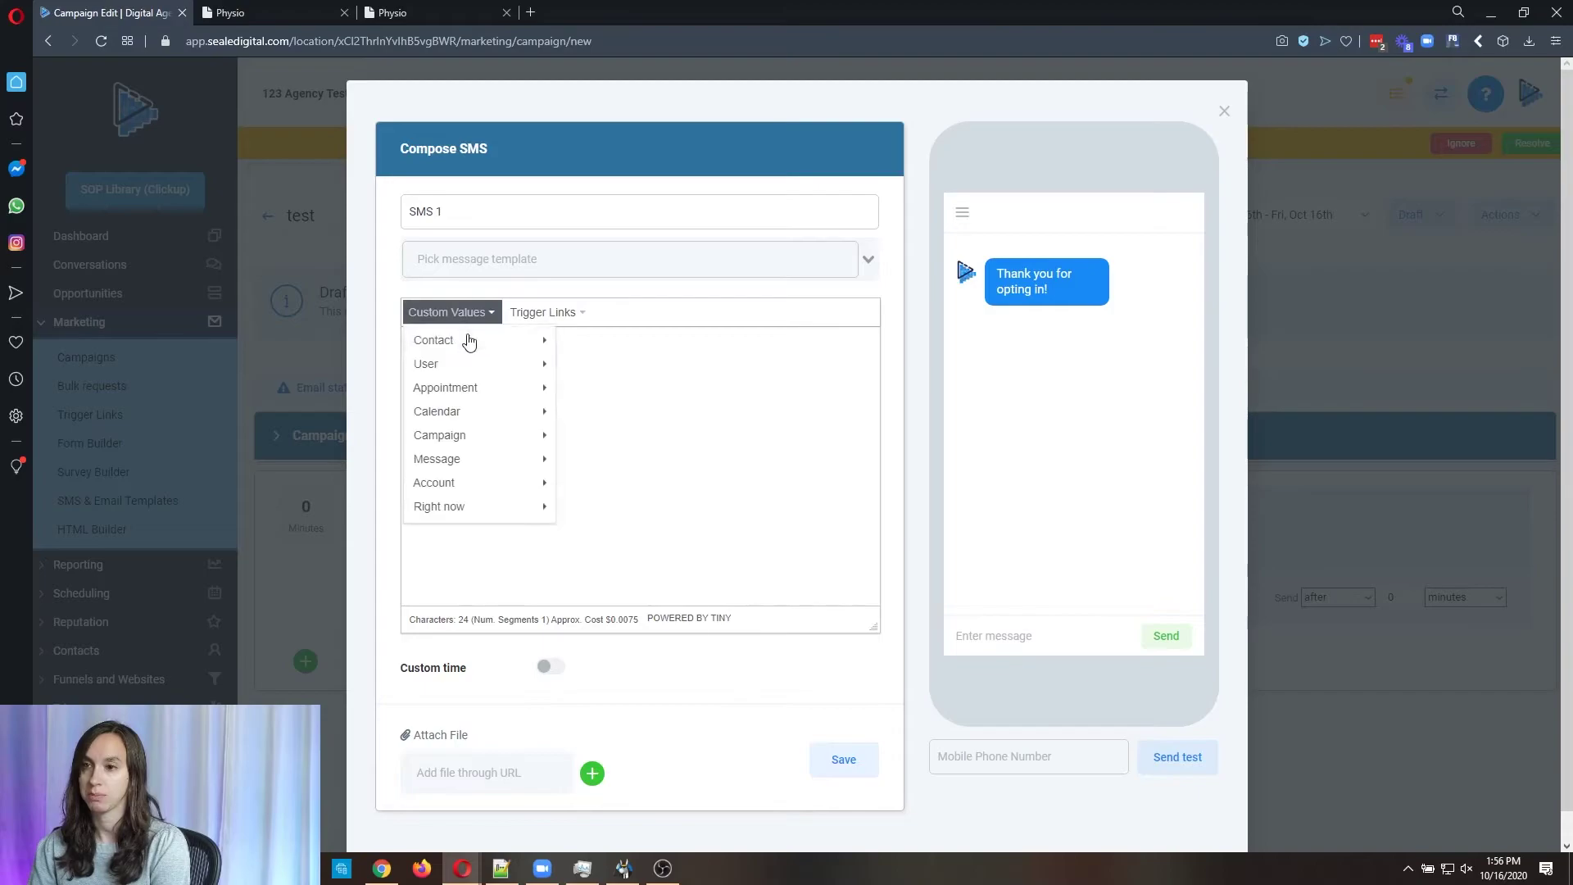
pyautogui.moveTo(468, 340)
pyautogui.click(603, 363)
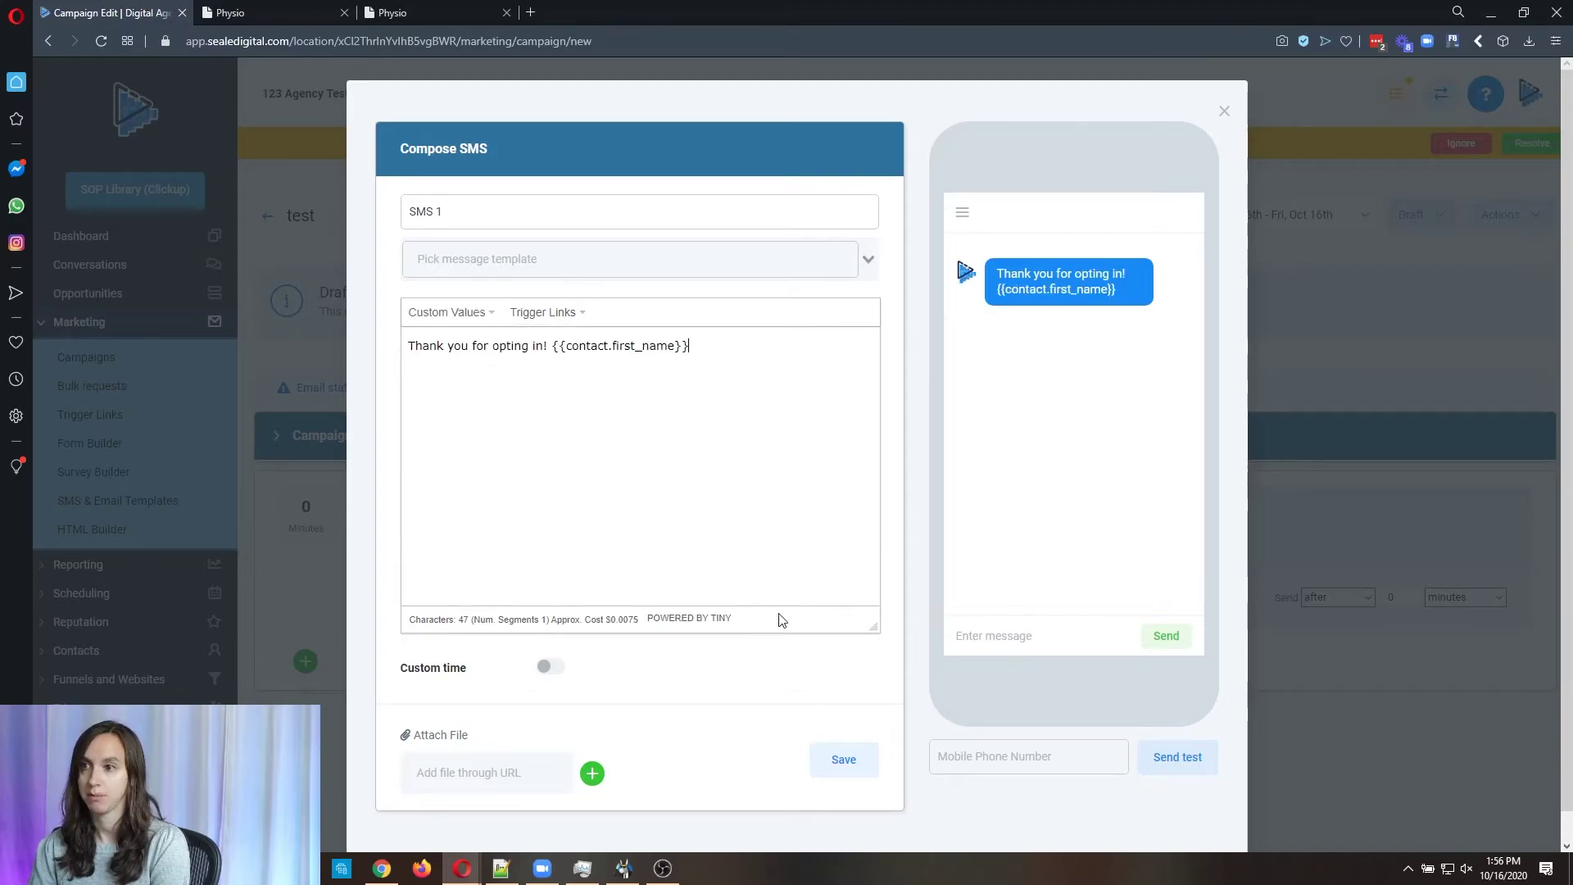
pyautogui.click(835, 768)
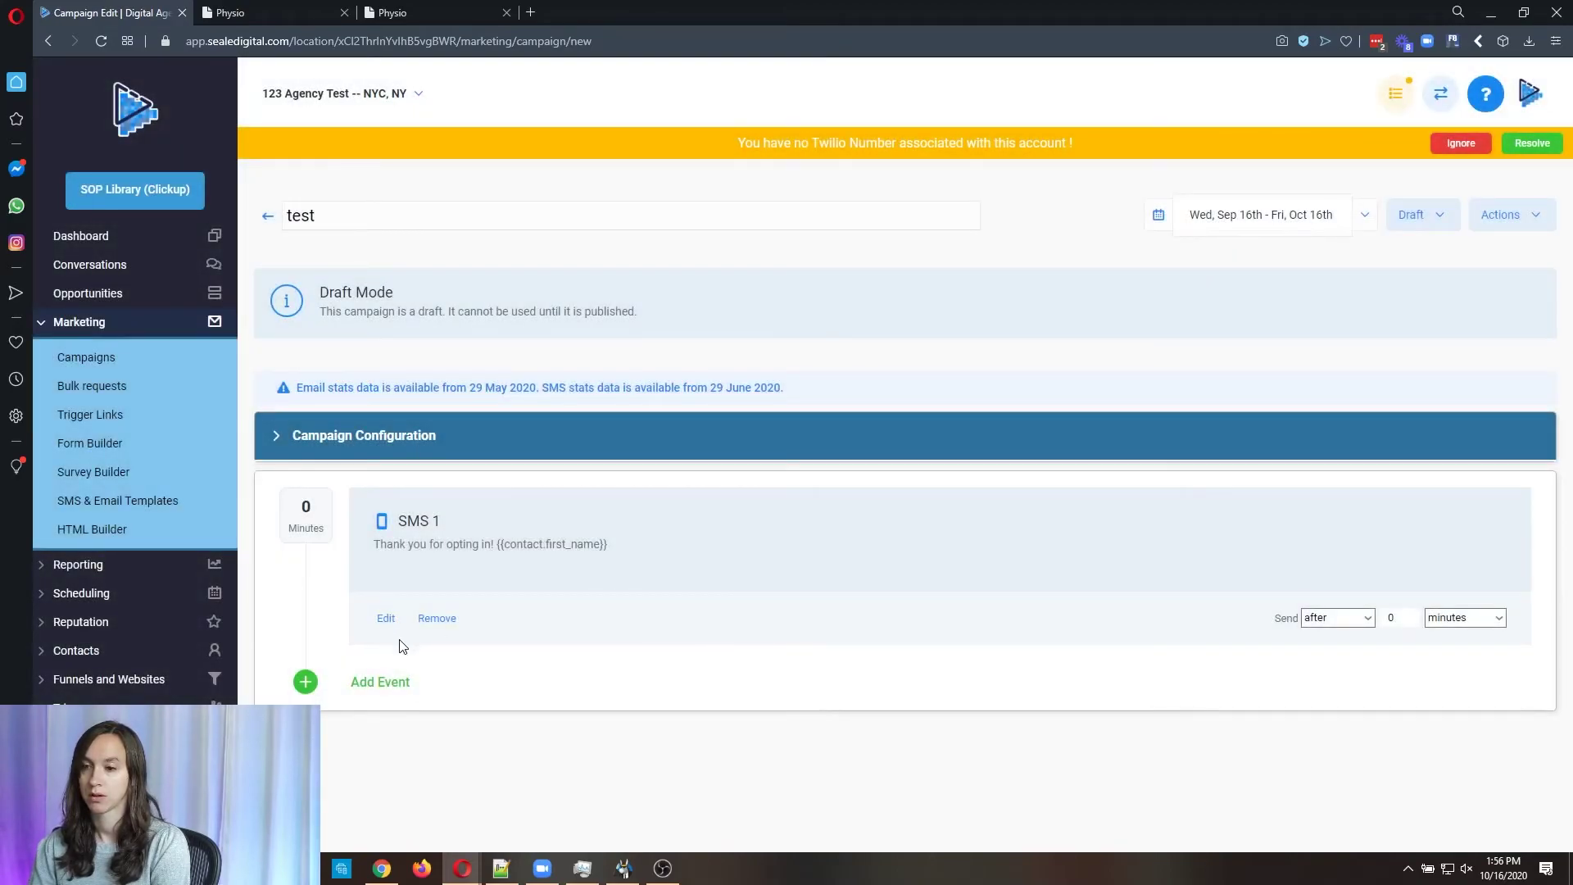
# Add an Email 1 event after the SMS and save it
pyautogui.click(389, 684)
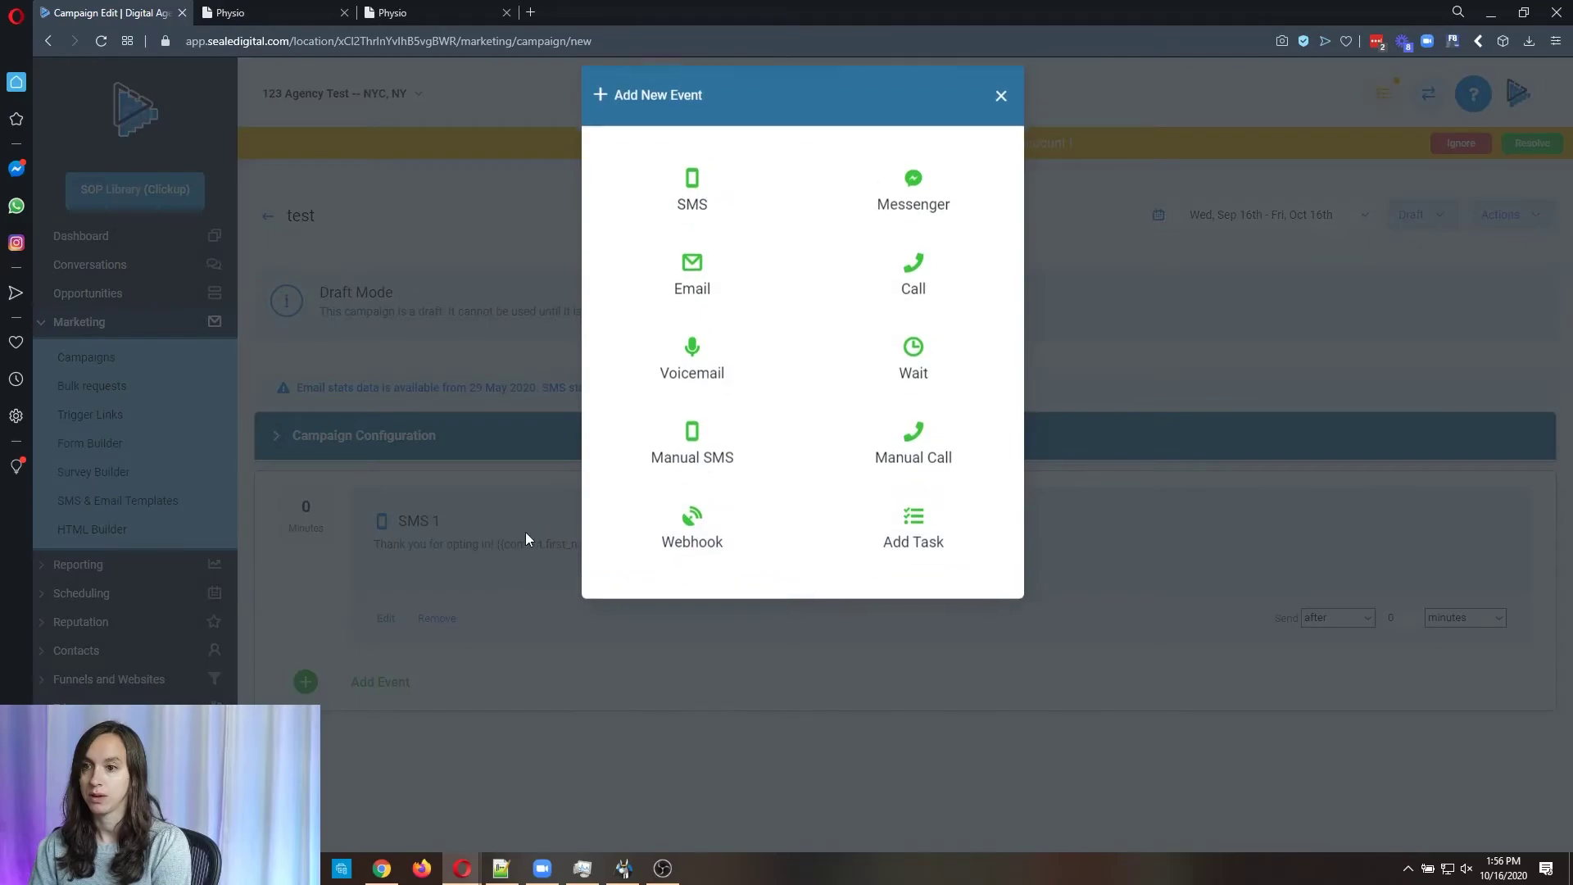
pyautogui.click(690, 293)
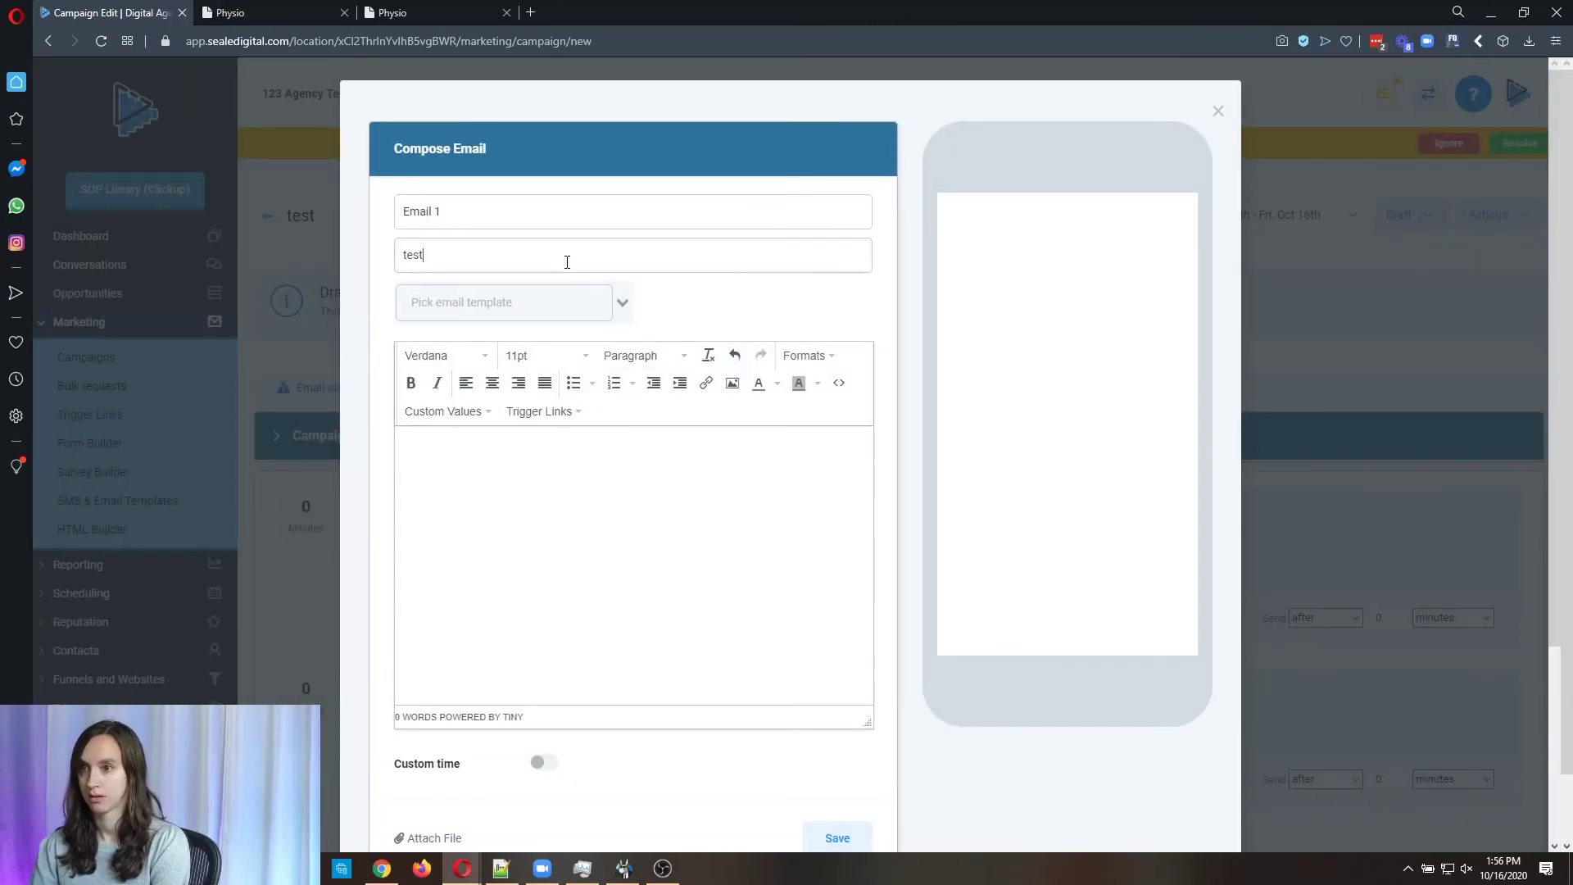
pyautogui.scroll(-3, 659, 498)
pyautogui.click(834, 571)
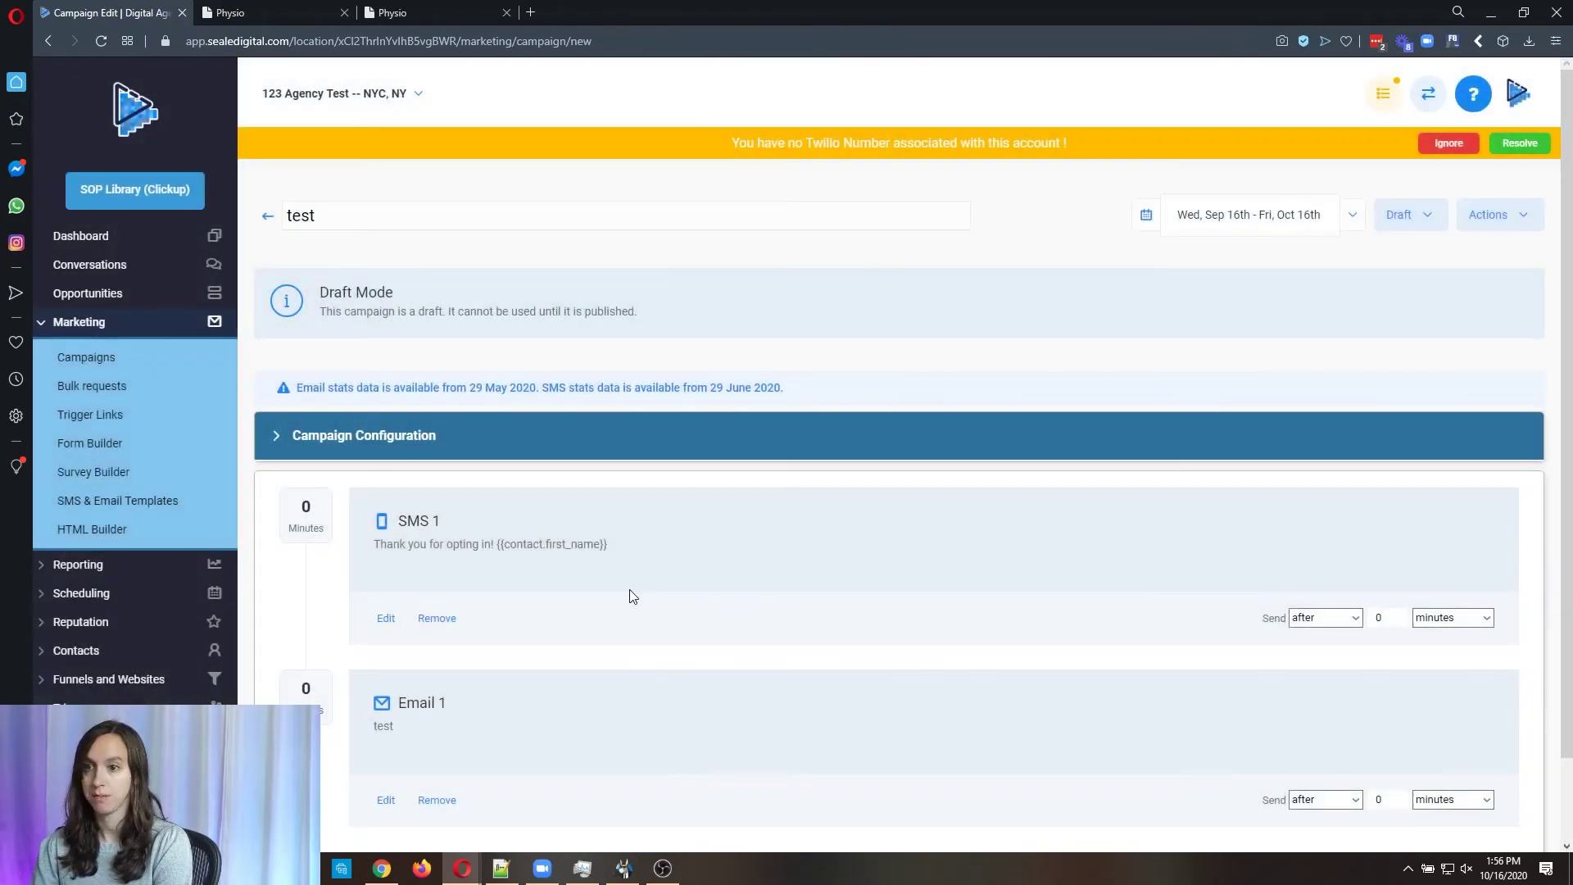
pyautogui.scroll(-2, 639, 602)
# Add a Voicemail 1 event as the third campaign event and save it
pyautogui.click(376, 774)
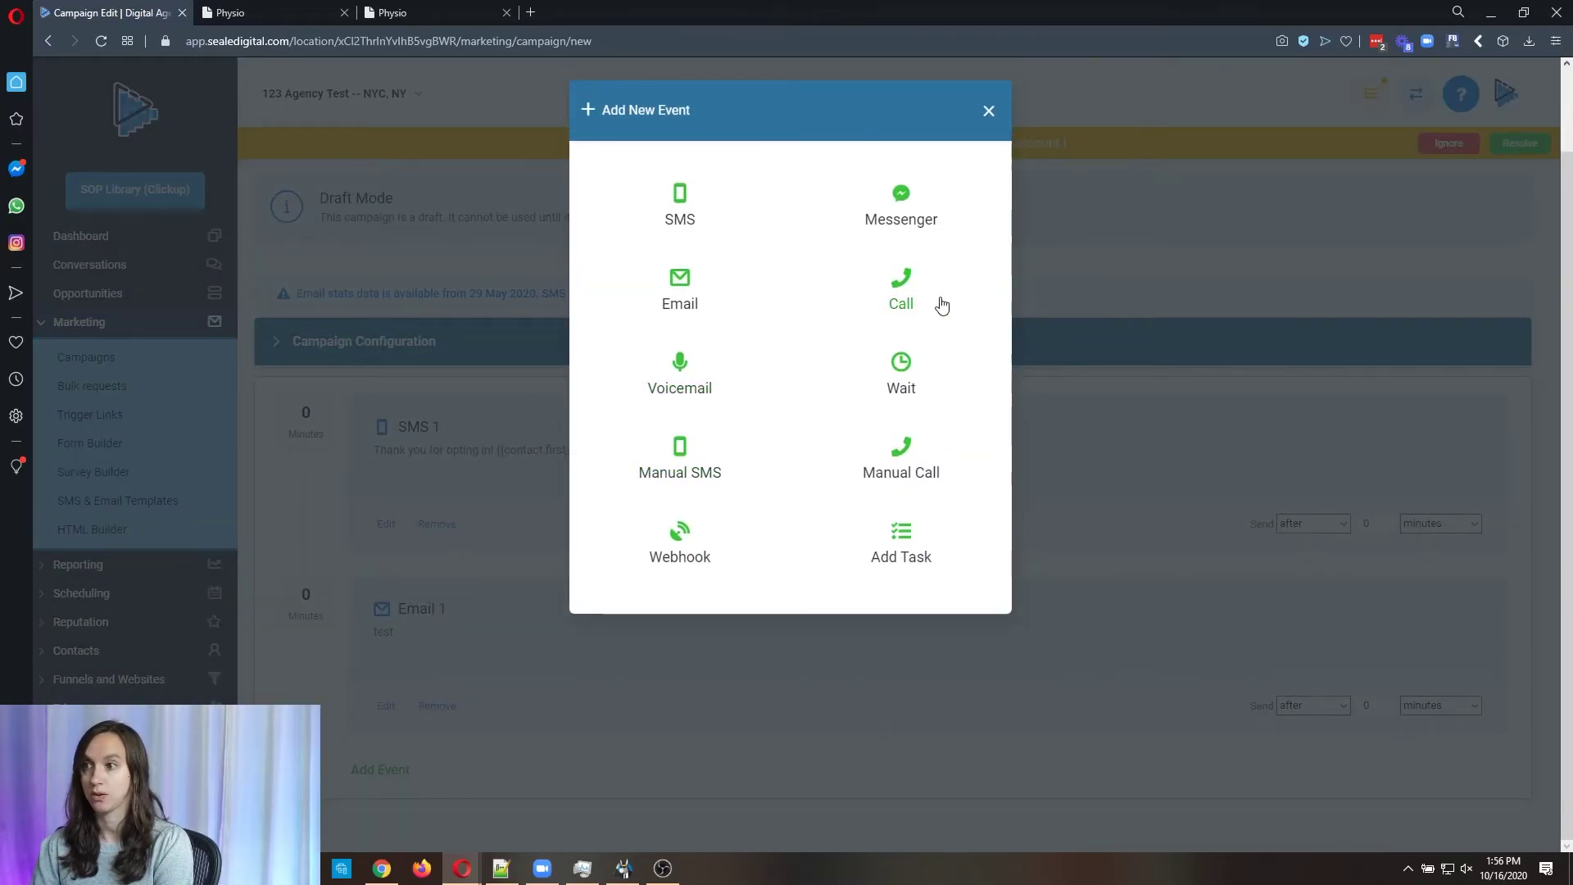
pyautogui.click(697, 379)
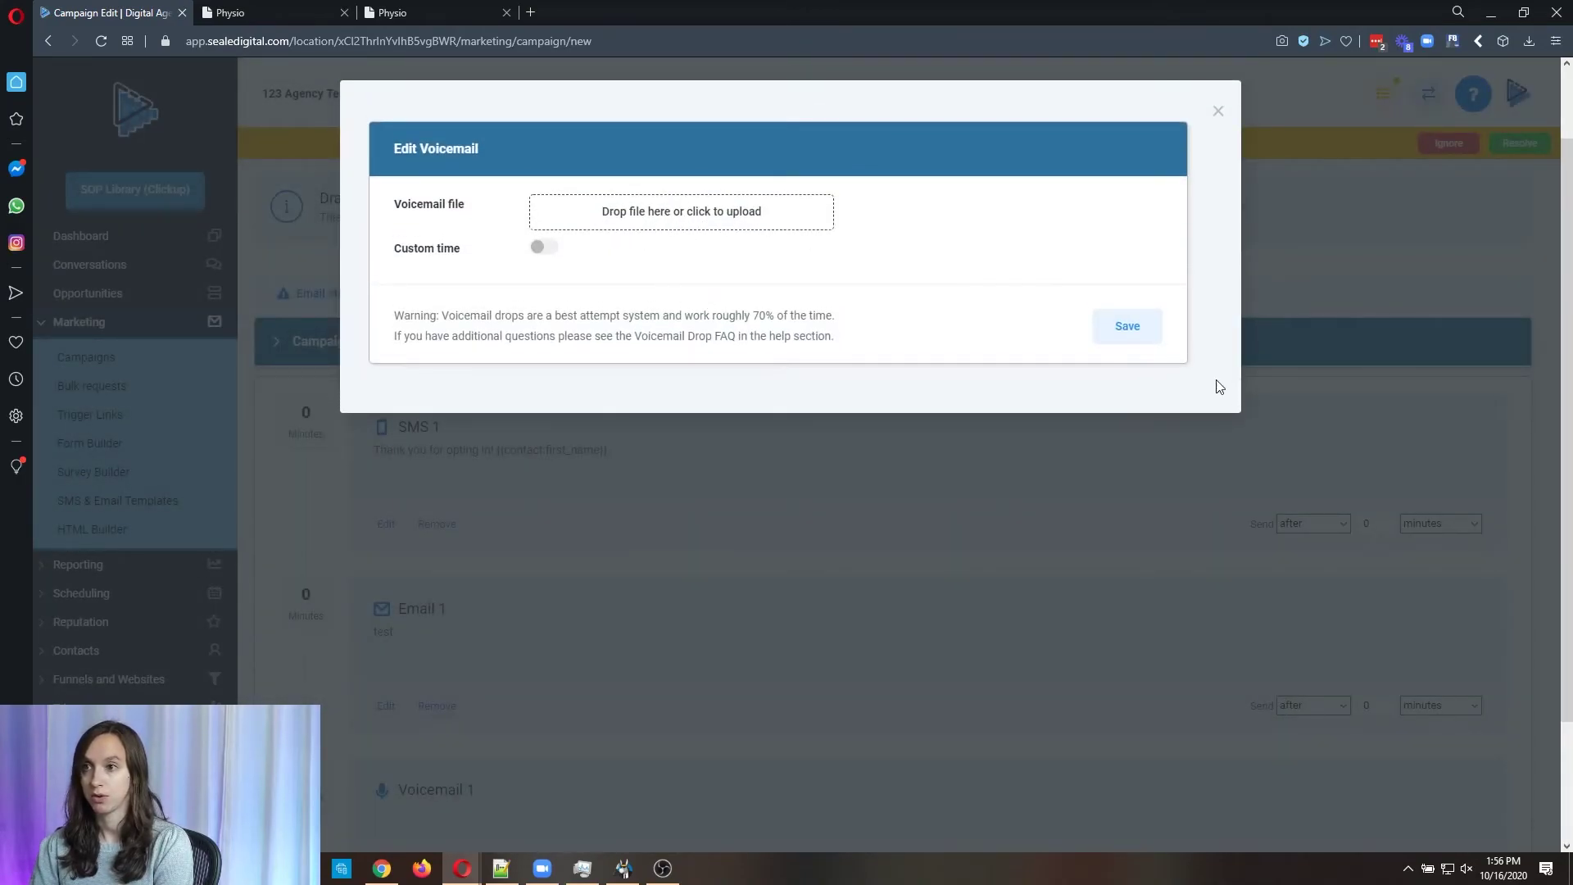
pyautogui.click(1148, 337)
pyautogui.scroll(-2, 631, 655)
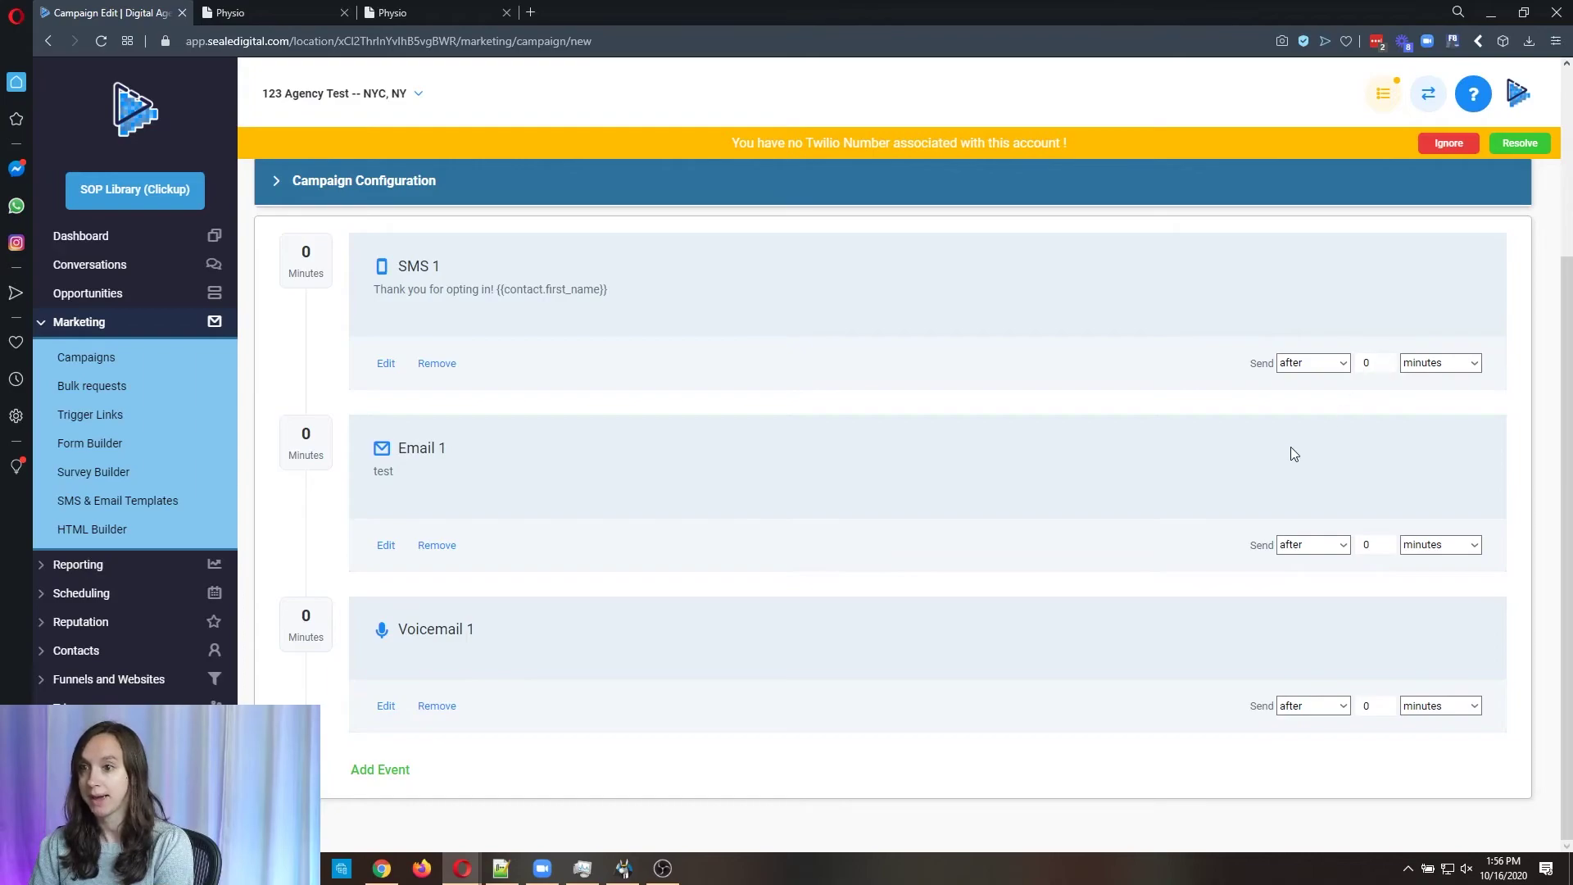
# Set Email 1 to send after 15 minutes and Voicemail 1 after 1 day
pyautogui.doubleClick(1379, 547)
pyautogui.write('15')
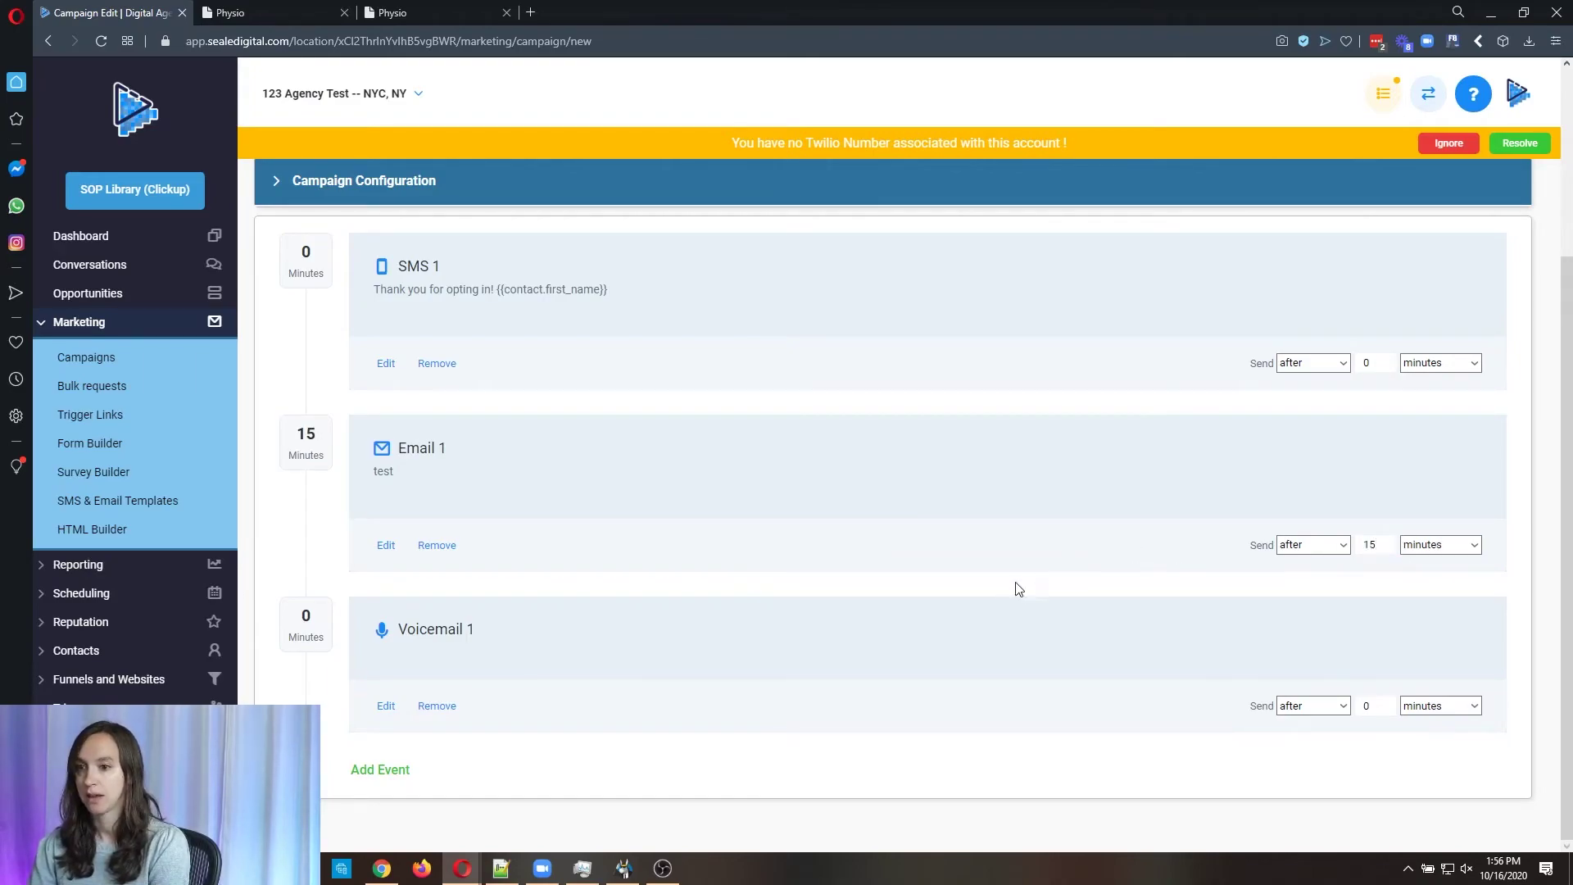
pyautogui.click(1332, 706)
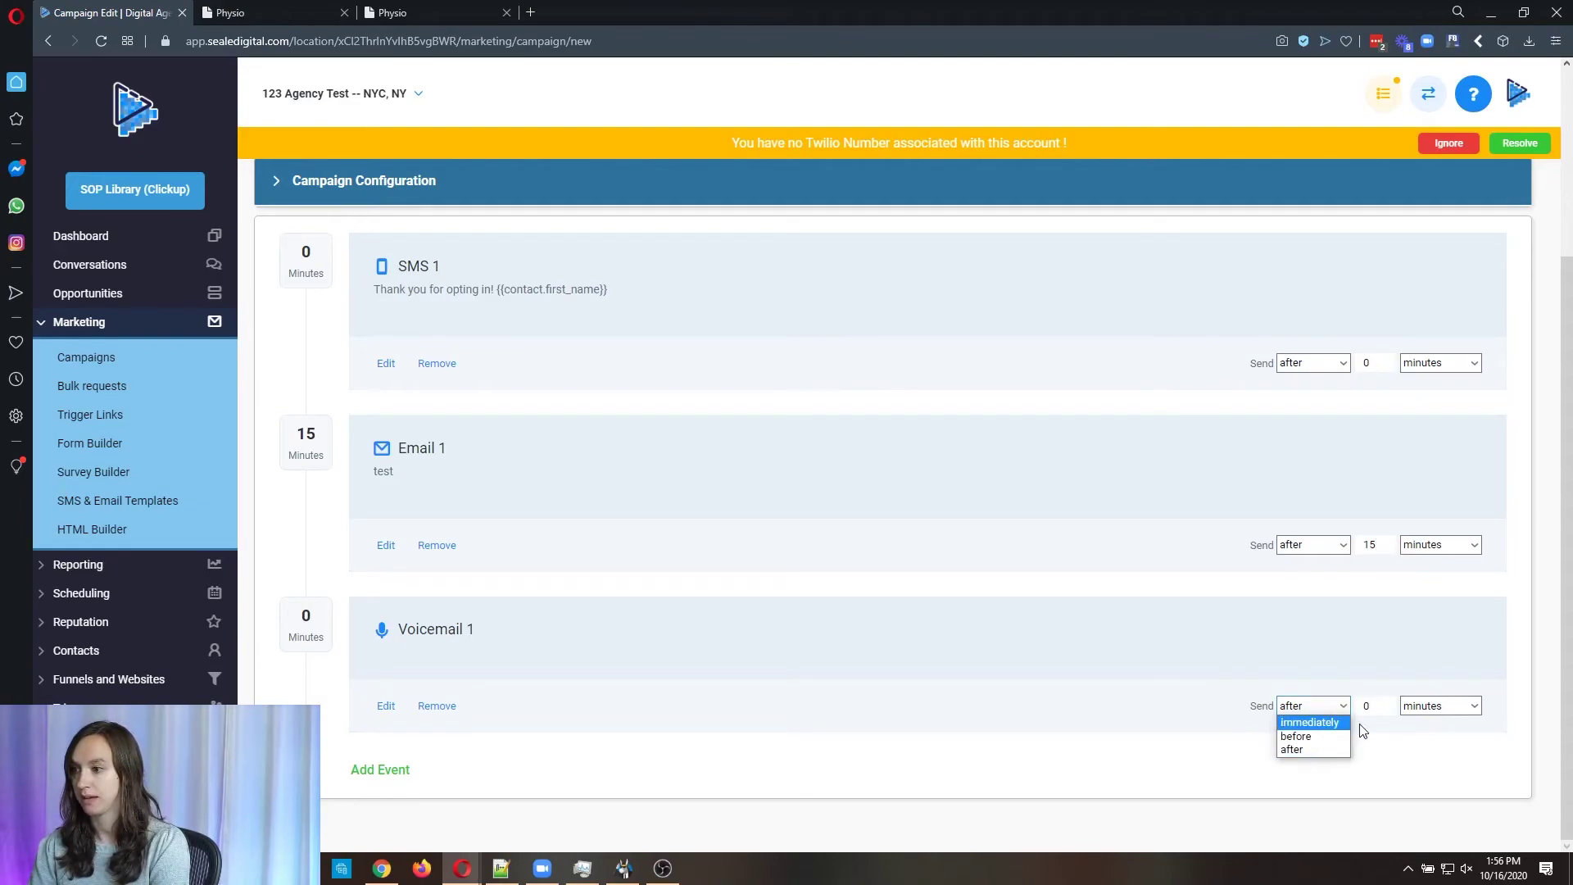
pyautogui.click(1376, 708)
pyautogui.press('BackSpace')
pyautogui.write('1')
pyautogui.press('Tab')
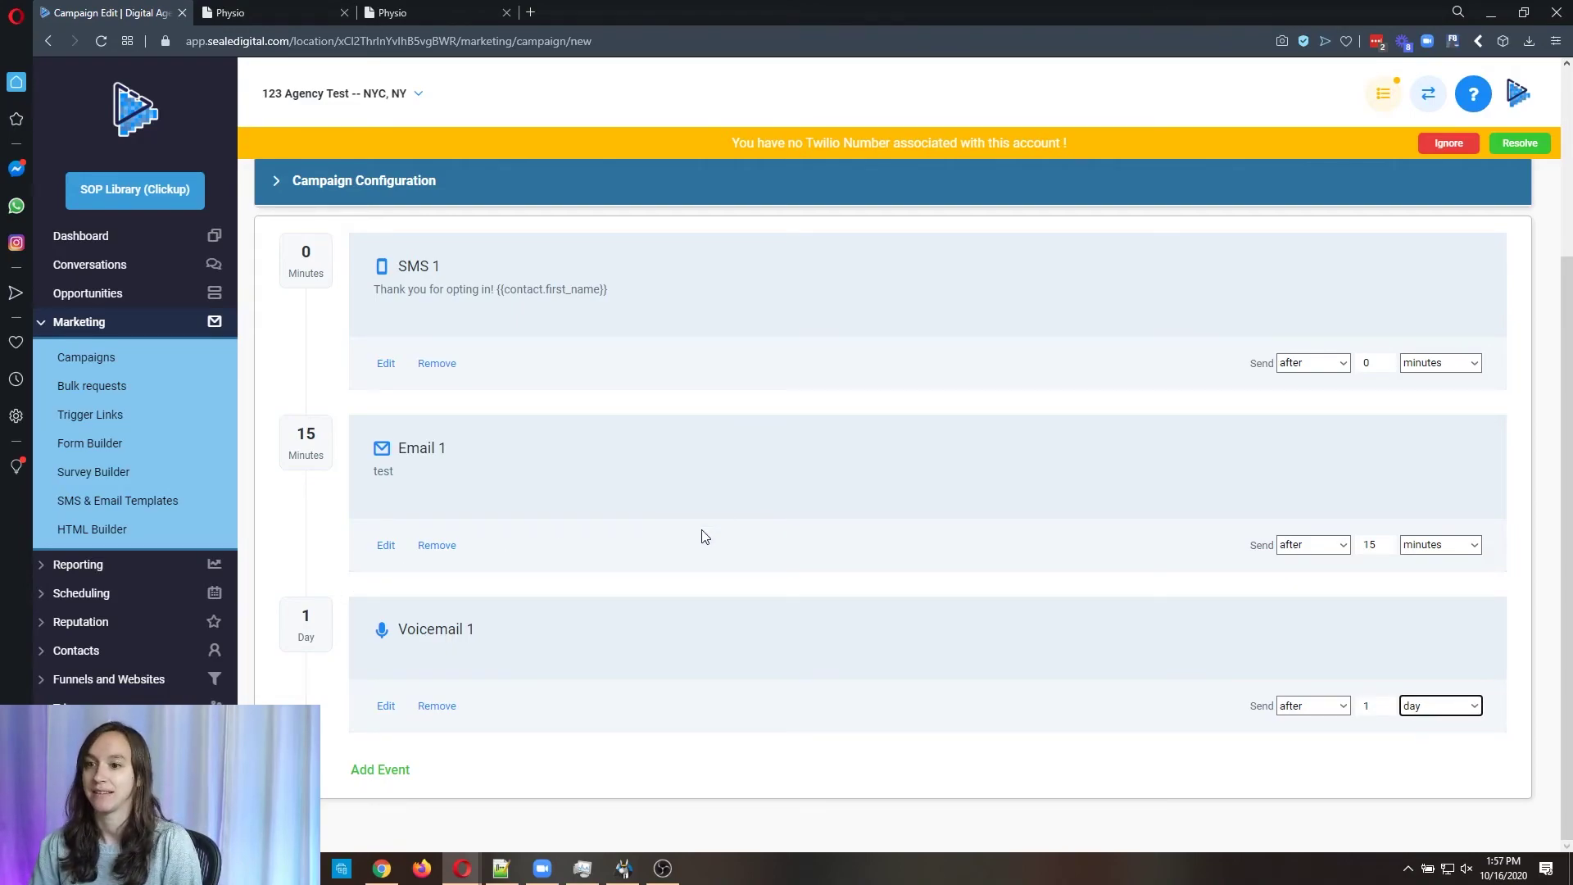
pyautogui.scroll(3, 702, 537)
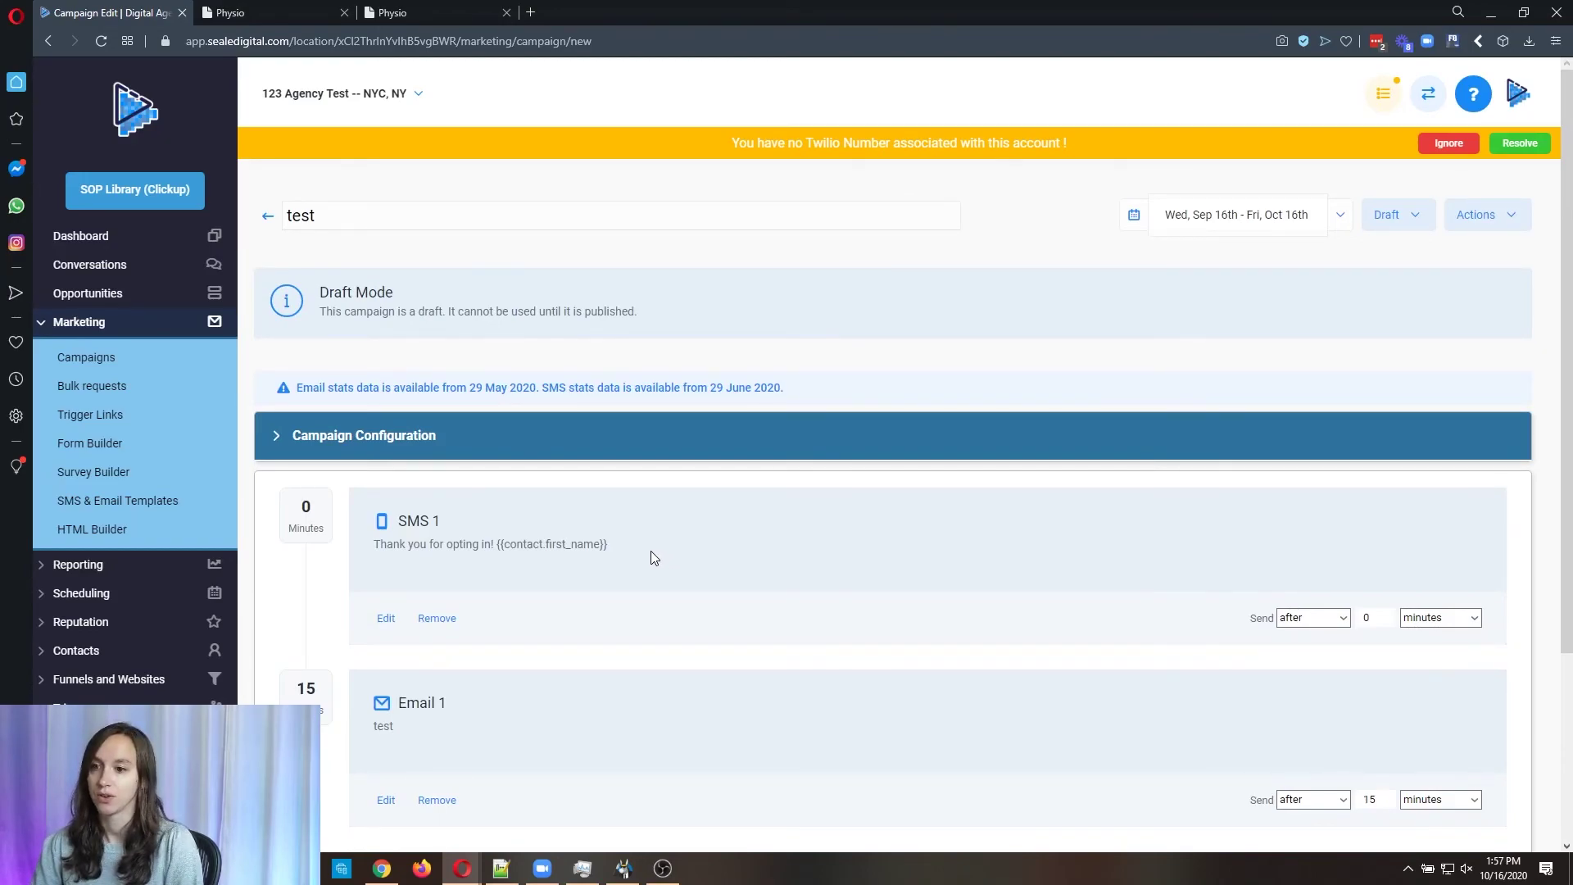
pyautogui.scroll(-3, 654, 558)
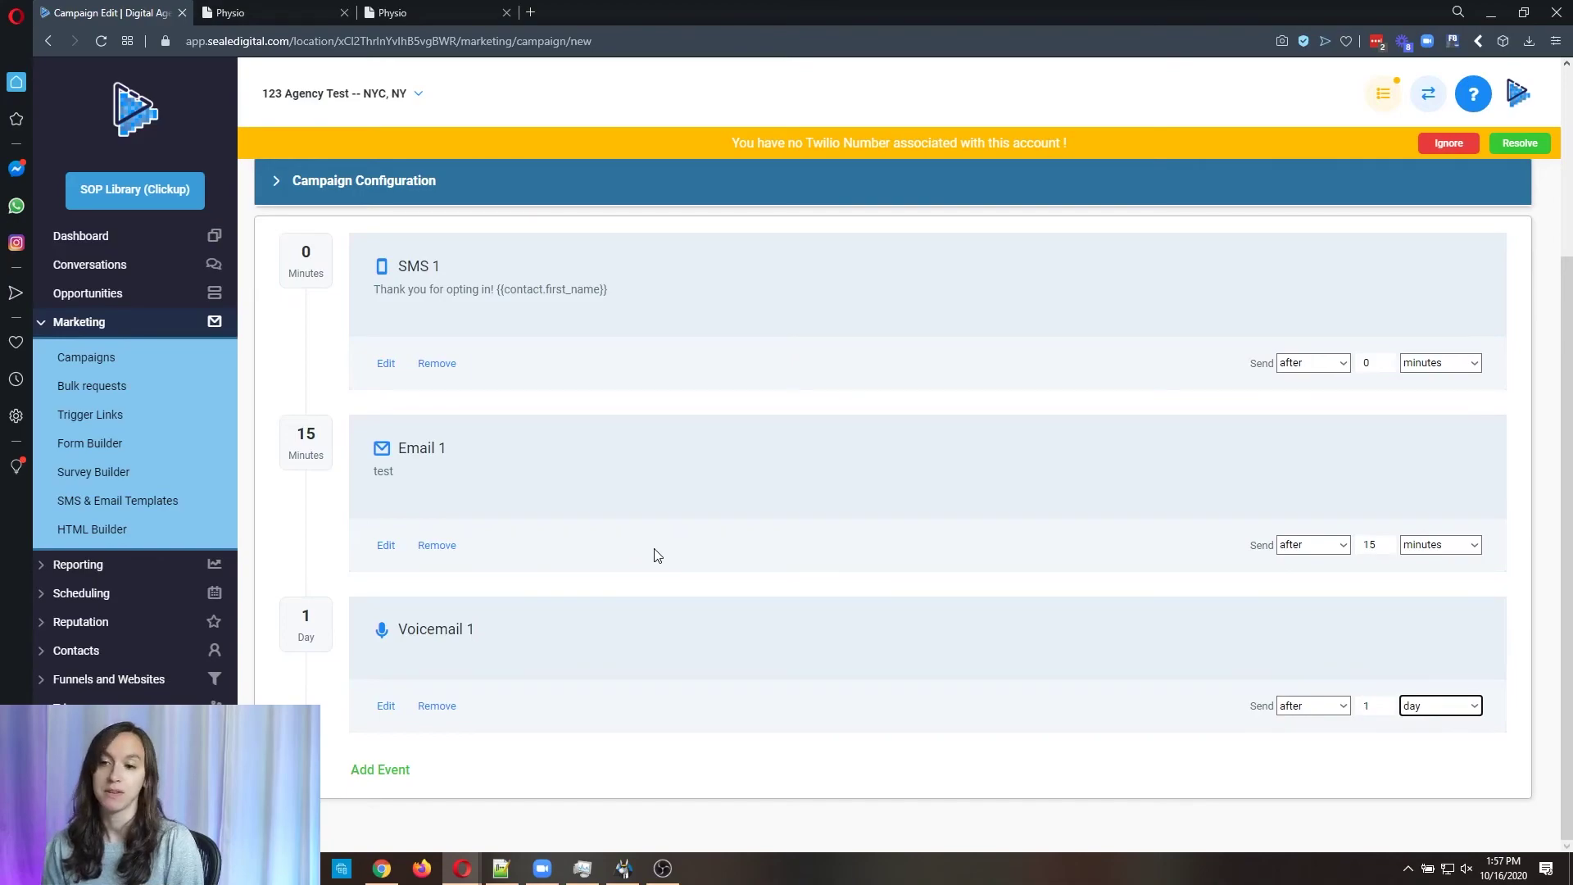